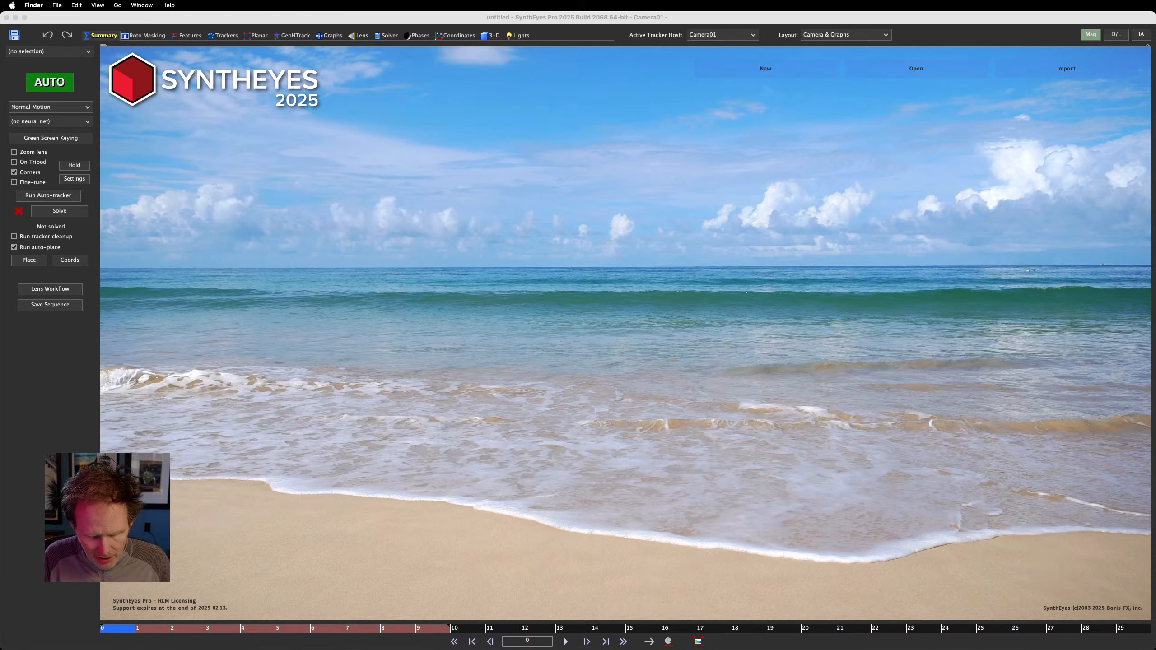
Step: Switch to Discord, browse the recent messages in the syntheyes channel of the Boris FX server, and return to SynthEyes
{"action": "key", "text": "super+Tab"}
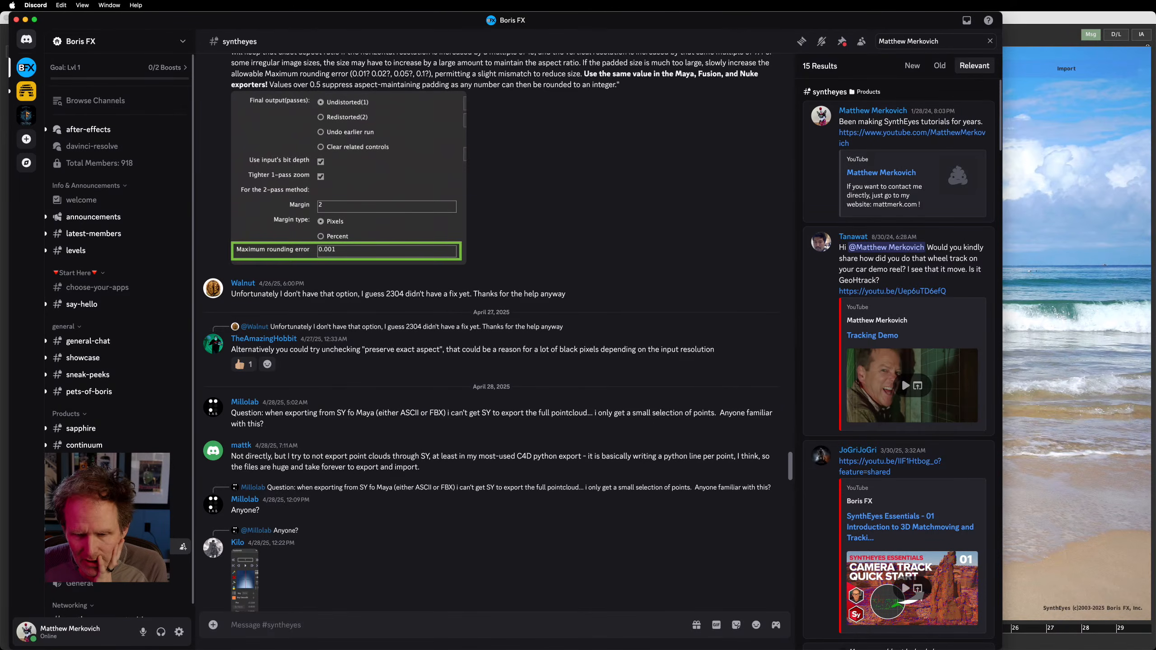
{"action": "scroll", "coordinate": [469, 513], "scroll_direction": "down", "scroll_amount": 10}
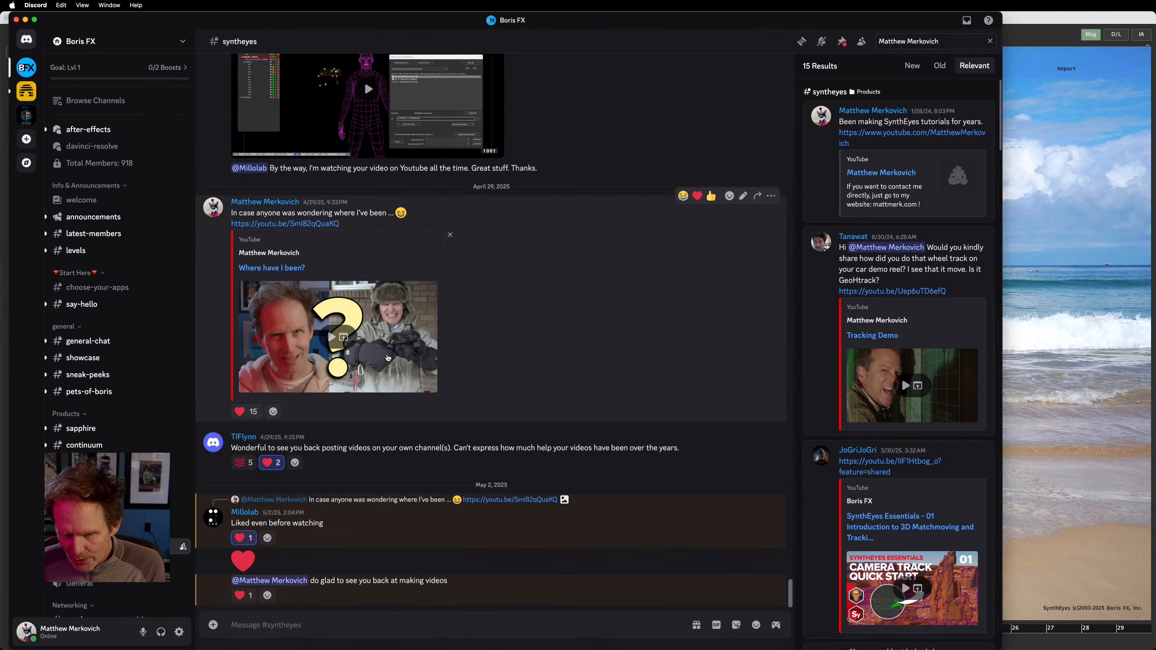
{"action": "scroll", "coordinate": [472, 358], "scroll_direction": "up", "scroll_amount": 10}
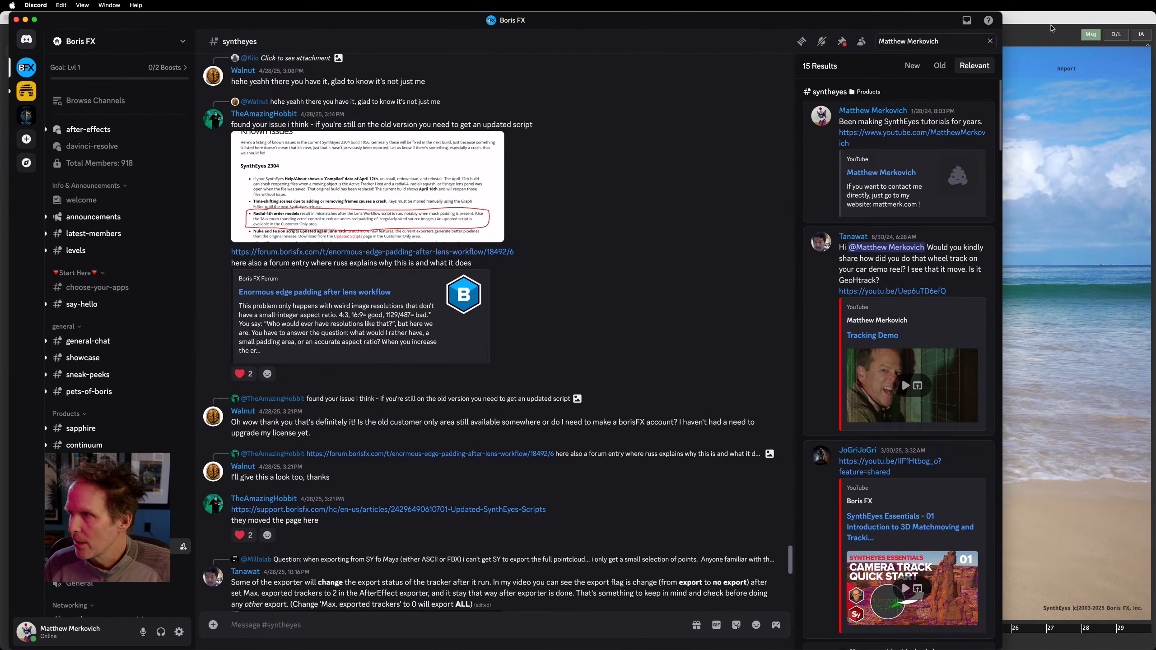
{"action": "left_click", "coordinate": [1051, 28]}
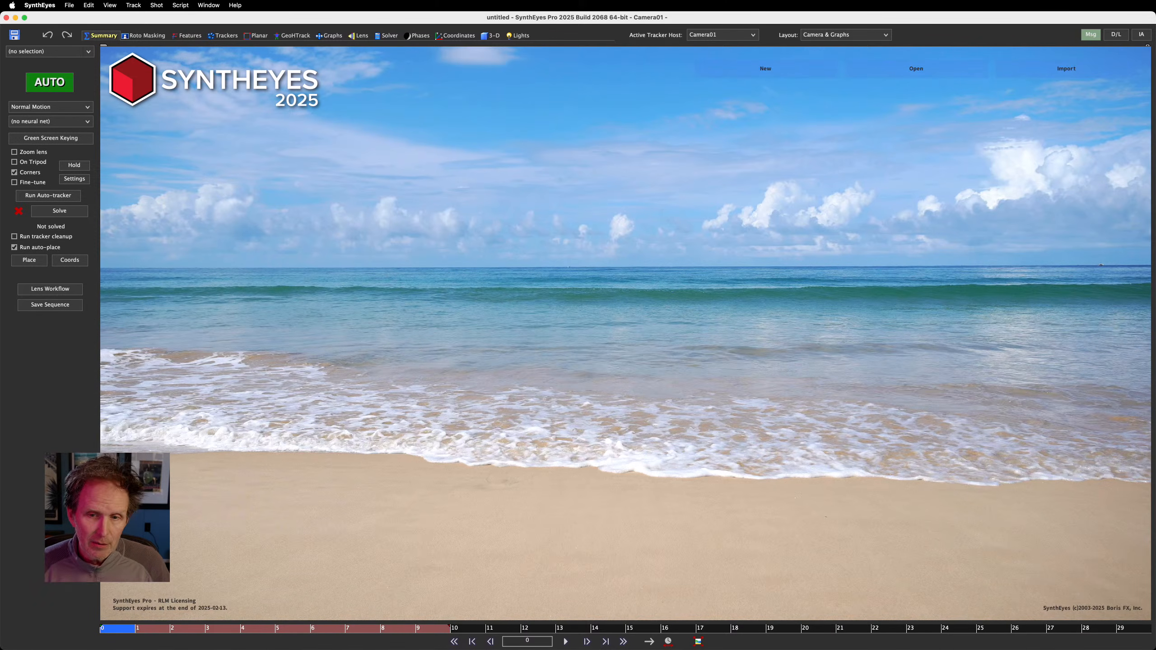
Step: Add a moving object in the 3-D room and move it in the Left view to about Y 3.1, Z 8.9
{"action": "left_click", "coordinate": [493, 38]}
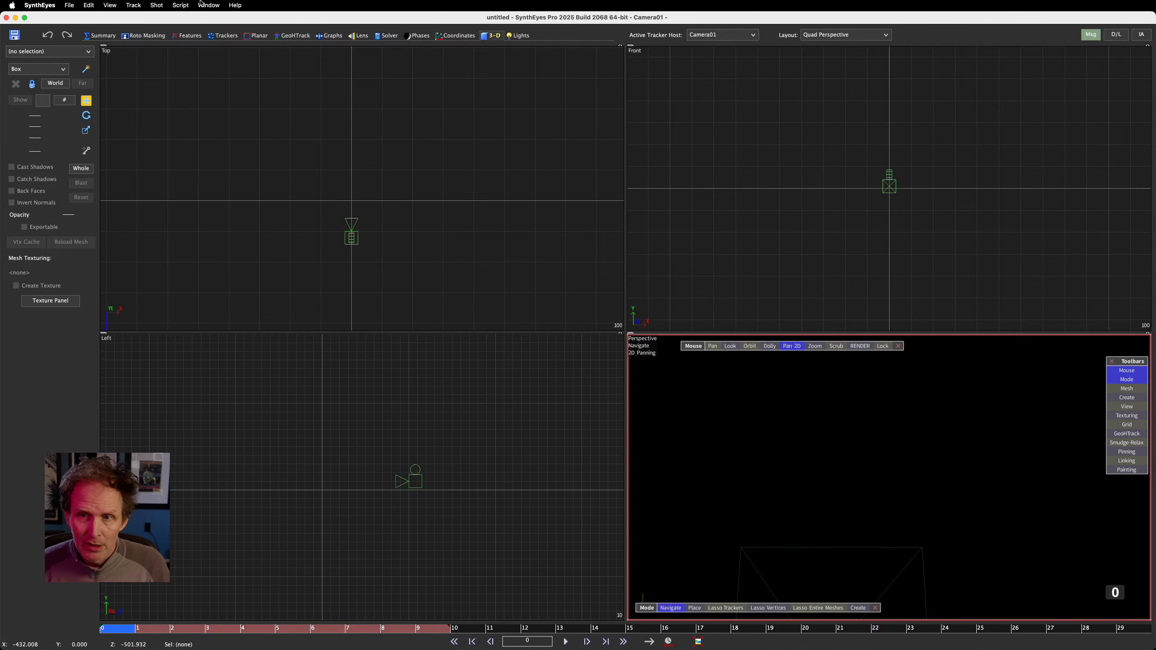
{"action": "left_click", "coordinate": [161, 5]}
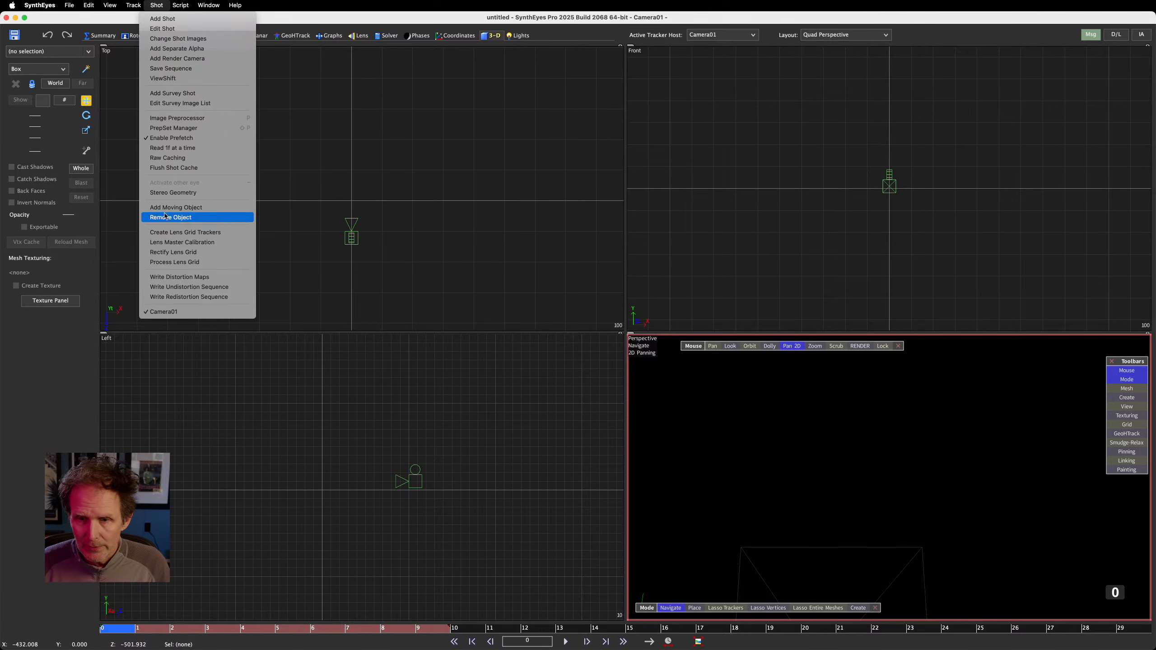
{"action": "left_click", "coordinate": [182, 208]}
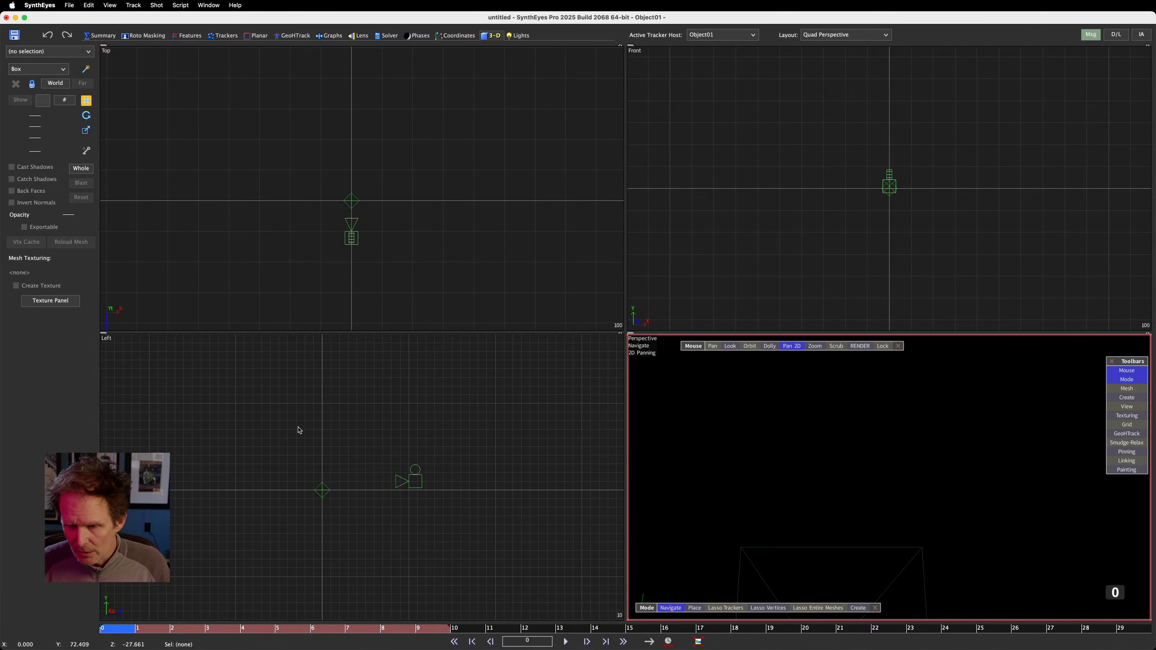
{"action": "scroll", "coordinate": [328, 545], "scroll_direction": "up", "scroll_amount": 3}
{"action": "scroll", "coordinate": [308, 435], "scroll_direction": "up", "scroll_amount": 3}
{"action": "scroll", "coordinate": [308, 435], "scroll_direction": "down", "scroll_amount": 6}
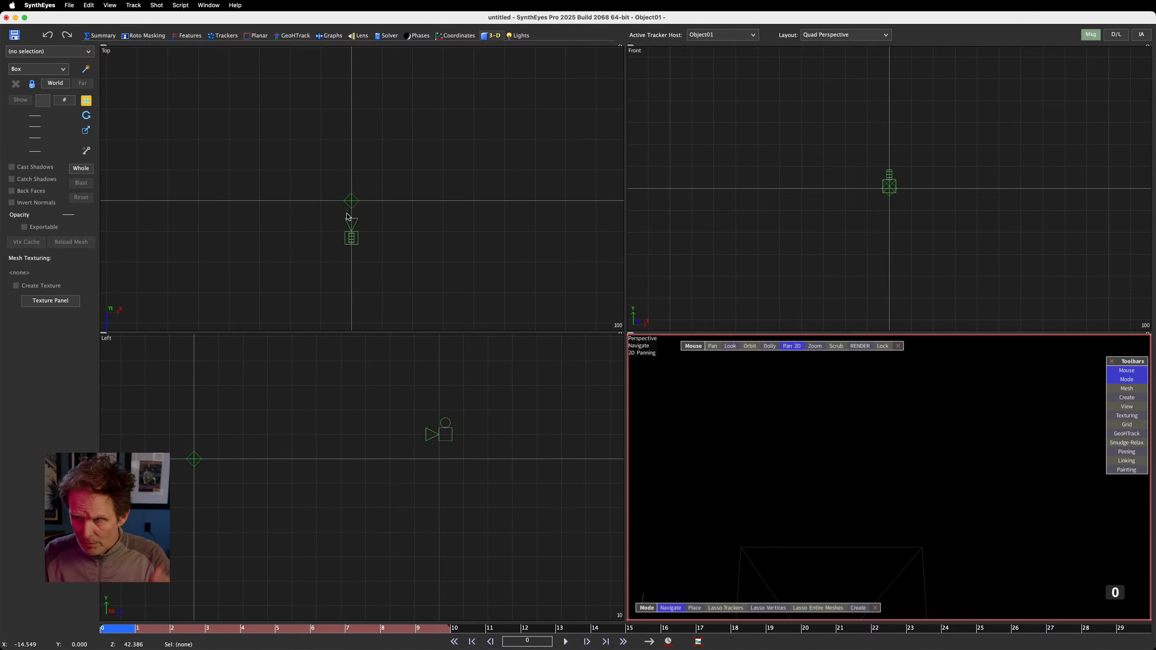
{"action": "left_click_drag", "start_coordinate": [196, 456], "coordinate": [229, 446]}
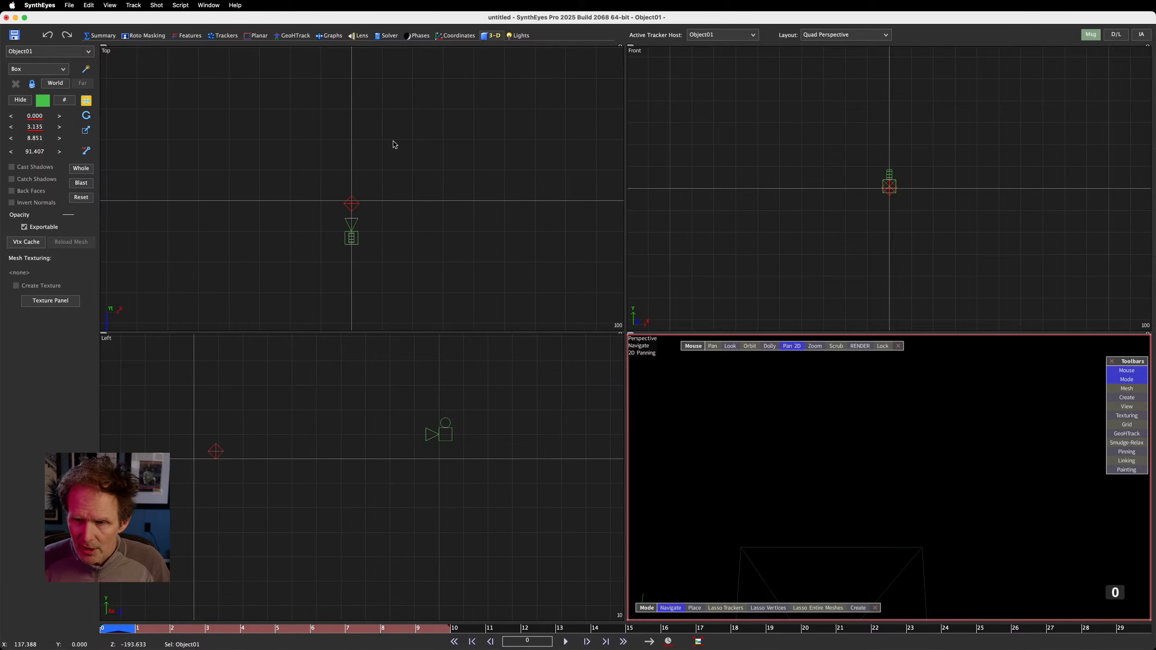
Step: Undo the object's move and the creation of the moving object
{"action": "key", "text": "super+z"}
{"action": "key", "text": "super+z"}
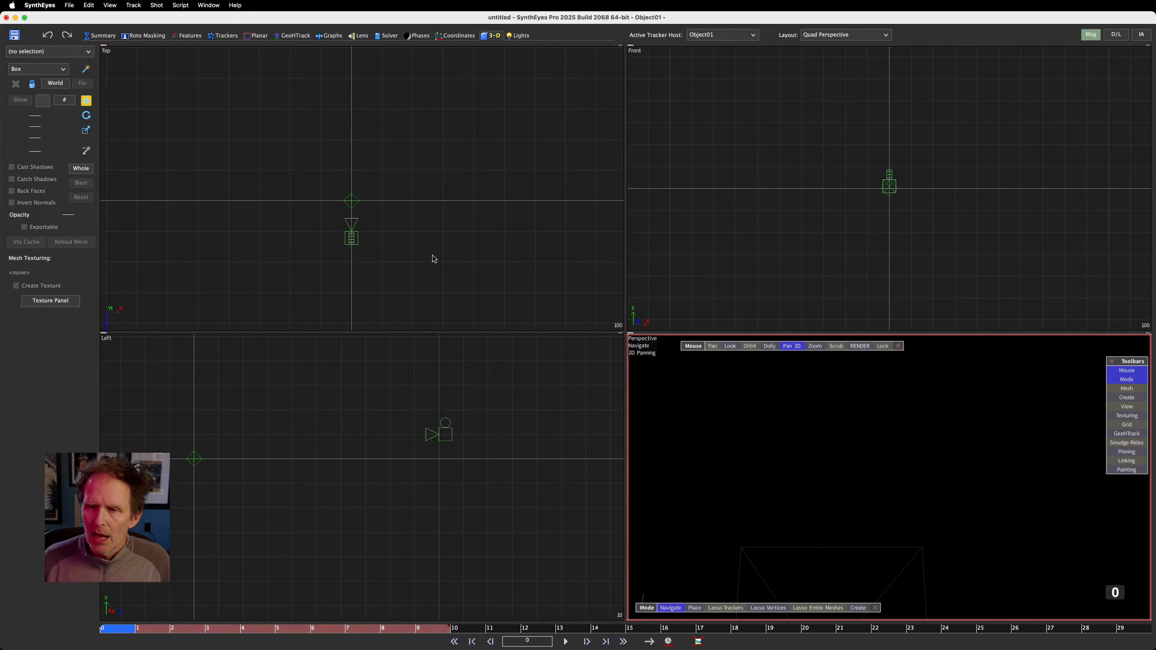
{"action": "key", "text": "super+z"}
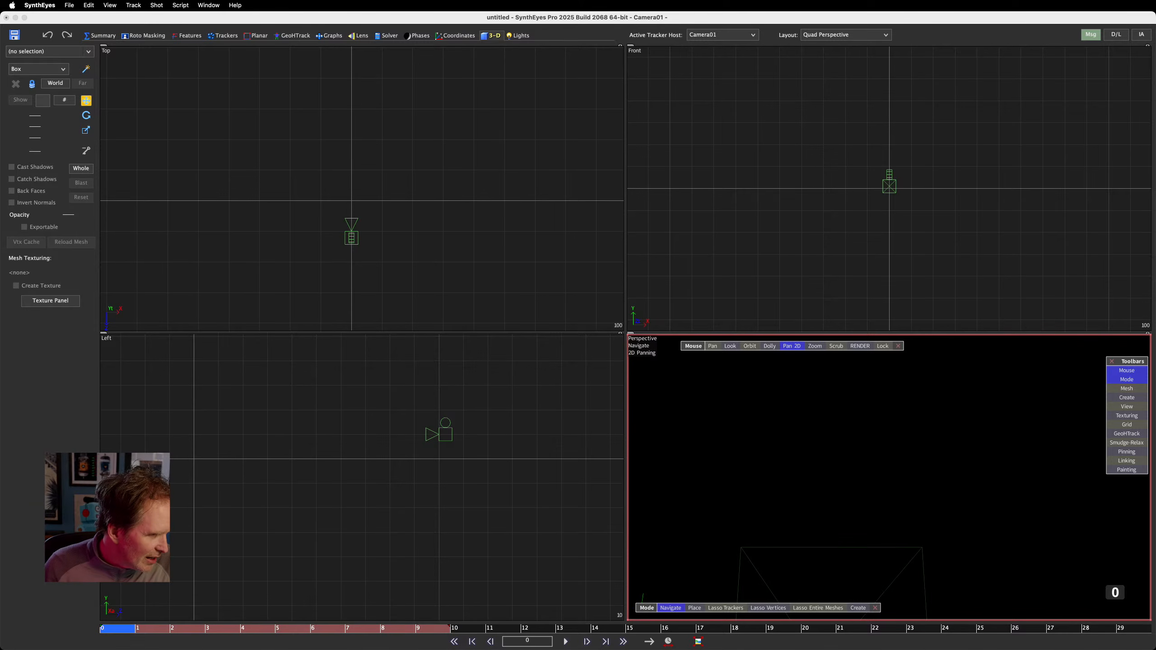
Step: Load the 3191354-uhd_3840_2160_25fps.mp4 clip from the Plates folder as a new shot, discarding the scene changes and accepting the default shot settings
{"action": "key", "text": "super+Tab"}
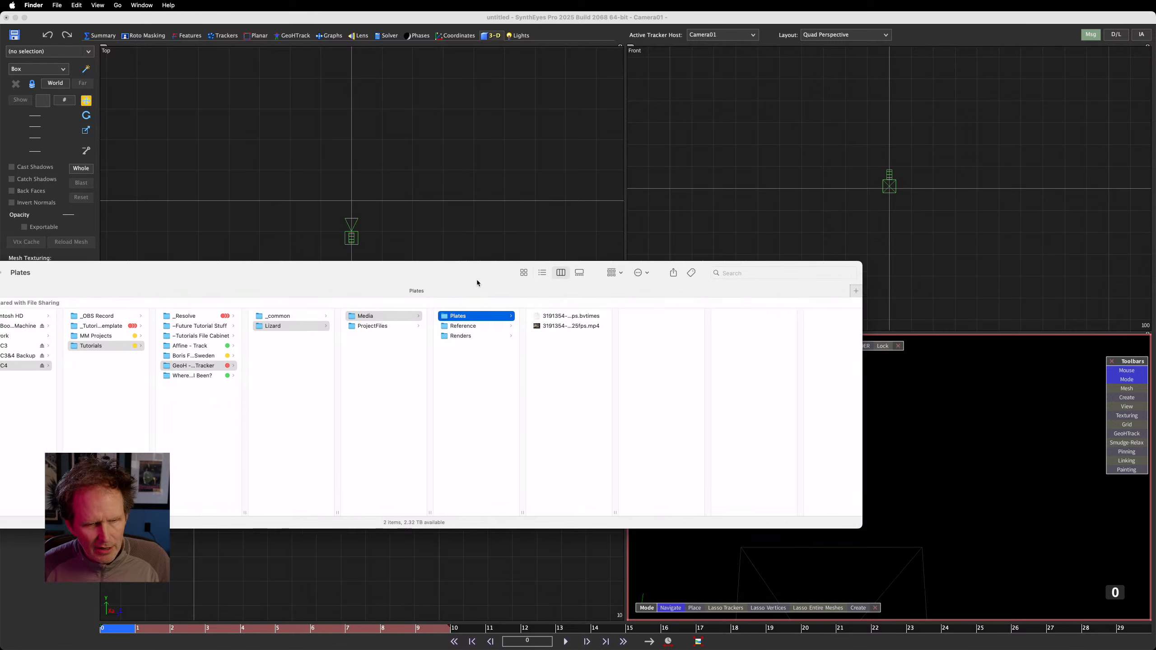
{"action": "left_click_drag", "start_coordinate": [477, 279], "coordinate": [409, 327]}
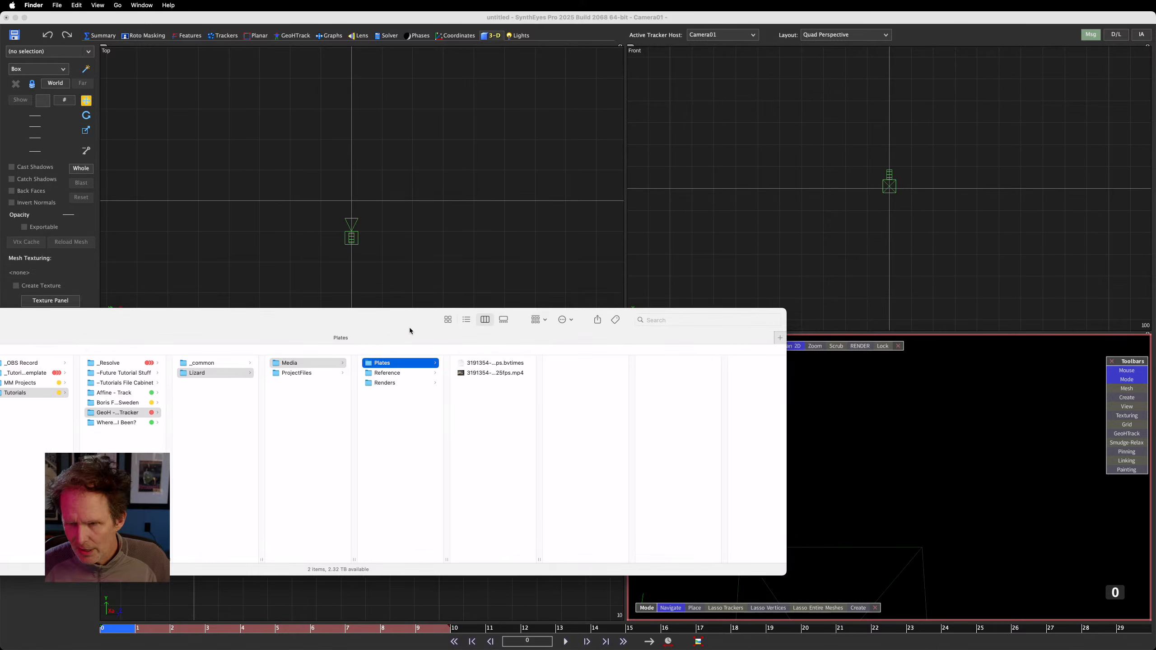
{"action": "left_click_drag", "start_coordinate": [512, 375], "coordinate": [513, 199]}
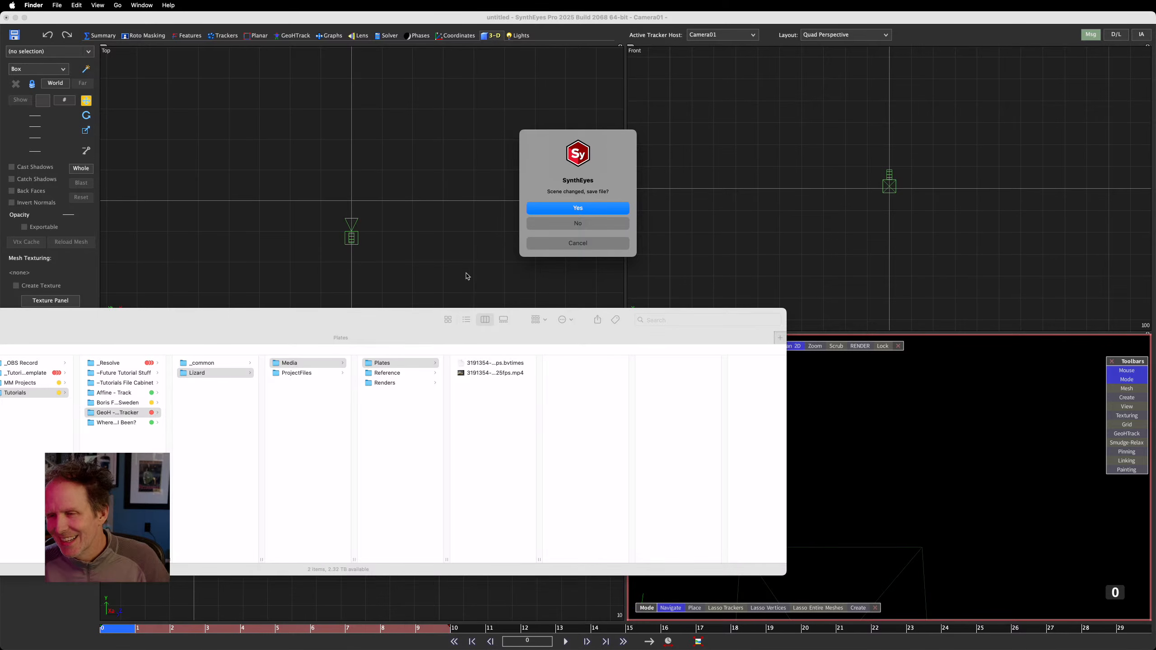
{"action": "left_click", "coordinate": [598, 223]}
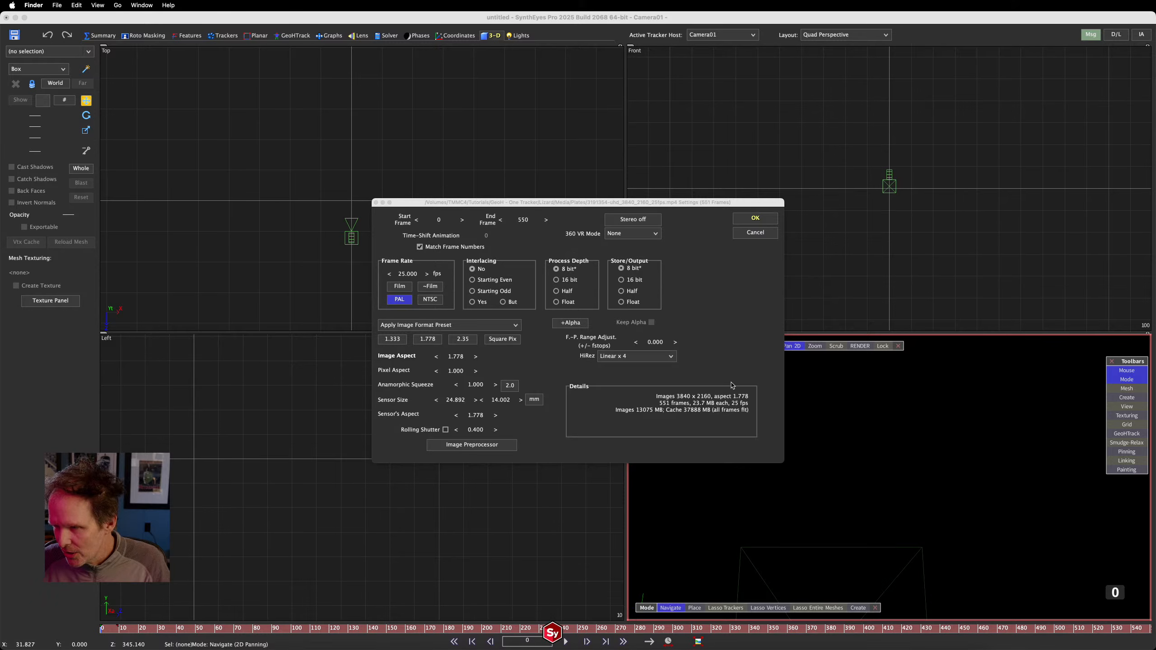
{"action": "left_click", "coordinate": [755, 219]}
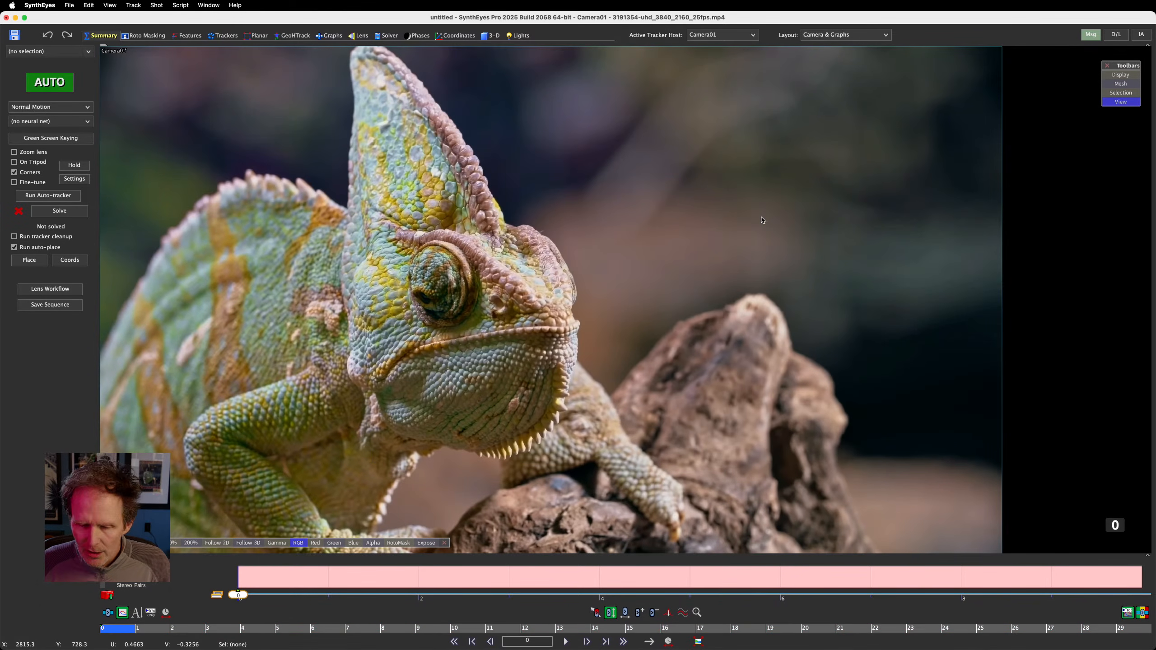
Step: Fit the whole shot in the time bar, preview part of the footage, and return to frame 0
{"action": "left_click", "coordinate": [673, 644]}
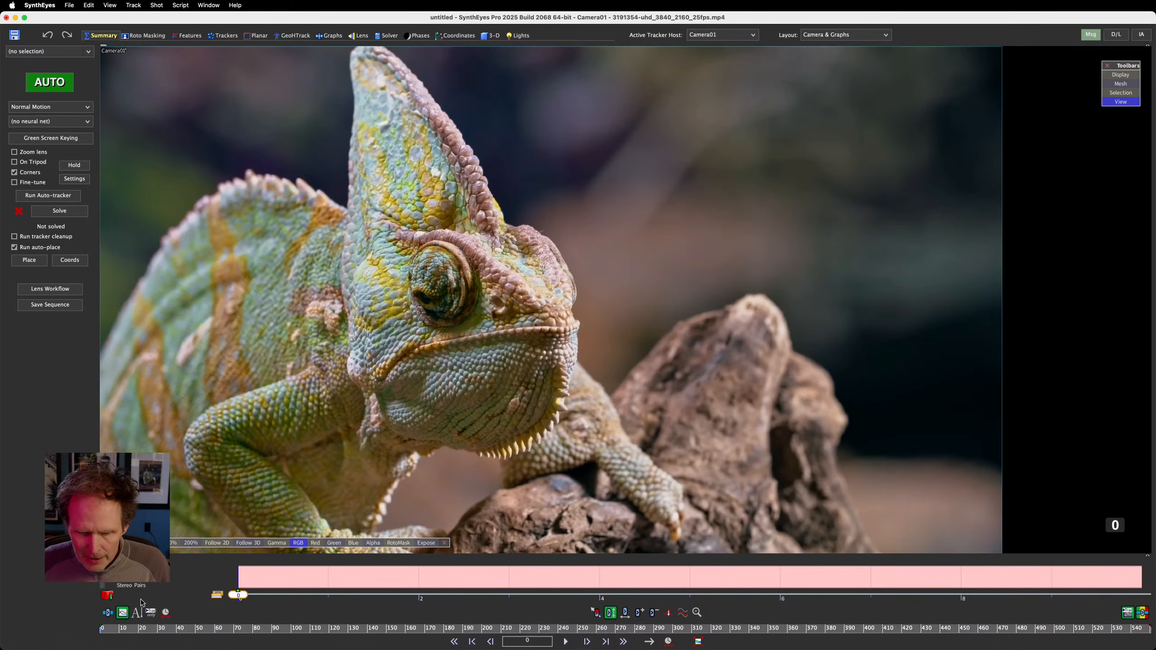
{"action": "key", "text": "space"}
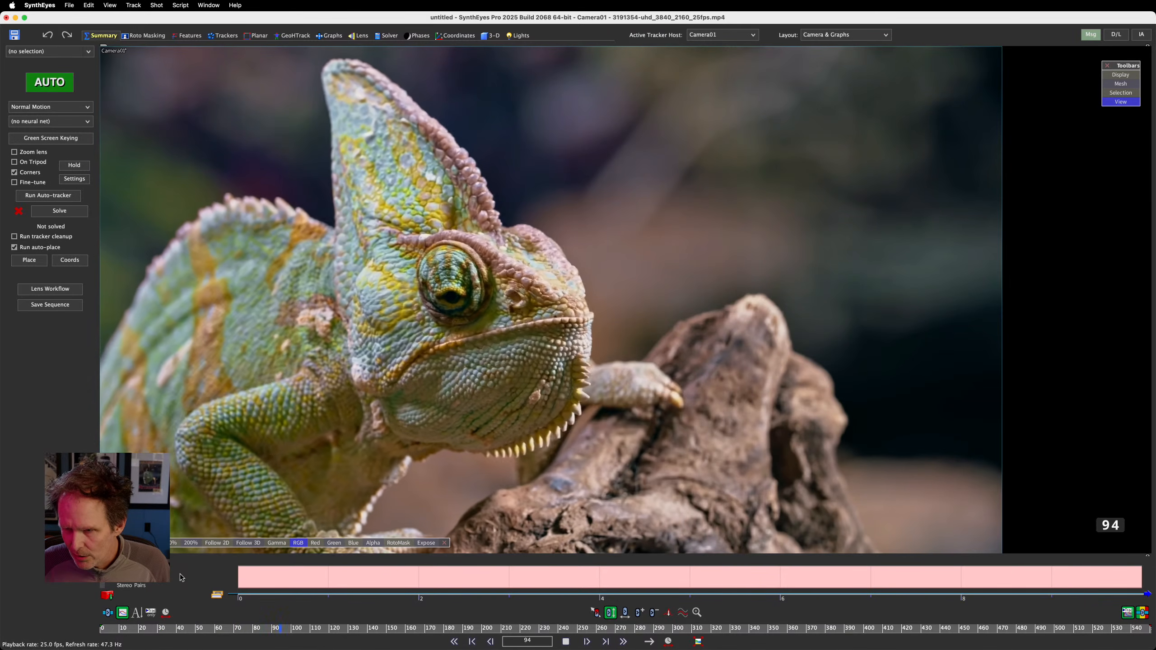
{"action": "key", "text": "space"}
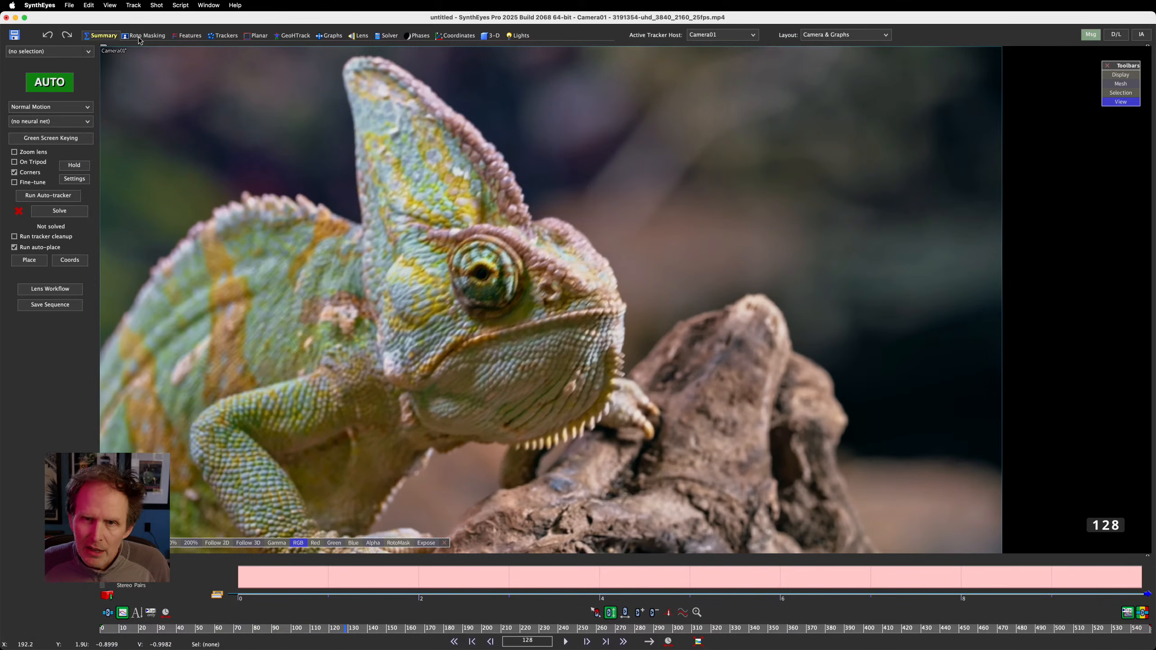
{"action": "left_click", "coordinate": [108, 5]}
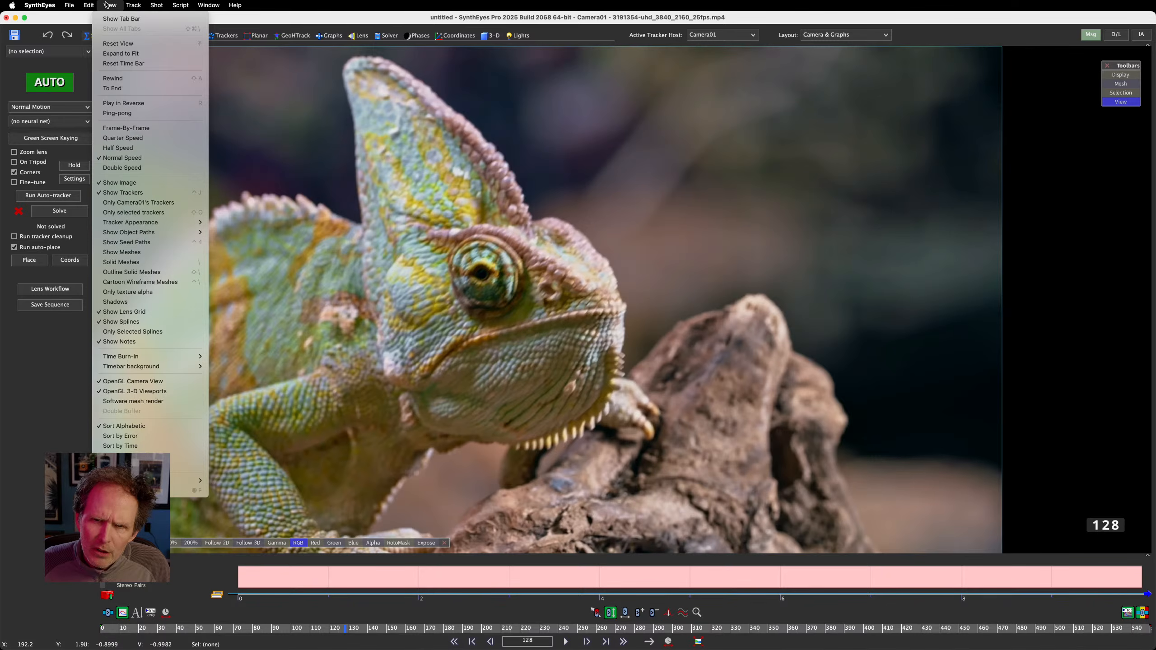
{"action": "left_click", "coordinate": [107, 5]}
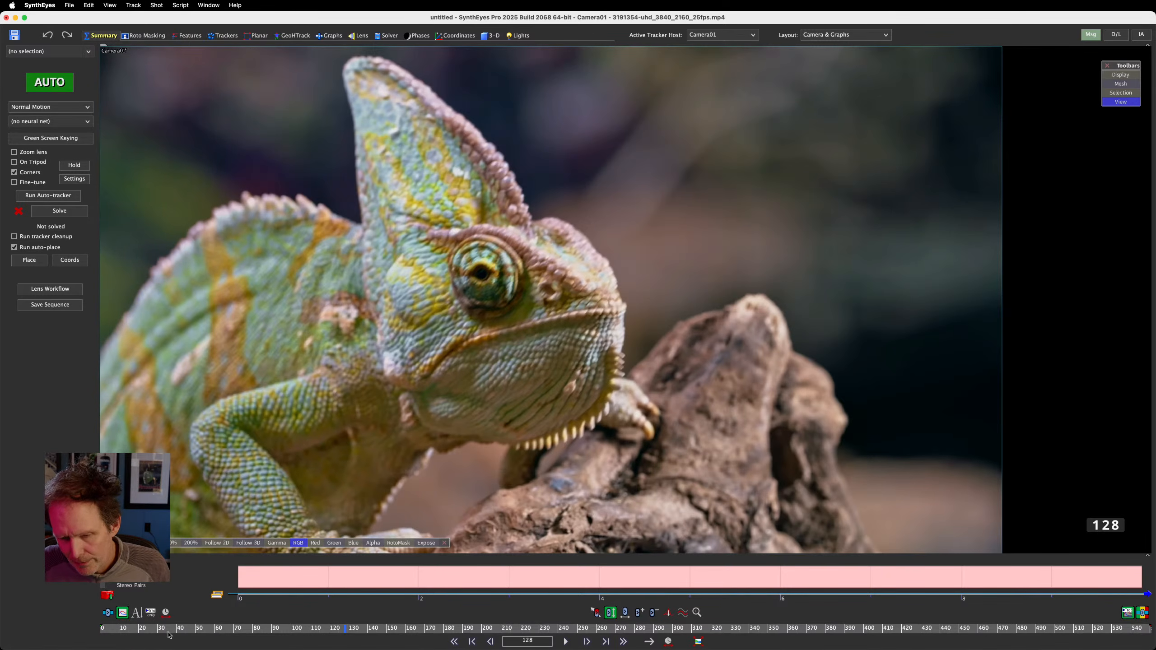
{"action": "left_click_drag", "start_coordinate": [160, 631], "coordinate": [101, 629]}
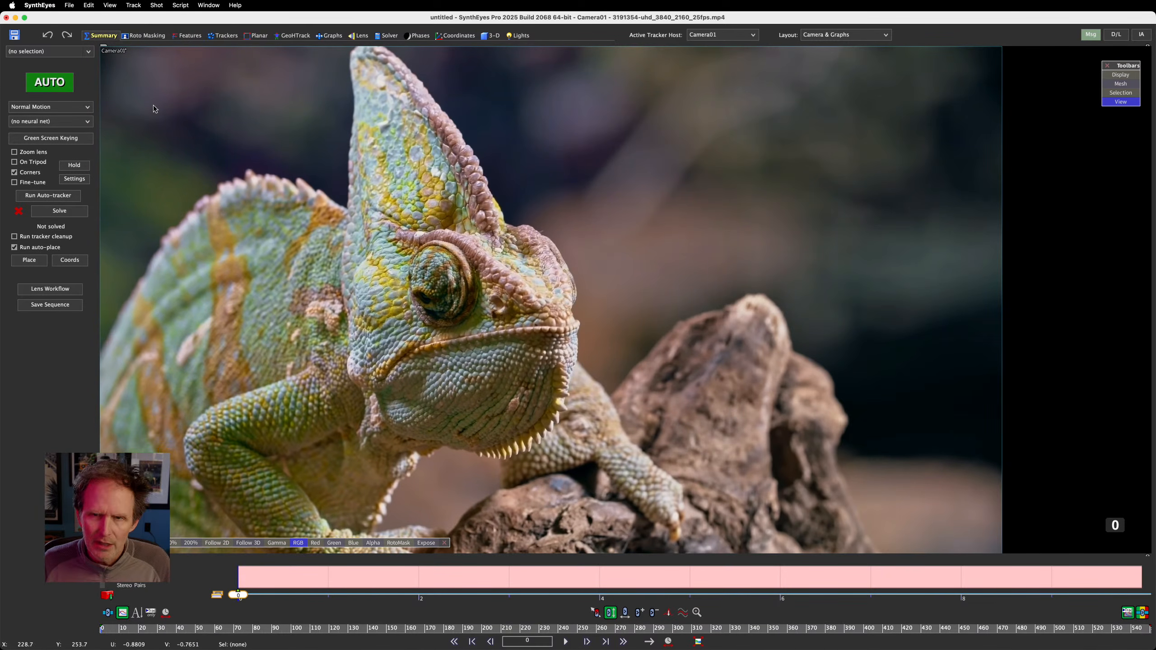
Step: Set playback to Frame-By-Frame, play the chameleon shot, and return to frame 0
{"action": "left_click", "coordinate": [110, 5]}
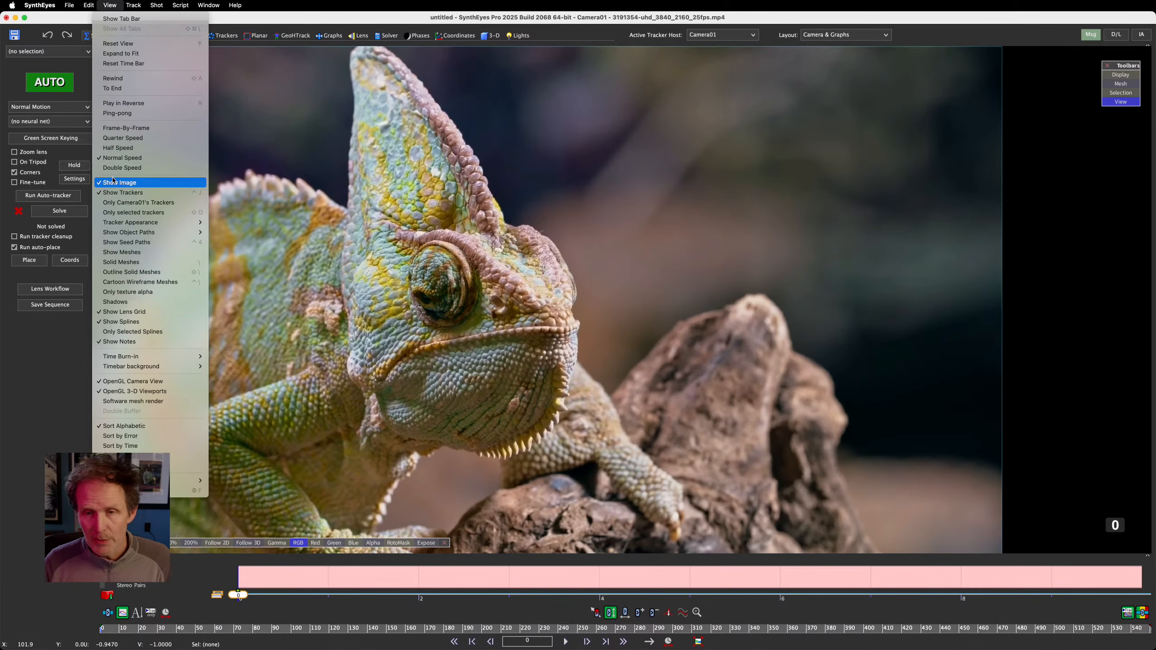
{"action": "left_click", "coordinate": [147, 129]}
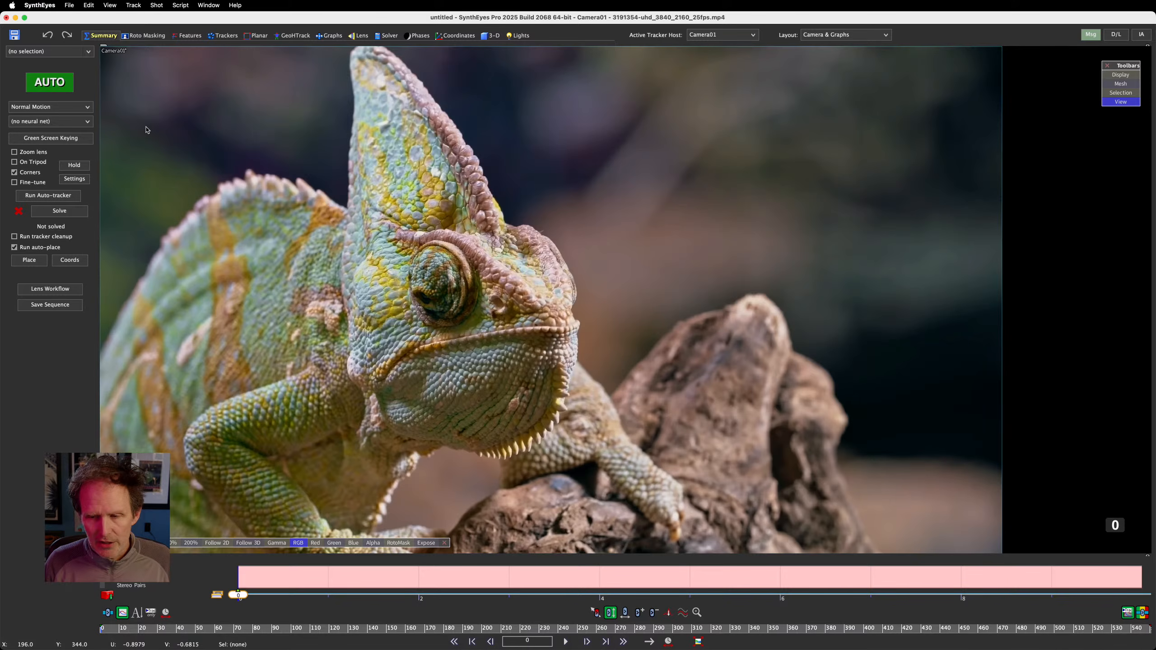
{"action": "key", "text": "space"}
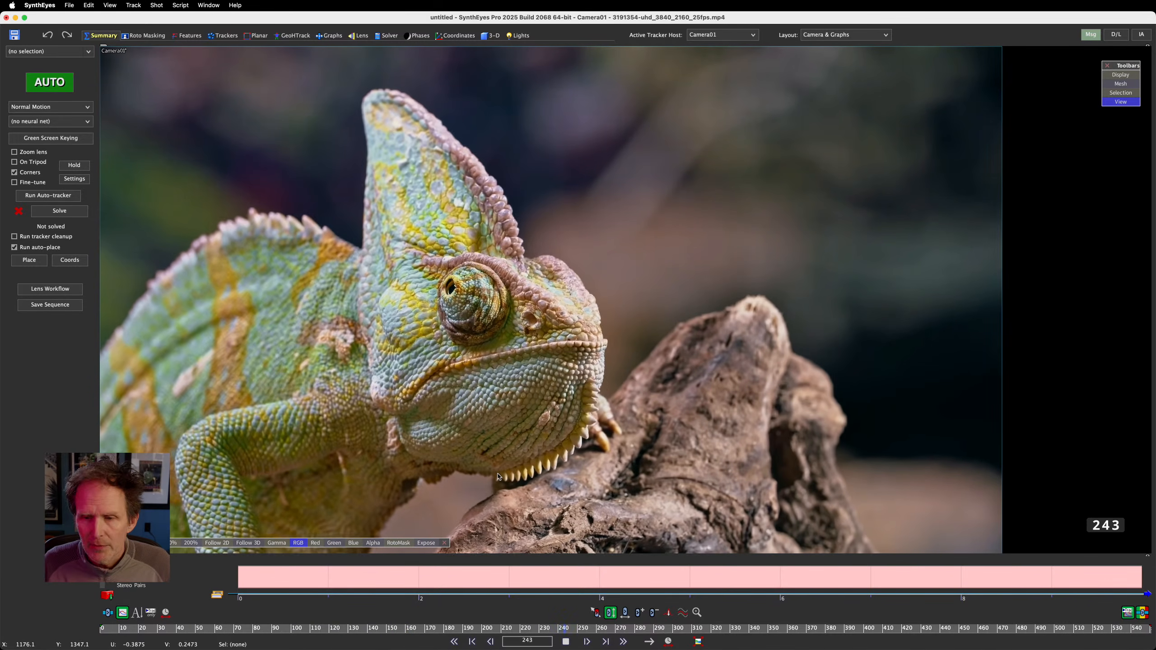
{"action": "left_click", "coordinate": [566, 642]}
{"action": "left_click_drag", "start_coordinate": [578, 633], "coordinate": [91, 625]}
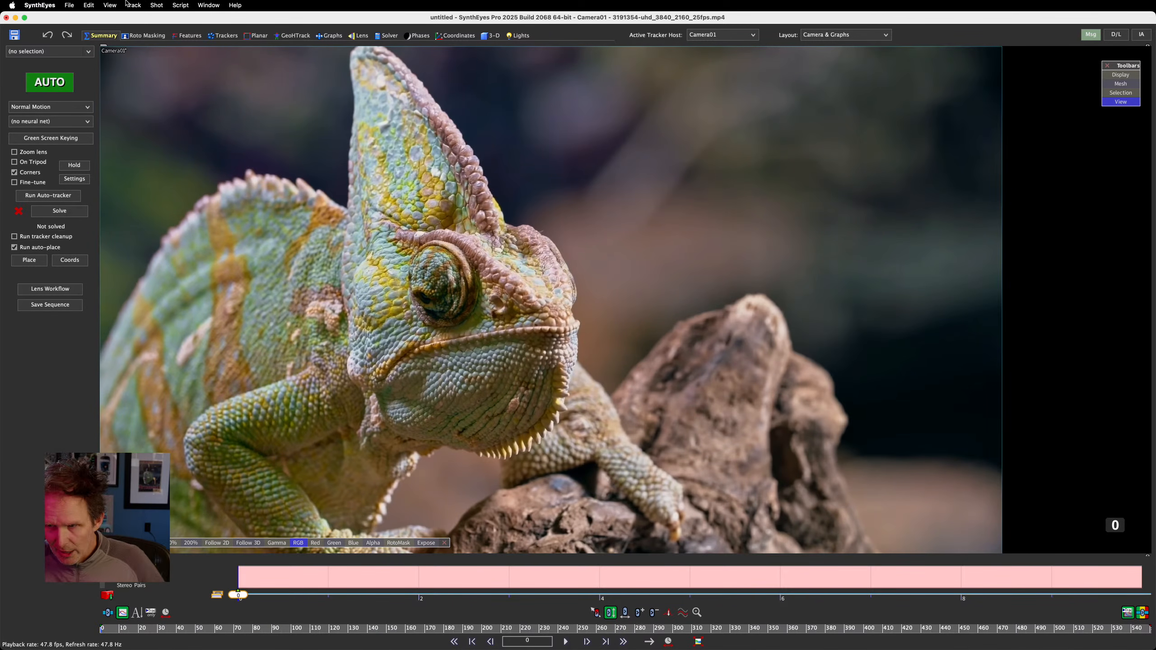
Step: Create a tracker near the chameleon's nostril with size 0.0126, aspect 0.9765, and a search area of 0.0651 by 0.1065
{"action": "left_click", "coordinate": [223, 36]}
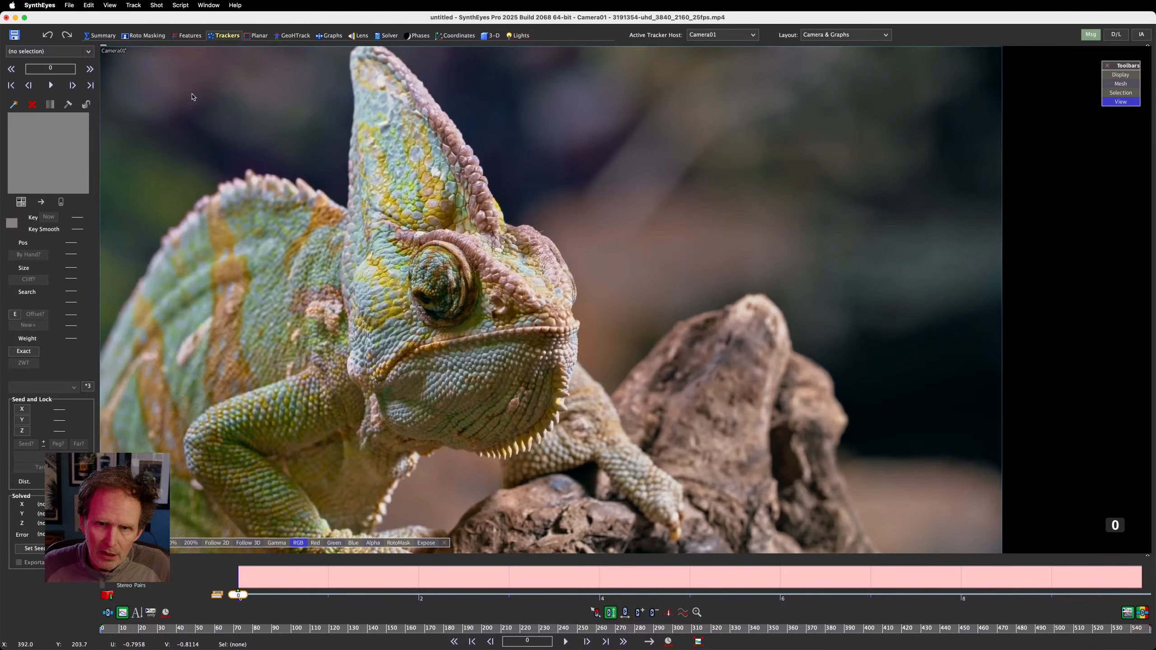
{"action": "left_click", "coordinate": [14, 105]}
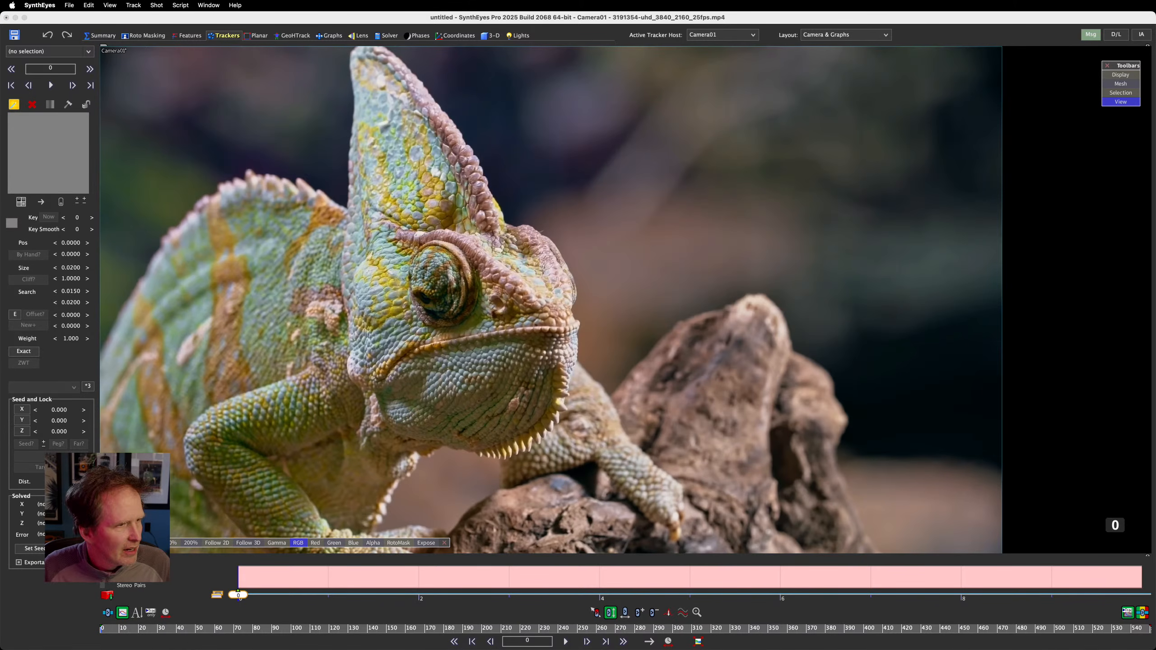
{"action": "left_click", "coordinate": [15, 105]}
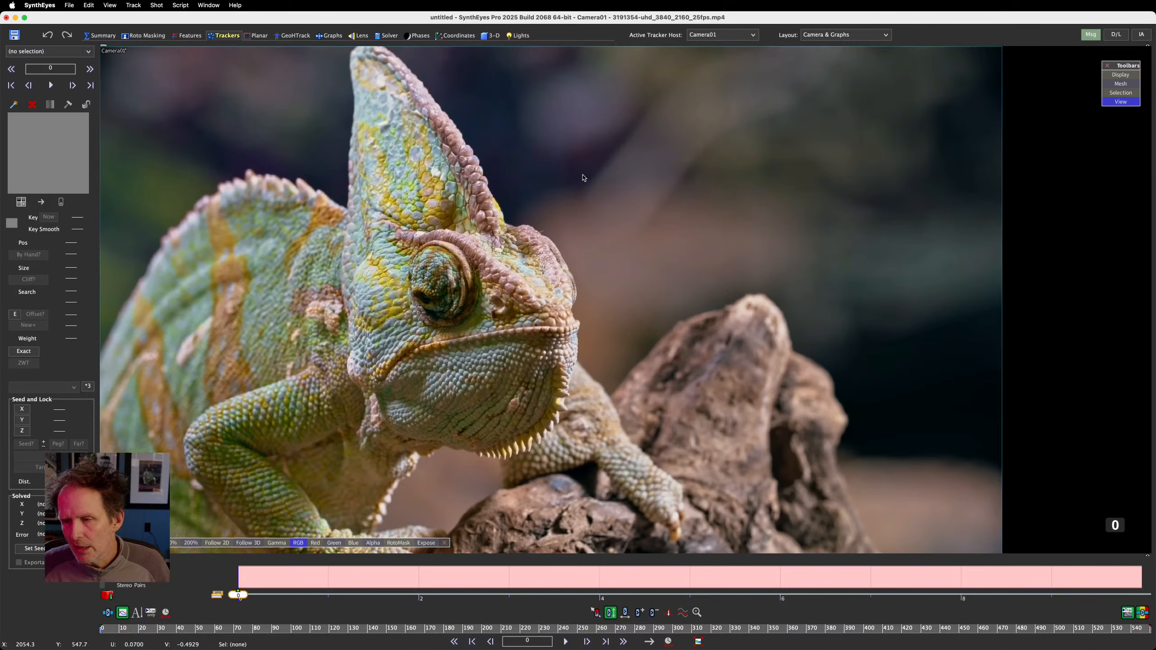
{"action": "left_click", "coordinate": [495, 297]}
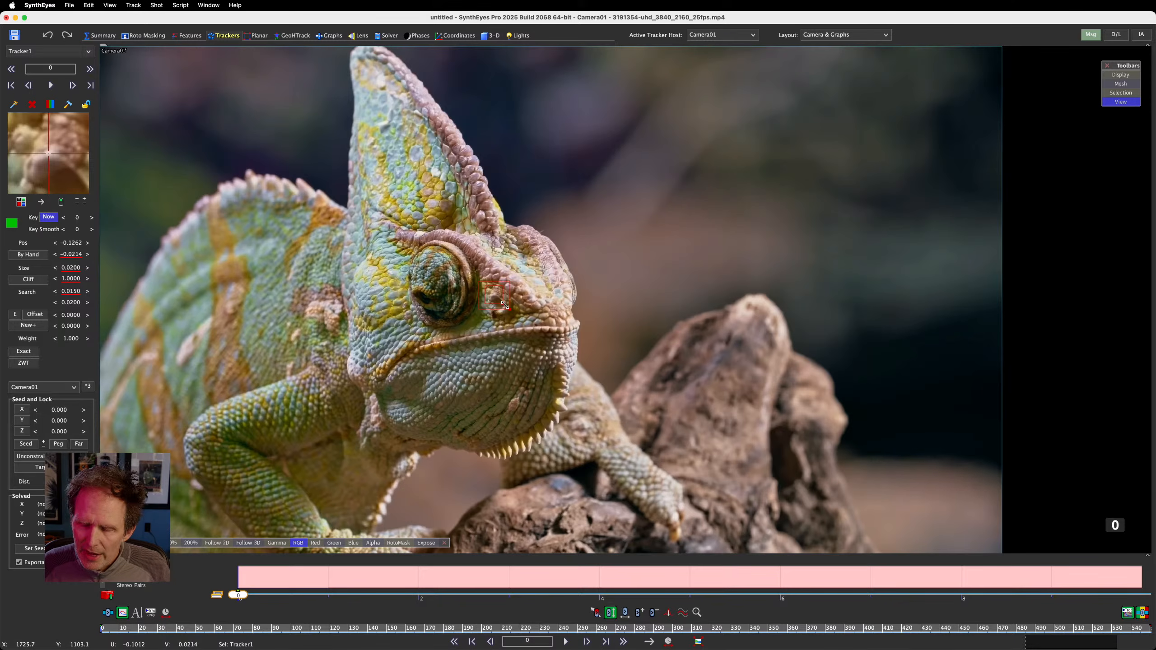
{"action": "left_click_drag", "start_coordinate": [504, 305], "coordinate": [492, 296]}
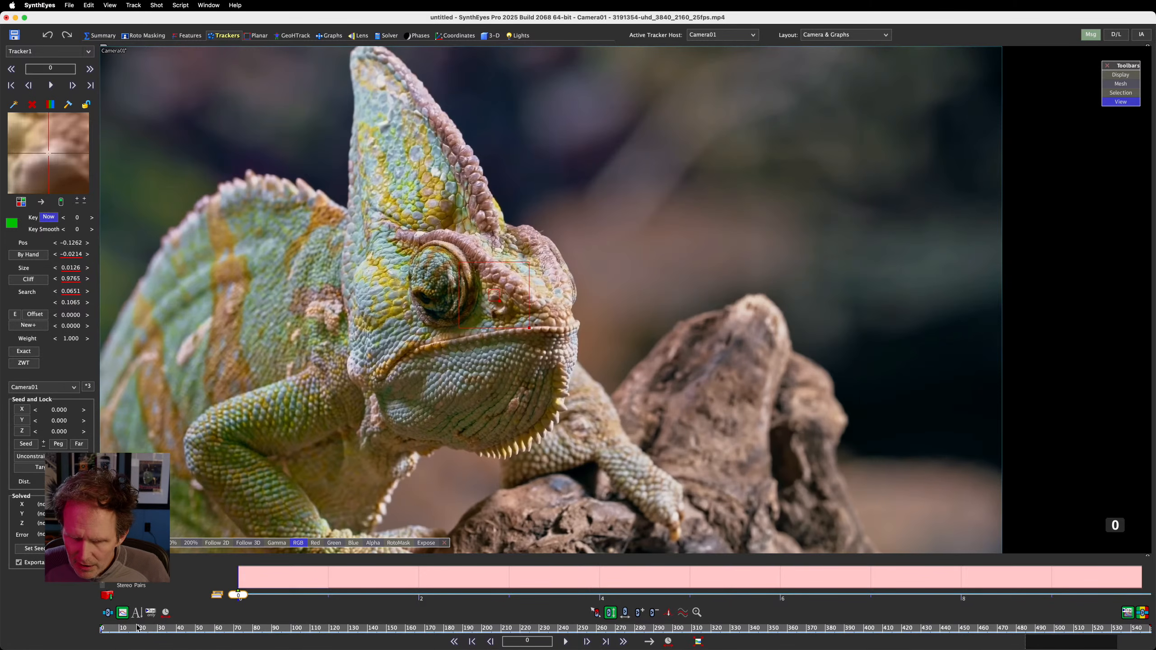
Step: Reposition the tracker onto the dark spot of the nostril at frame 0, fine-tuning it to about -0.126, 0.044
{"action": "left_click_drag", "start_coordinate": [119, 630], "coordinate": [46, 604]}
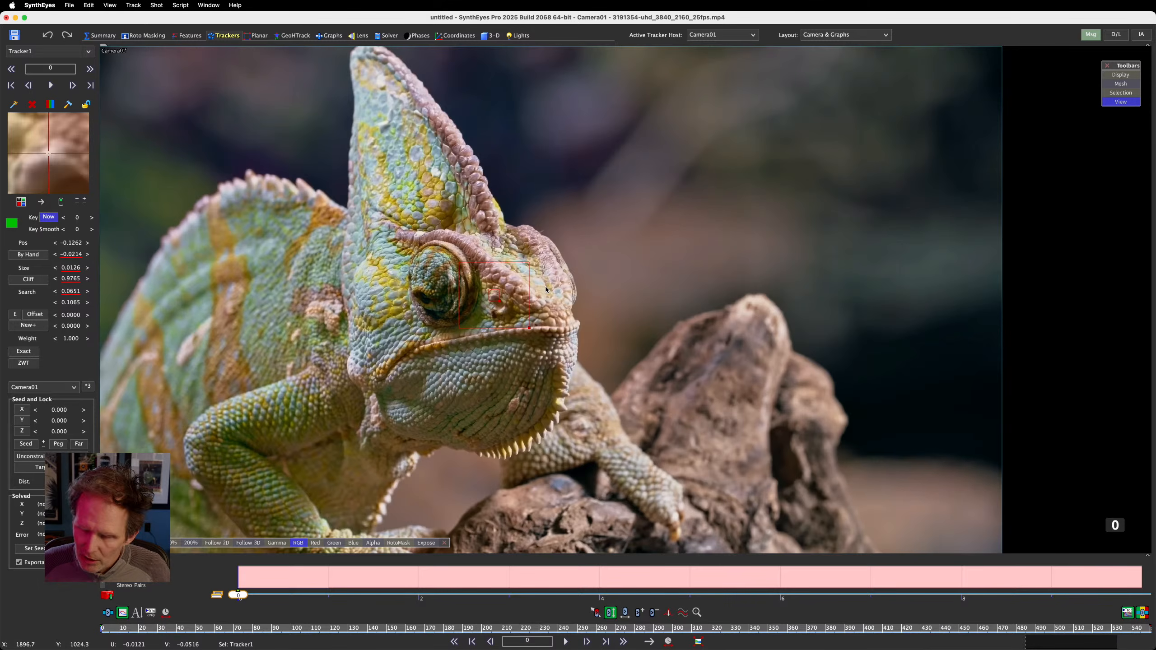
{"action": "left_click", "coordinate": [496, 312]}
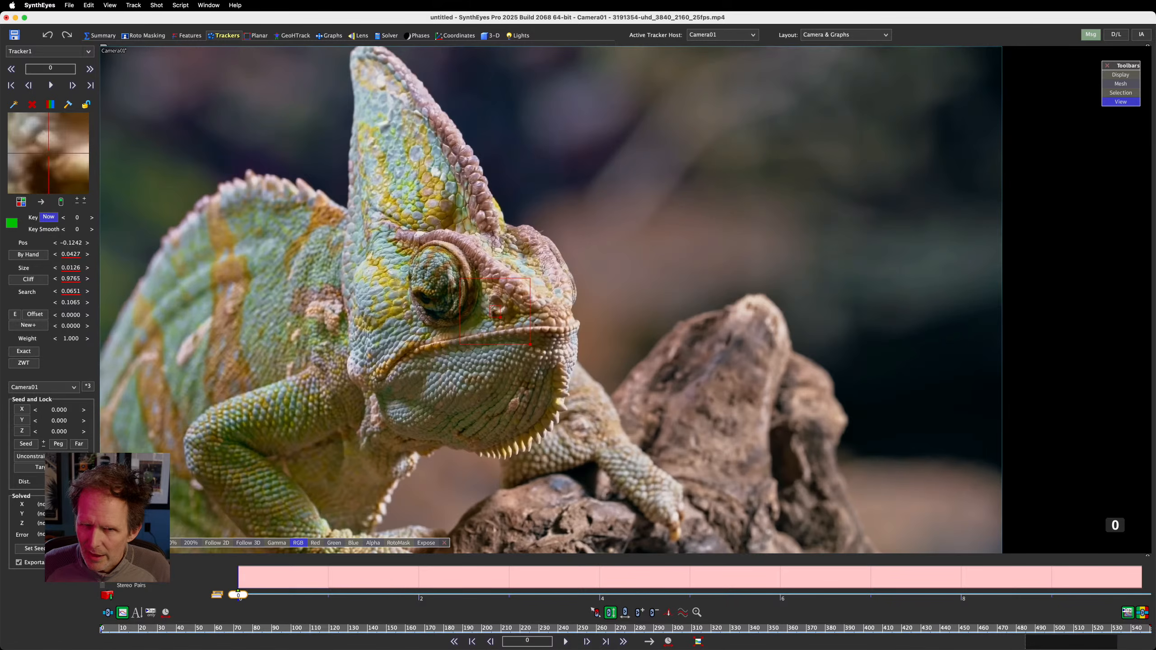
{"action": "left_click_drag", "start_coordinate": [48, 153], "coordinate": [51, 151]}
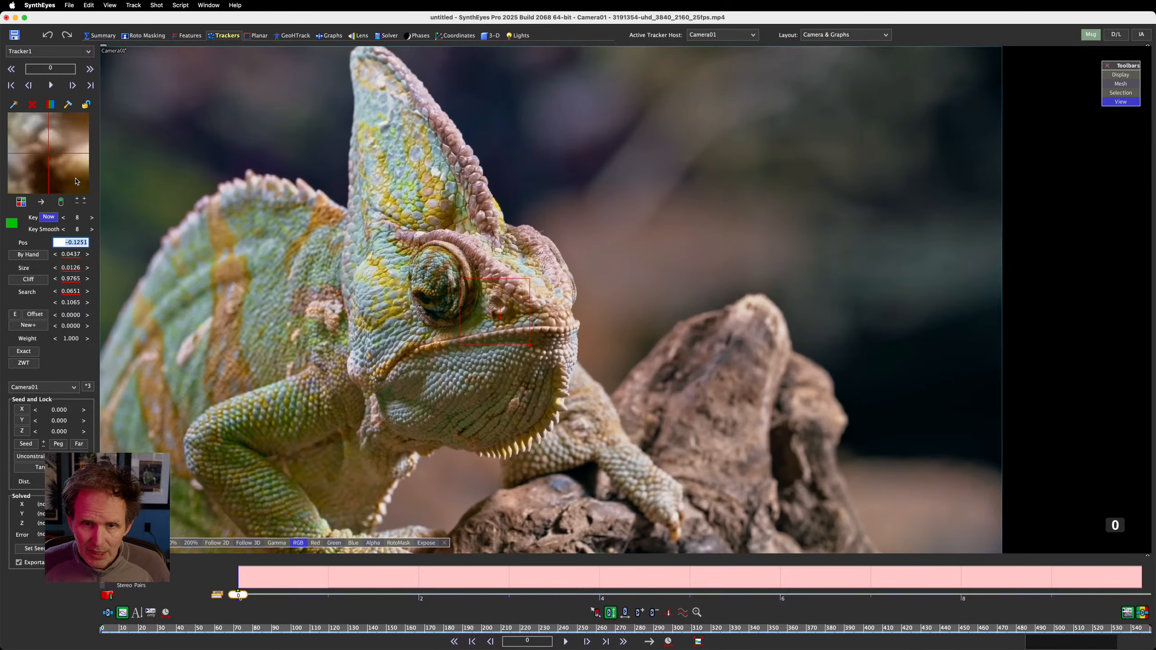
{"action": "left_click_drag", "start_coordinate": [49, 153], "coordinate": [51, 152]}
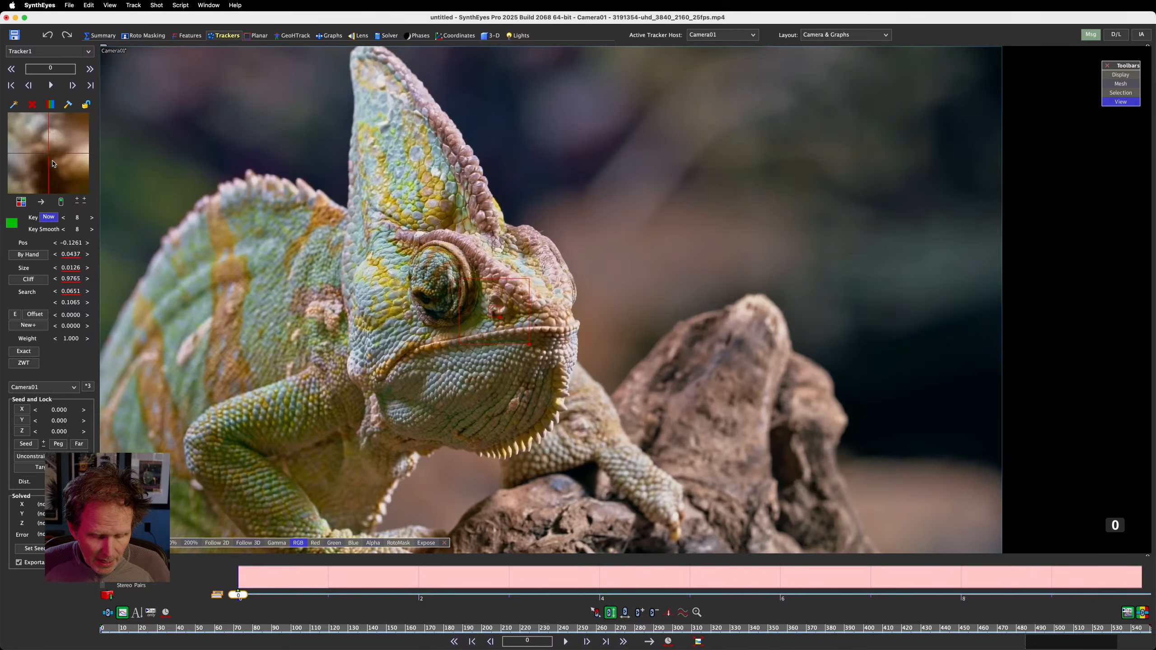
Step: Track the nostril forward from frame 0 to frame 88, turning on Stop on auto-key at frame 52
{"action": "key", "text": "space"}
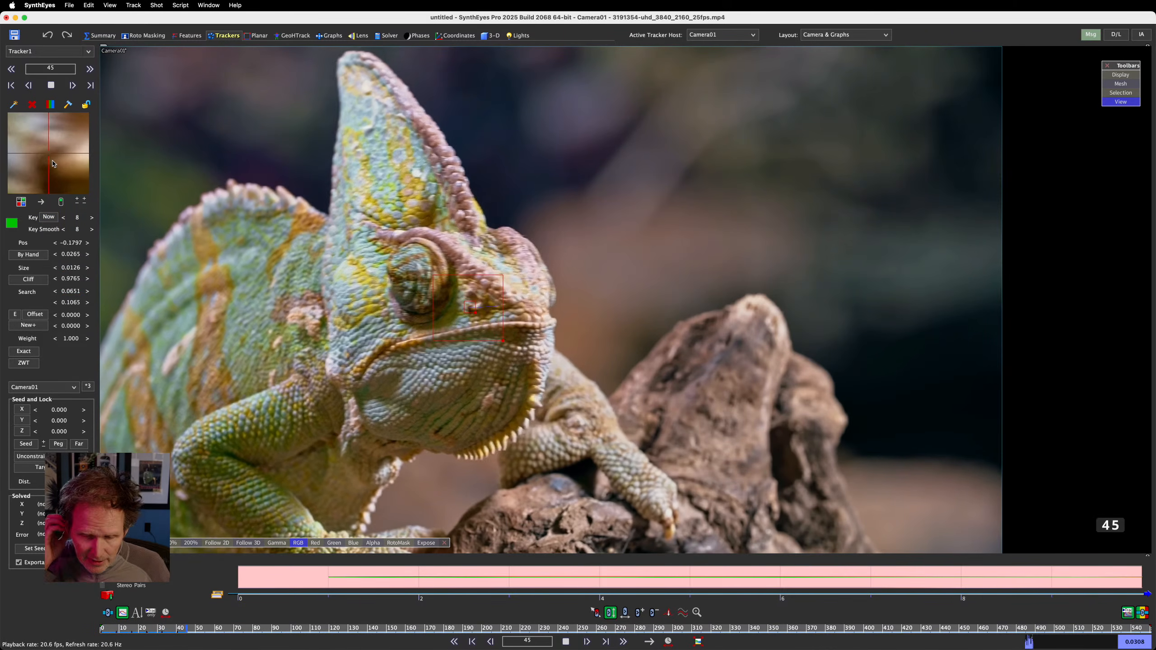
{"action": "key", "text": "space"}
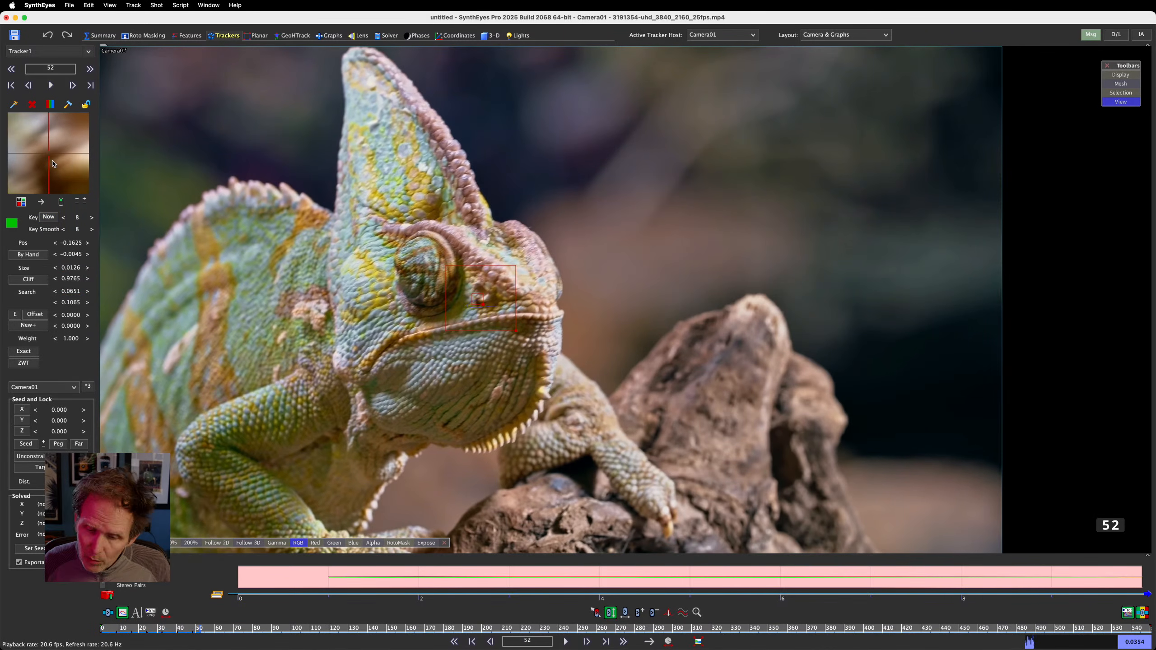
{"action": "left_click", "coordinate": [135, 5]}
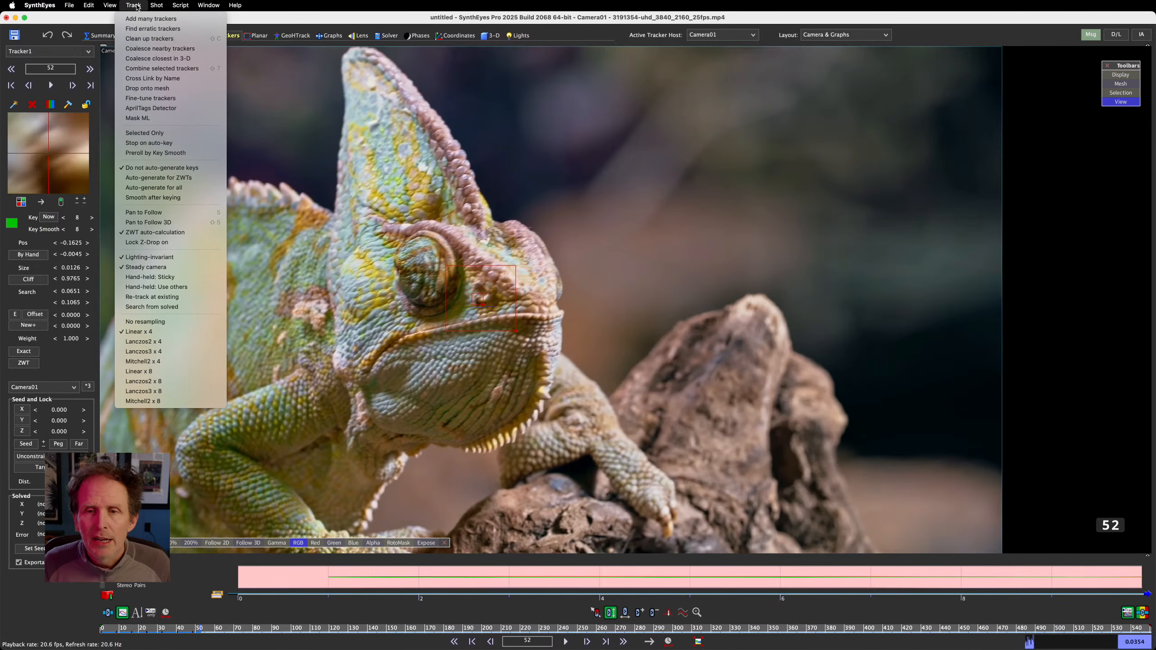
{"action": "left_click", "coordinate": [139, 144]}
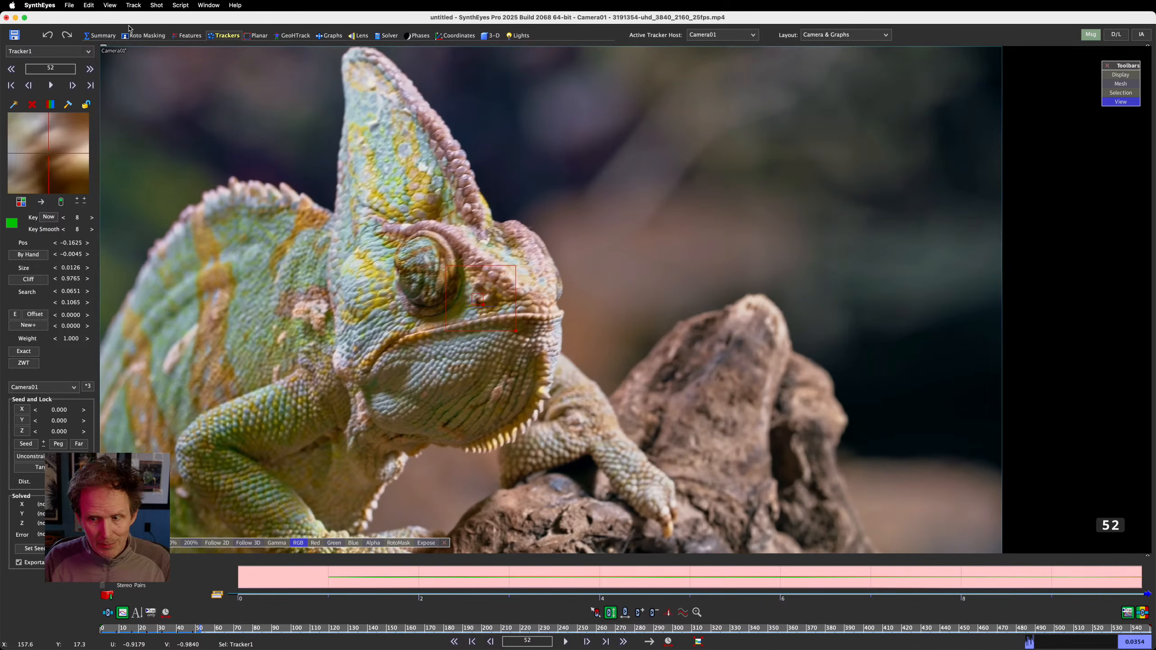
{"action": "key", "text": "space"}
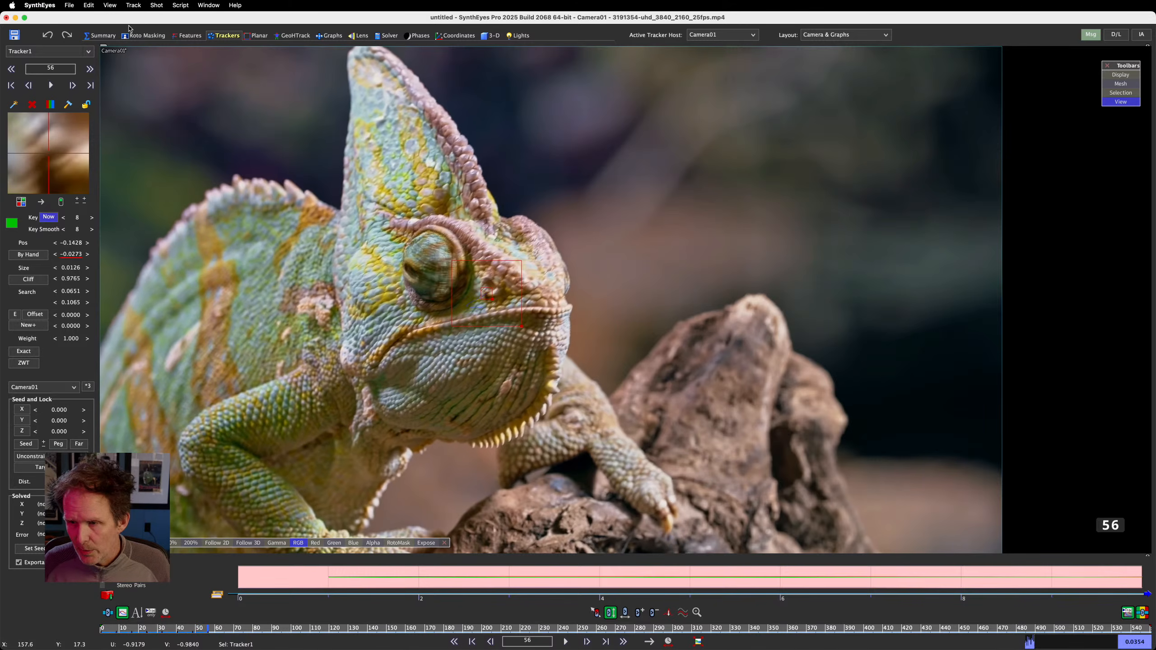
{"action": "key", "text": "space"}
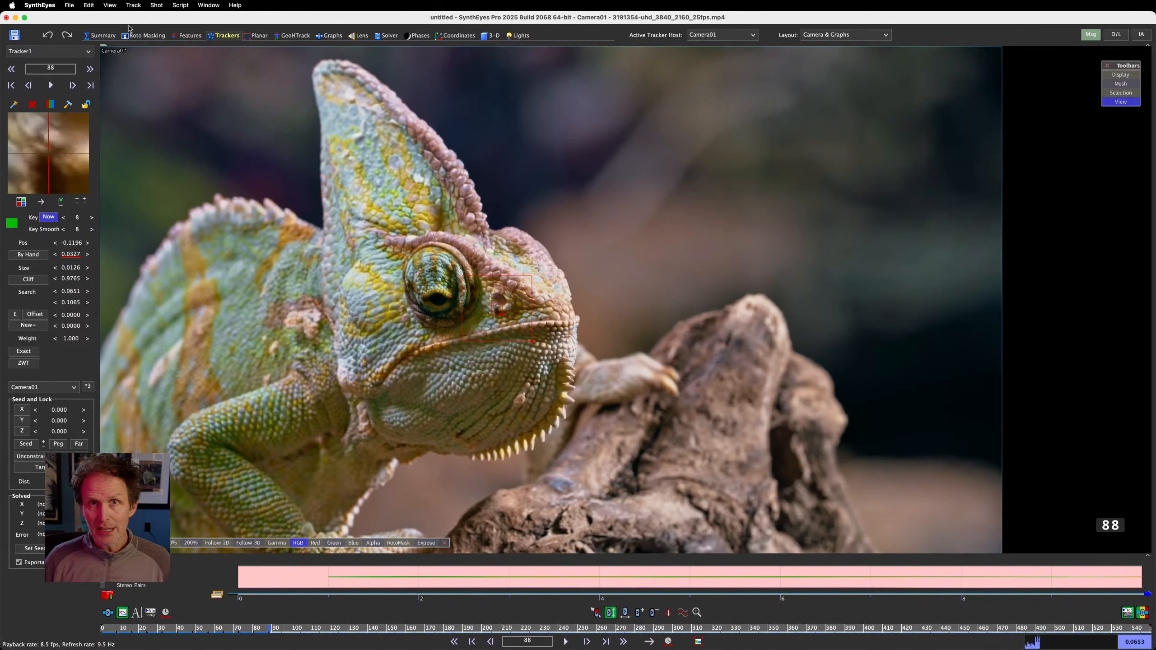
Step: Continue tracking the nostril through to frame 550 and return to frame 0
{"action": "key", "text": "space"}
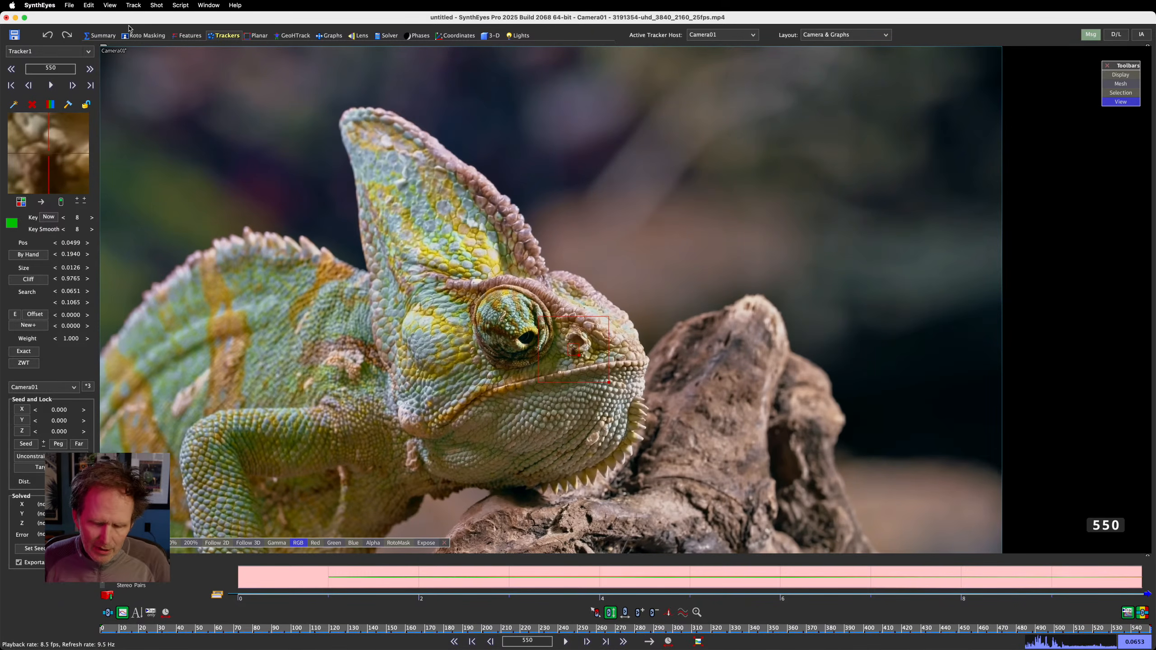
{"action": "left_click", "coordinate": [101, 633]}
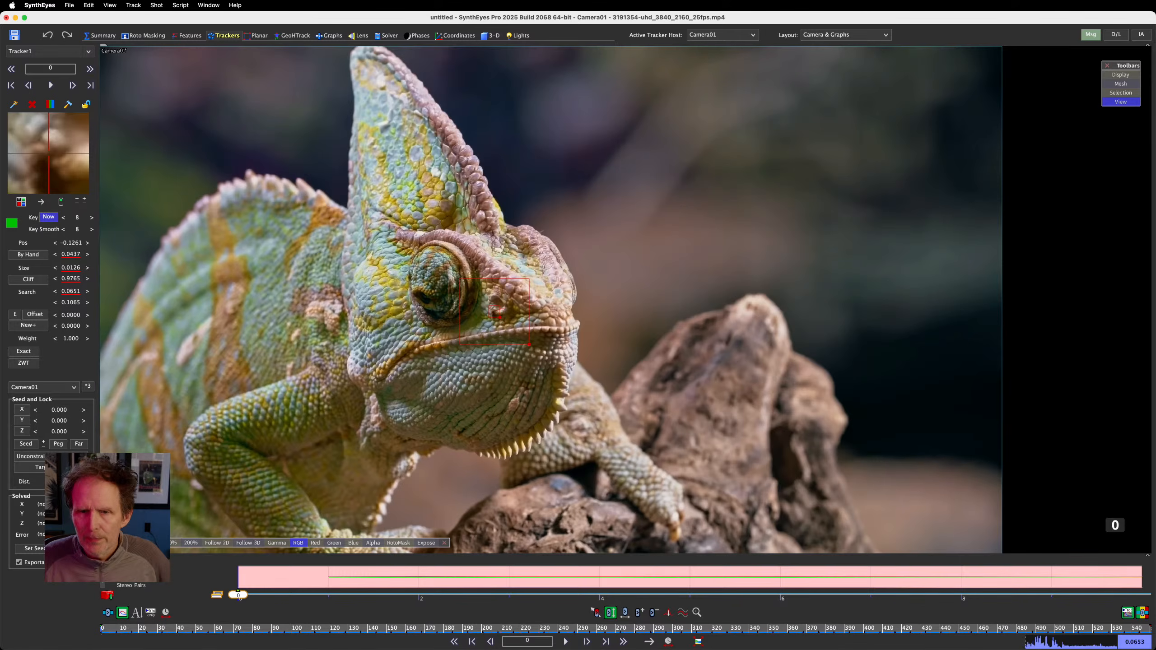
{"action": "left_click_drag", "start_coordinate": [101, 630], "coordinate": [101, 629]}
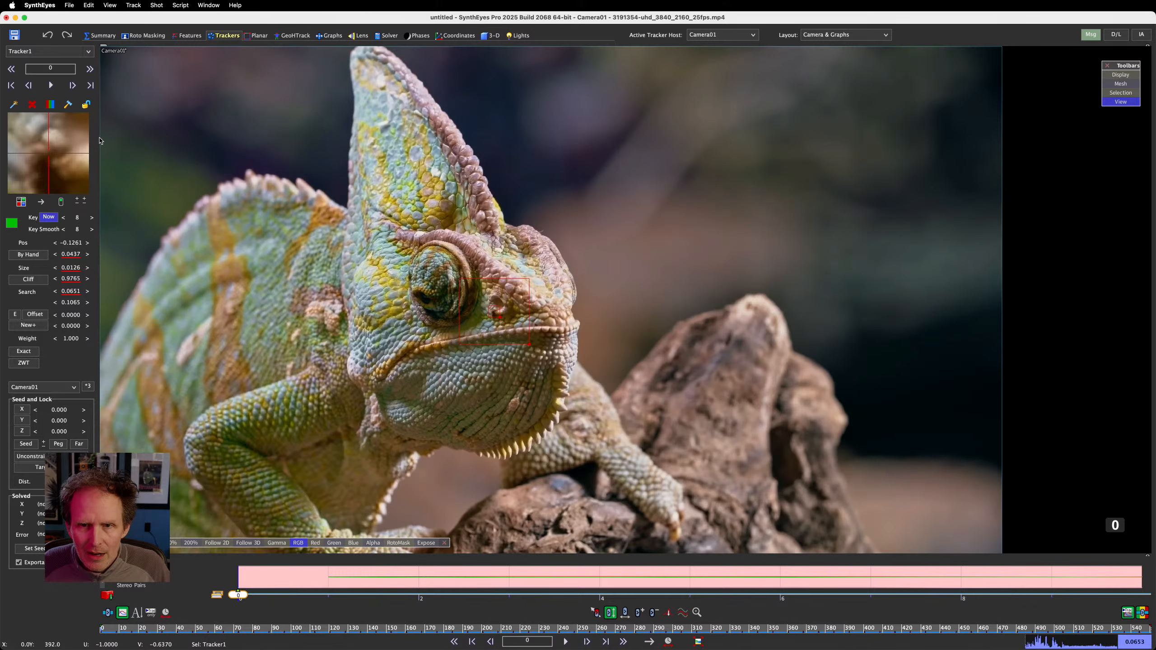
Step: Lock the nostril tracker, check it by playing the shot with Follow 2D on, and return to frame 0
{"action": "key", "text": "l"}
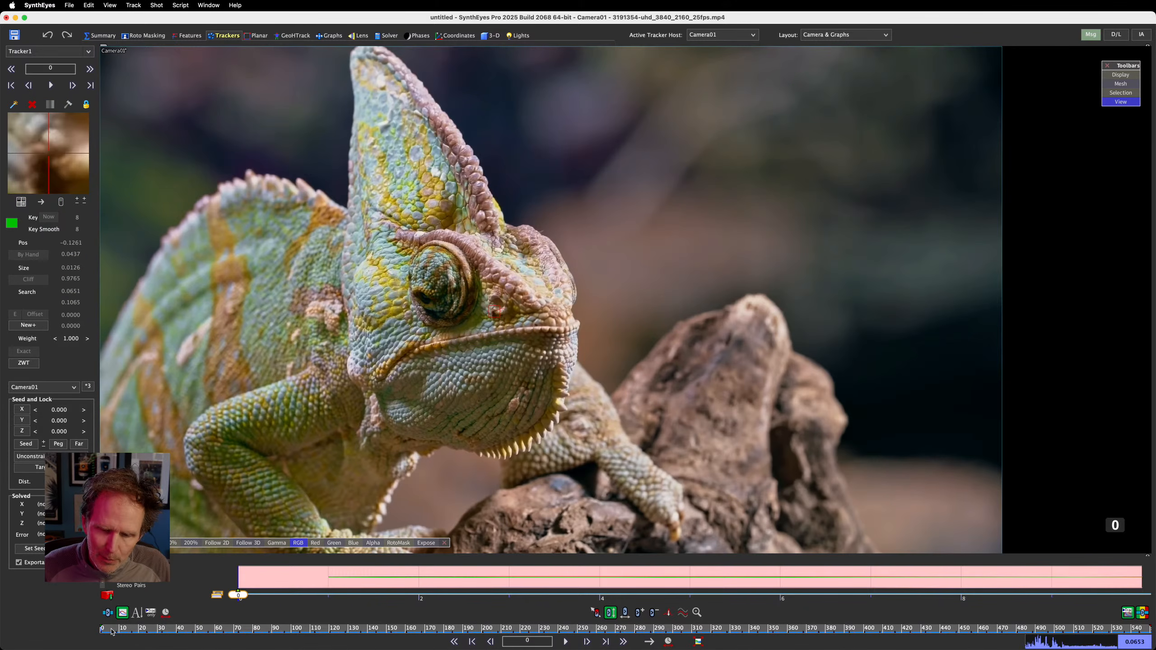
{"action": "mouse_move", "coordinate": [111, 632]}
{"action": "left_mouse_down"}
{"action": "mouse_move", "coordinate": [1151, 648]}
{"action": "mouse_move", "coordinate": [101, 649]}
{"action": "left_mouse_up"}
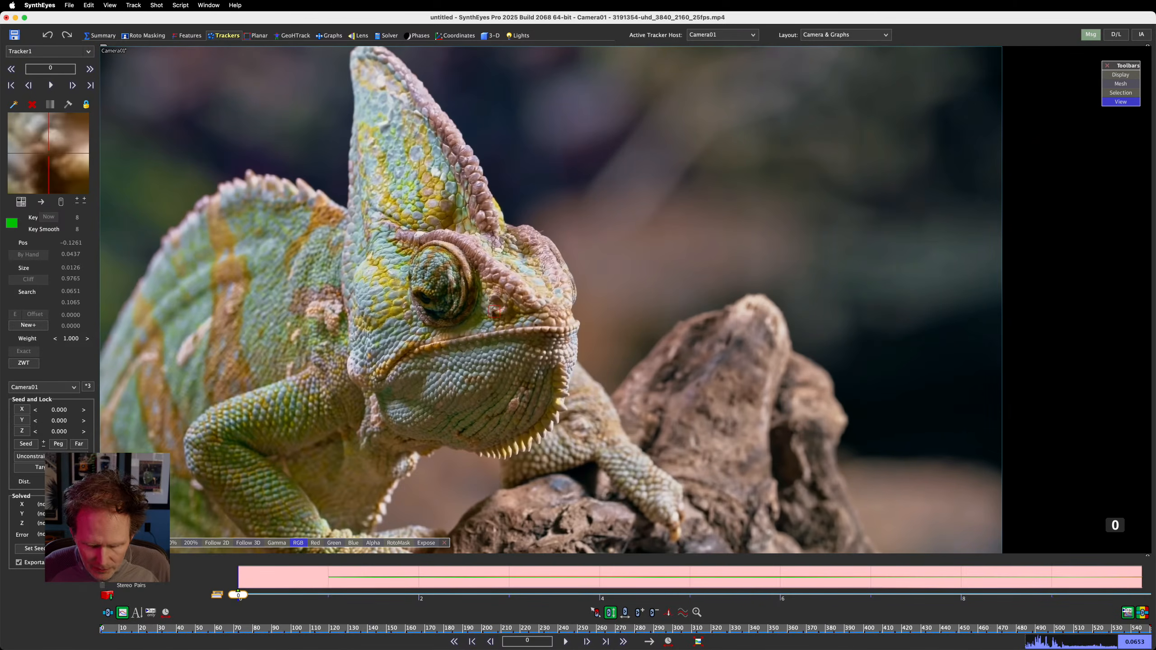
{"action": "key", "text": "5"}
{"action": "key", "text": "space"}
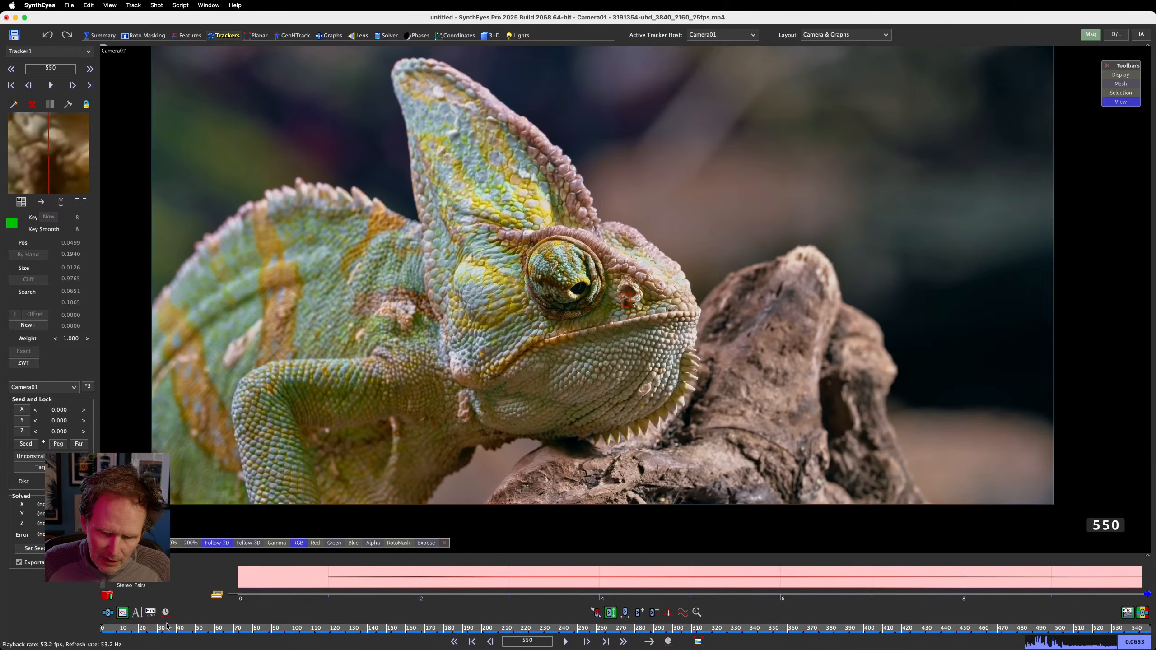
{"action": "left_click_drag", "start_coordinate": [155, 627], "coordinate": [93, 627]}
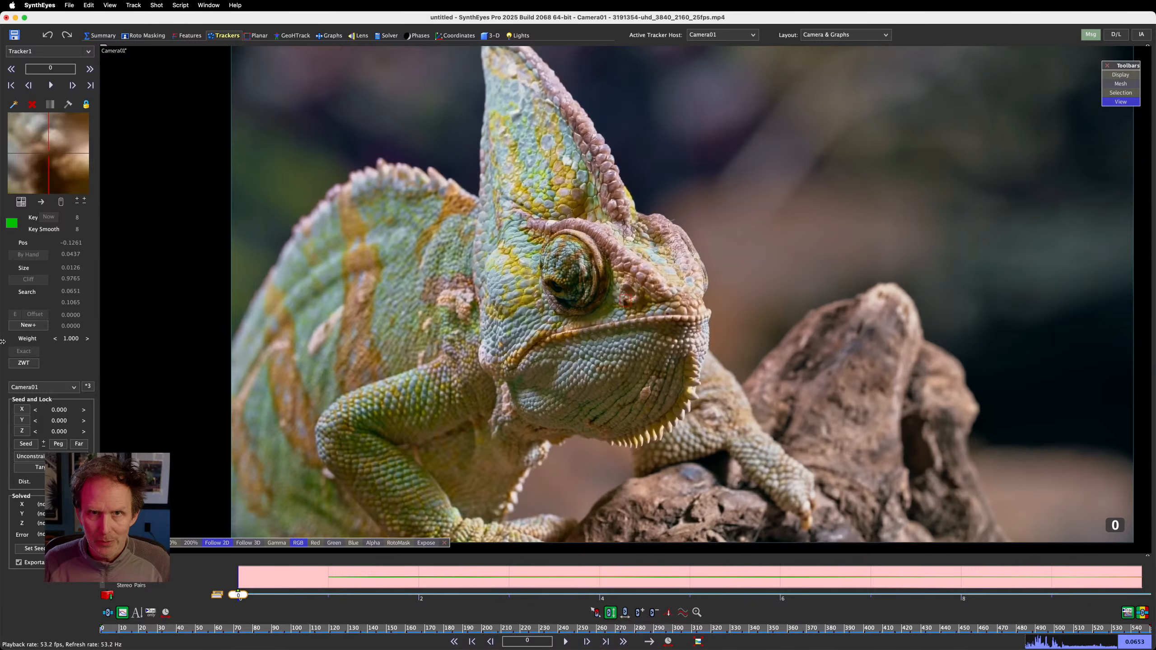
Step: In the 3-D room, lock the perspective view to Camera01 and display the chameleon plate in it with Show Image
{"action": "left_click", "coordinate": [491, 36]}
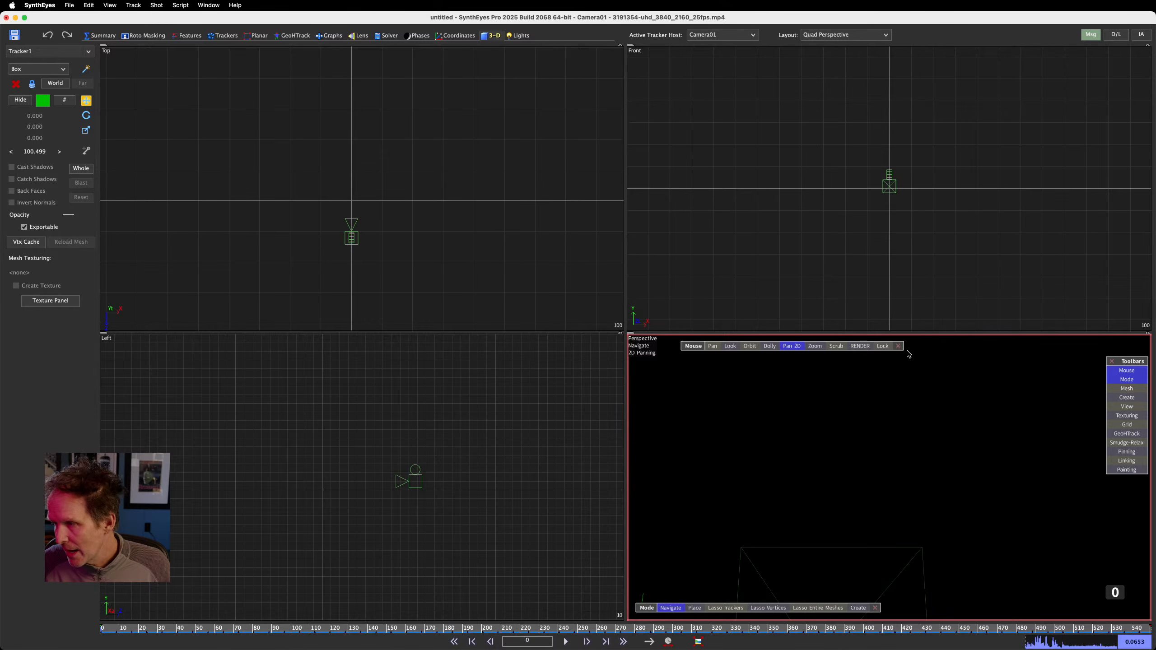
{"action": "left_click", "coordinate": [882, 345]}
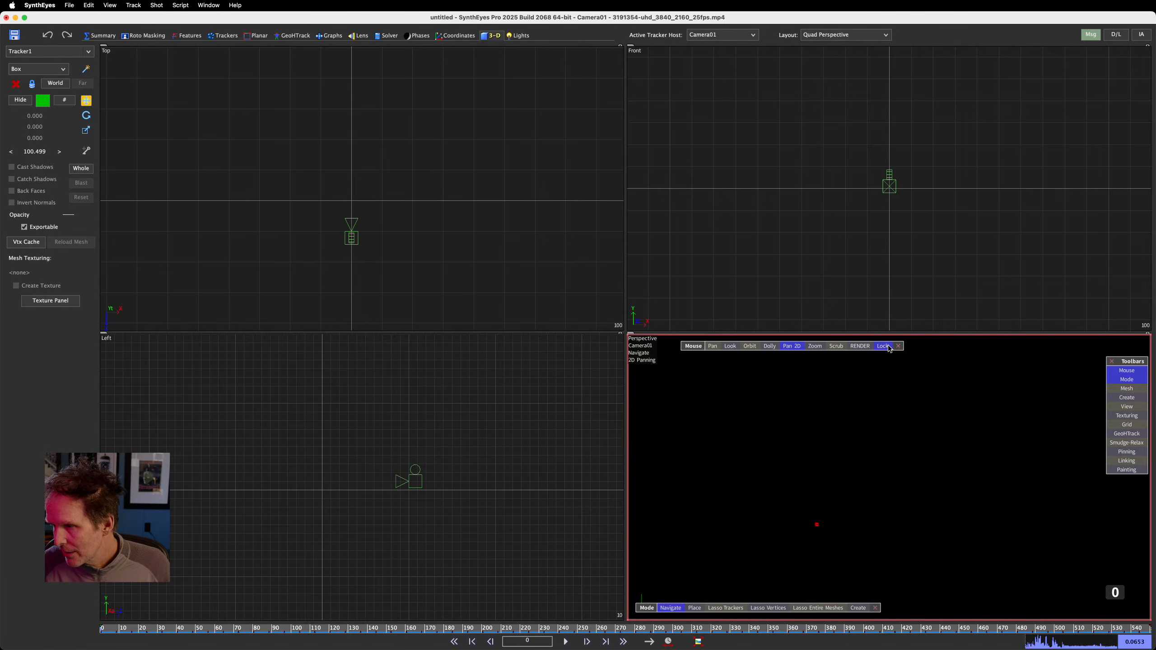
{"action": "left_click", "coordinate": [1126, 406]}
{"action": "left_click", "coordinate": [774, 458]}
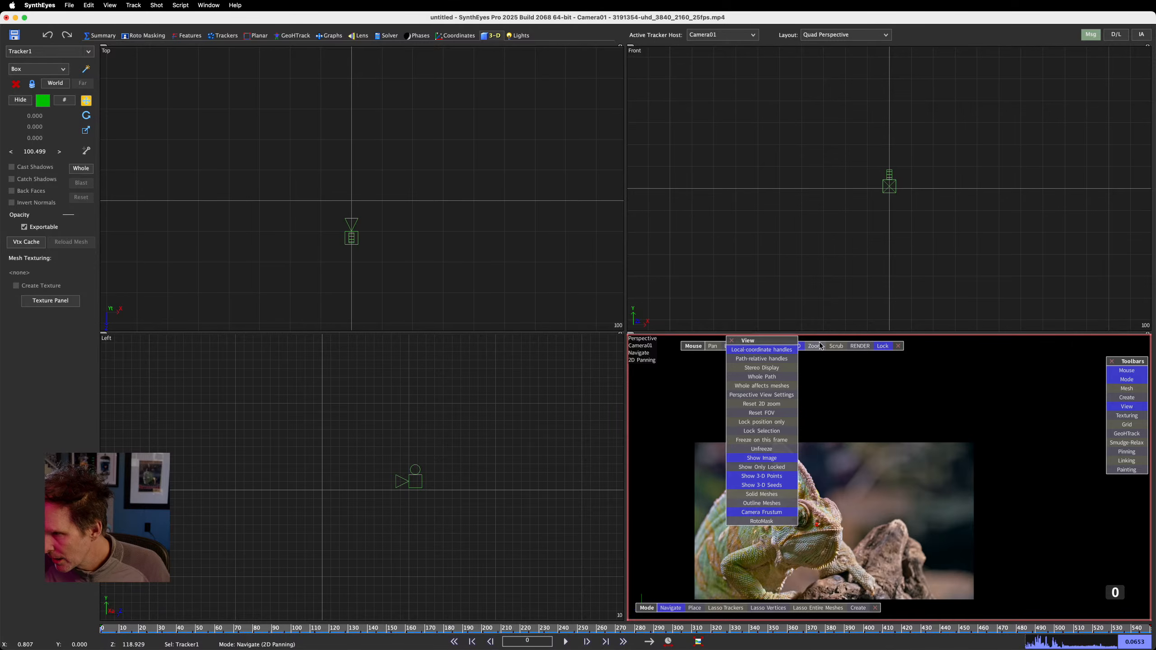
{"action": "left_click_drag", "start_coordinate": [781, 340], "coordinate": [1066, 349]}
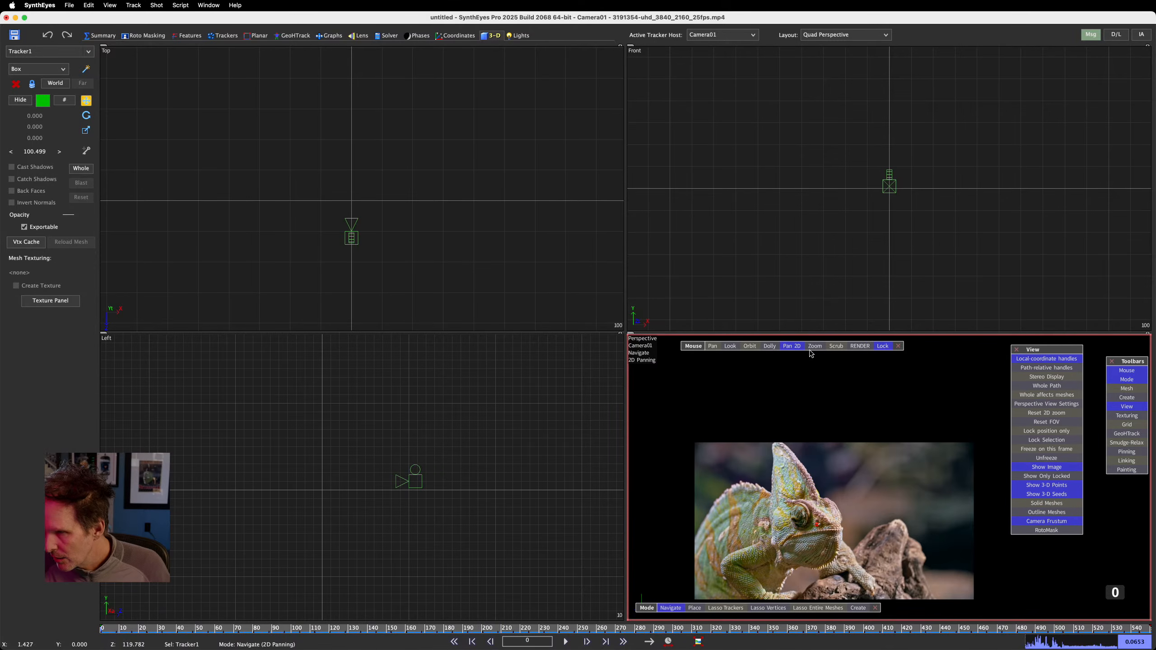
{"action": "left_click", "coordinate": [792, 346]}
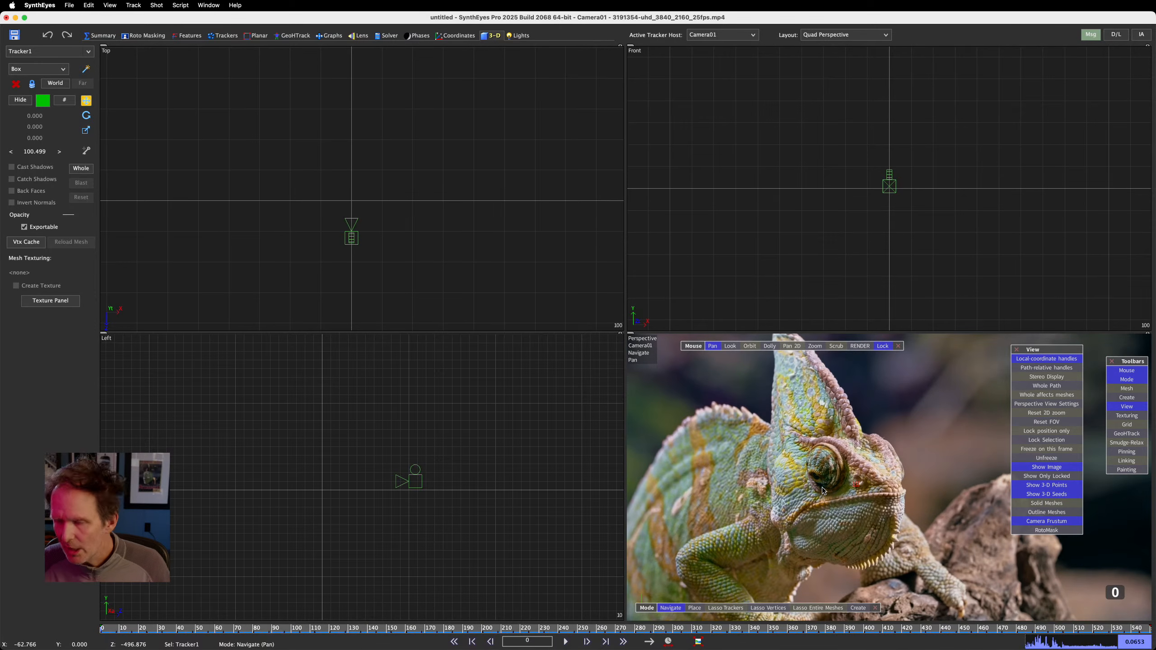
Step: Place a Head-High mesh in the Top view and delete it again
{"action": "left_click", "coordinate": [51, 74]}
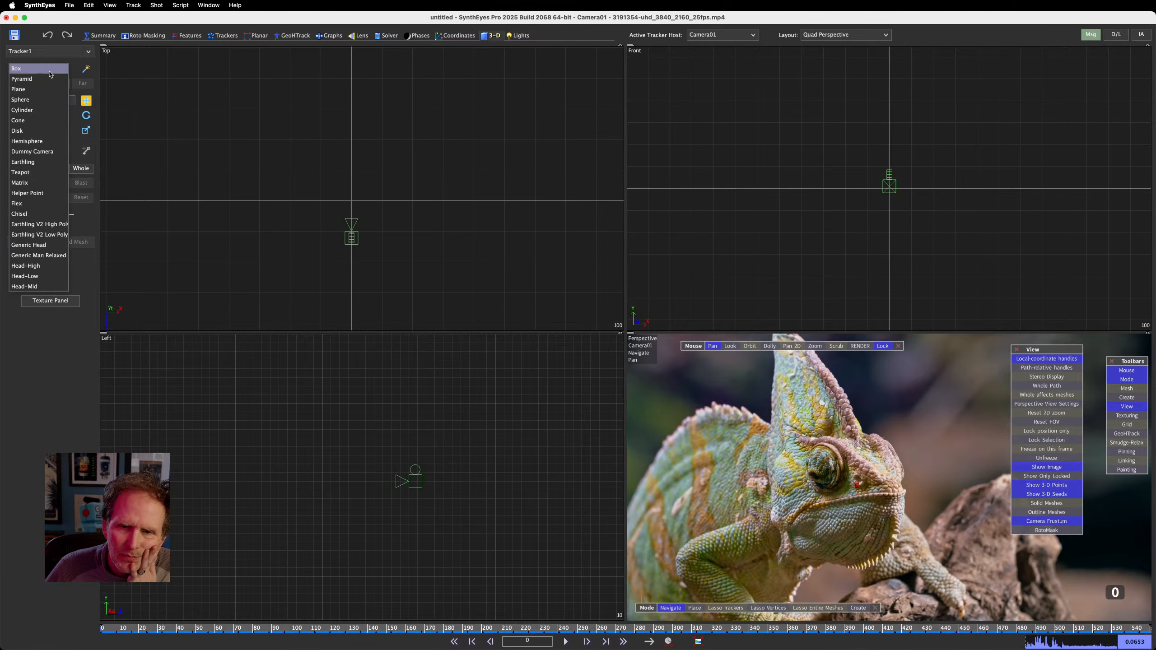
{"action": "left_click", "coordinate": [26, 265]}
{"action": "left_click_drag", "start_coordinate": [327, 169], "coordinate": [294, 166]}
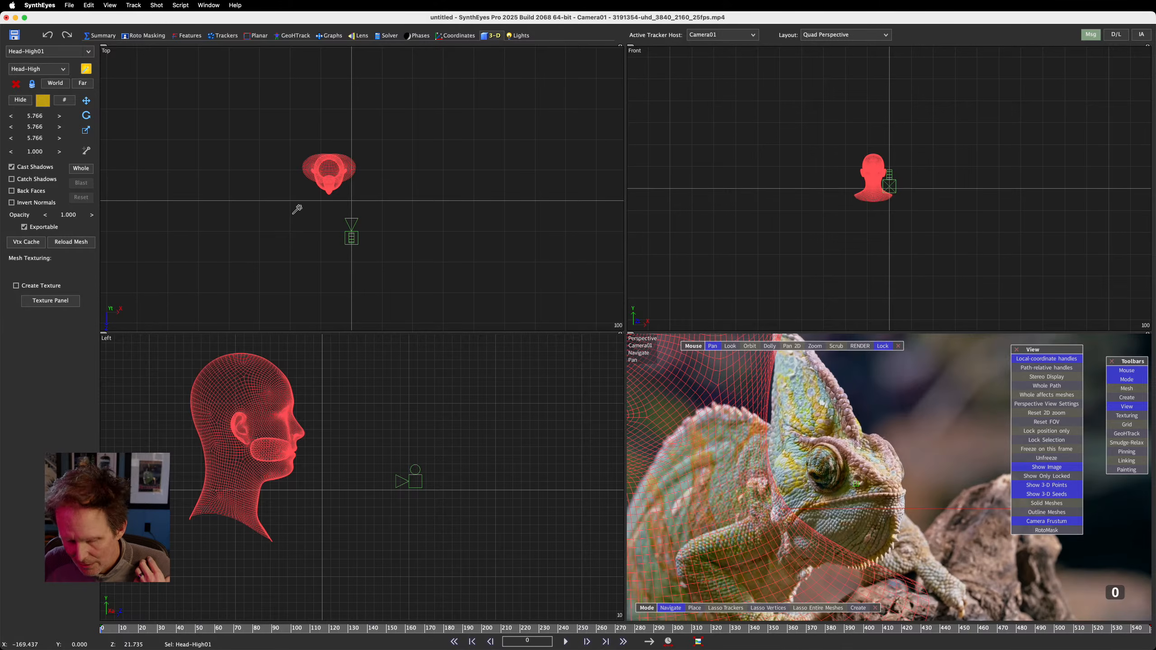
{"action": "key", "text": "Delete"}
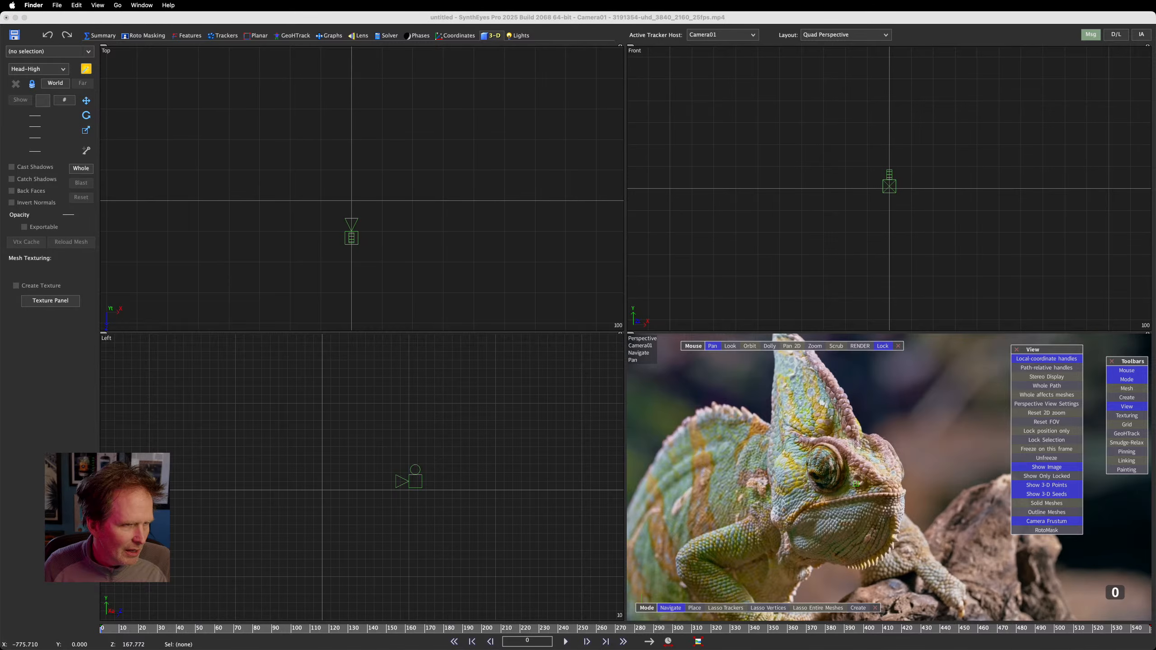
{"action": "mouse_move", "coordinate": [661, 256]}
{"action": "left_mouse_down"}
{"action": "mouse_move", "coordinate": [697, 252]}
{"action": "mouse_move", "coordinate": [650, 252]}
{"action": "left_mouse_up"}
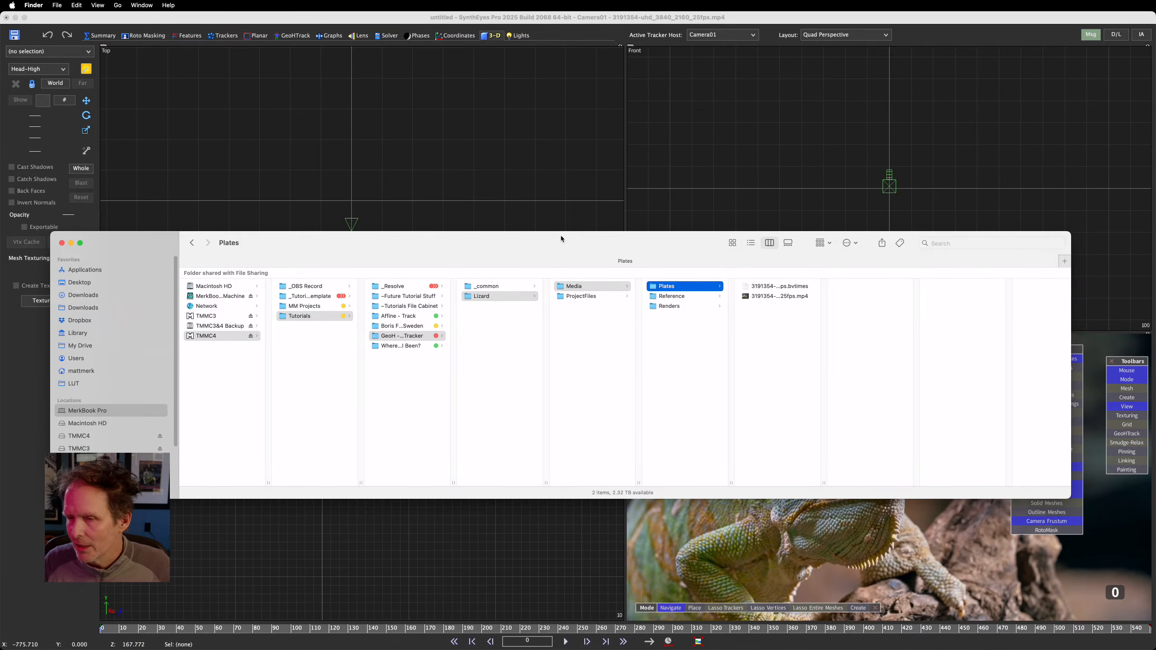
{"action": "key", "text": "super+w"}
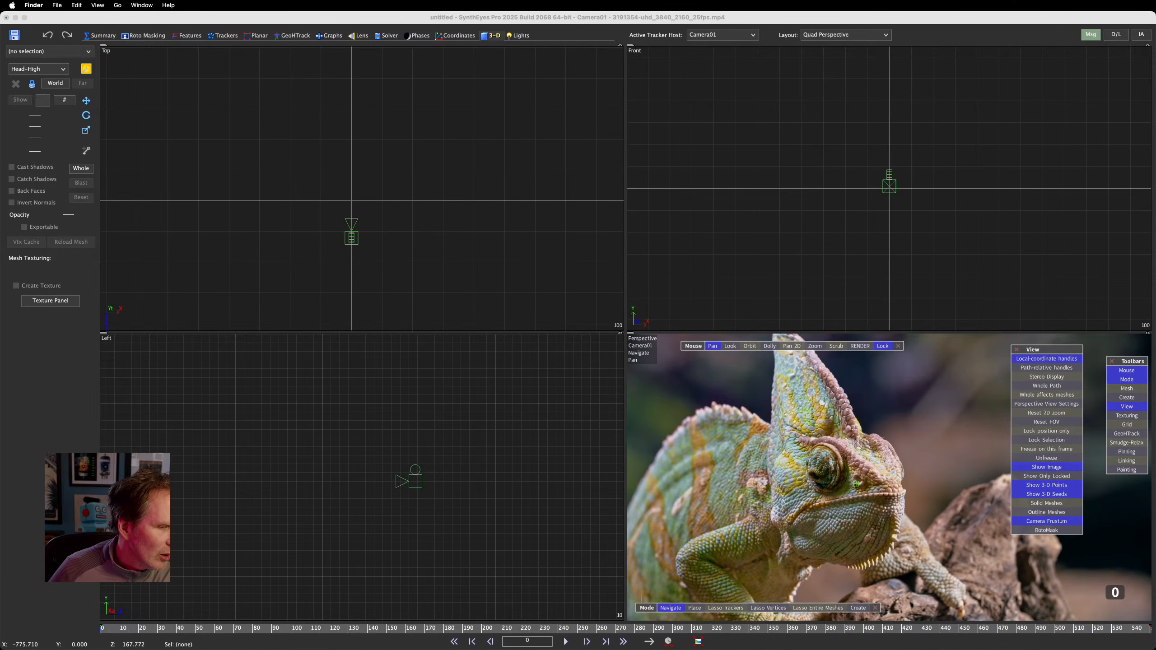
Step: Place a Generic Man Relaxed mesh in the Top view, inspect it from the side, and delete it
{"action": "left_click", "coordinate": [46, 71]}
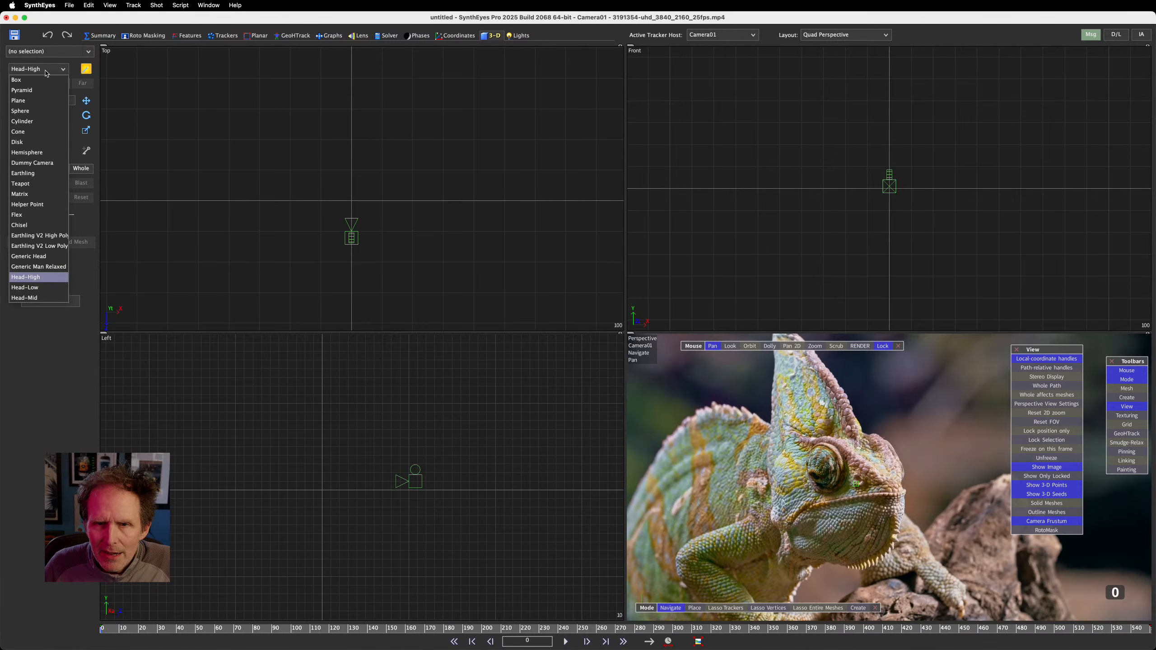
{"action": "left_click", "coordinate": [31, 269]}
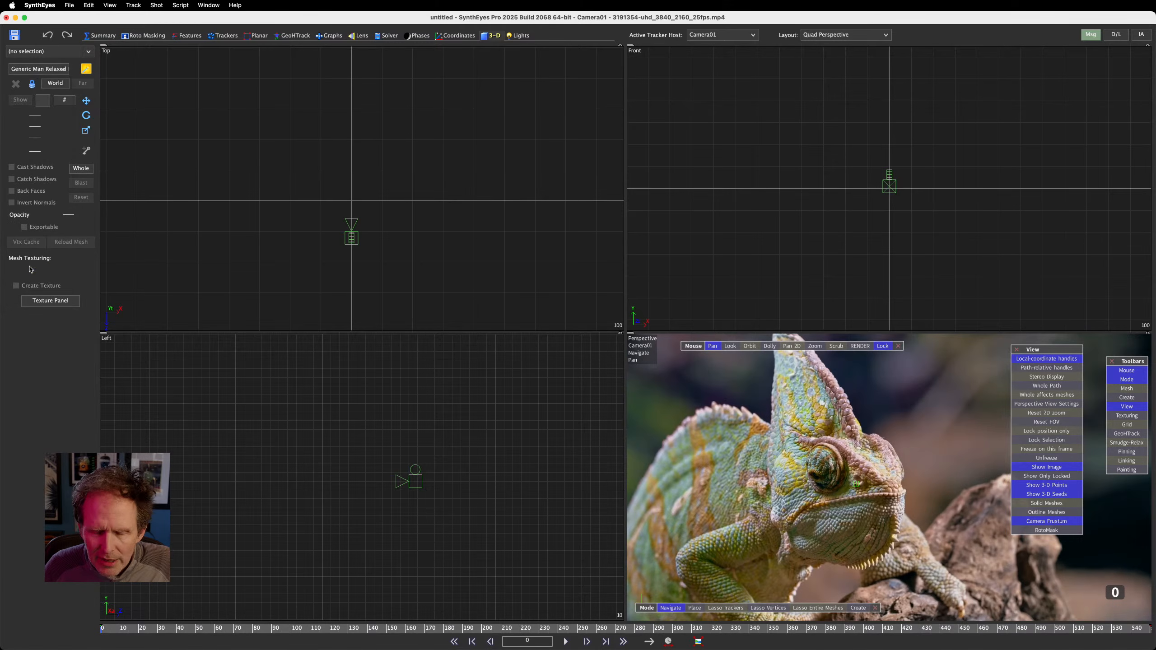
{"action": "left_click", "coordinate": [208, 195]}
{"action": "left_click_drag", "start_coordinate": [258, 230], "coordinate": [273, 244]}
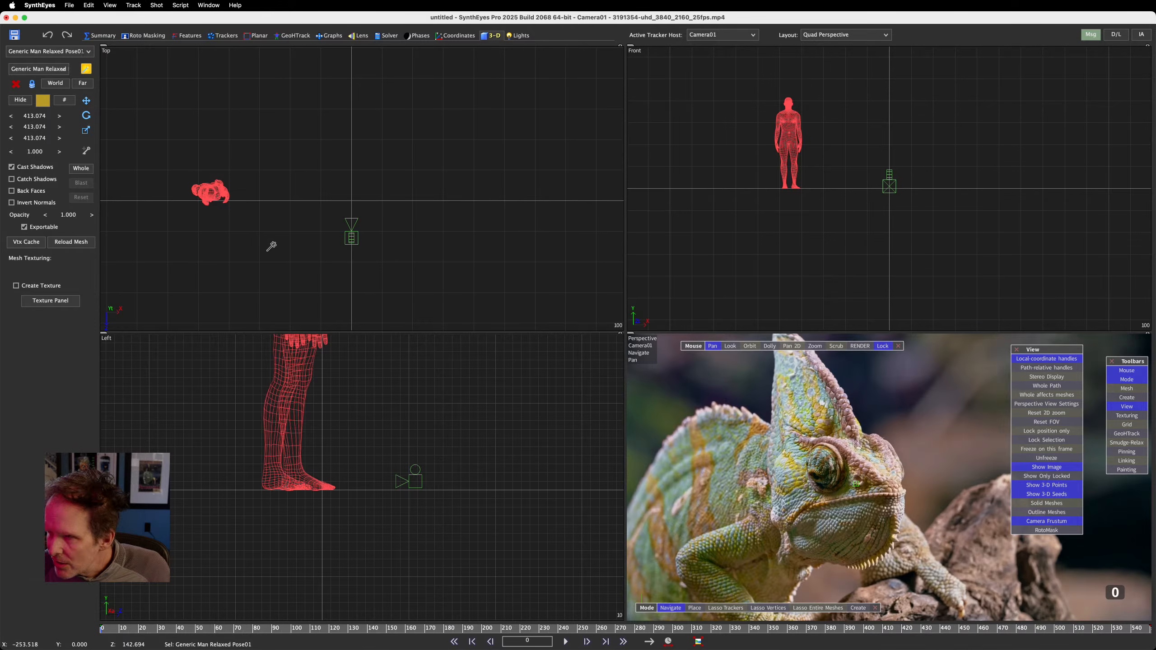
{"action": "middle_click_drag", "start_coordinate": [348, 413], "coordinate": [300, 510]}
{"action": "scroll", "coordinate": [299, 438], "scroll_direction": "down", "scroll_amount": 2}
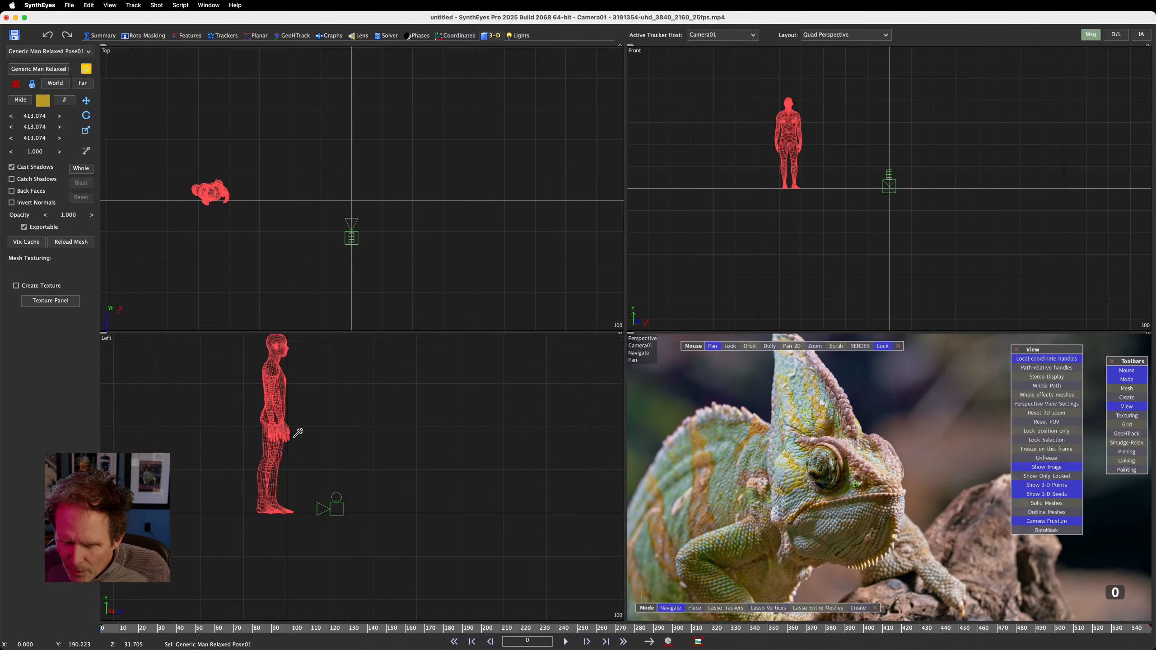
{"action": "scroll", "coordinate": [296, 392], "scroll_direction": "up", "scroll_amount": 1}
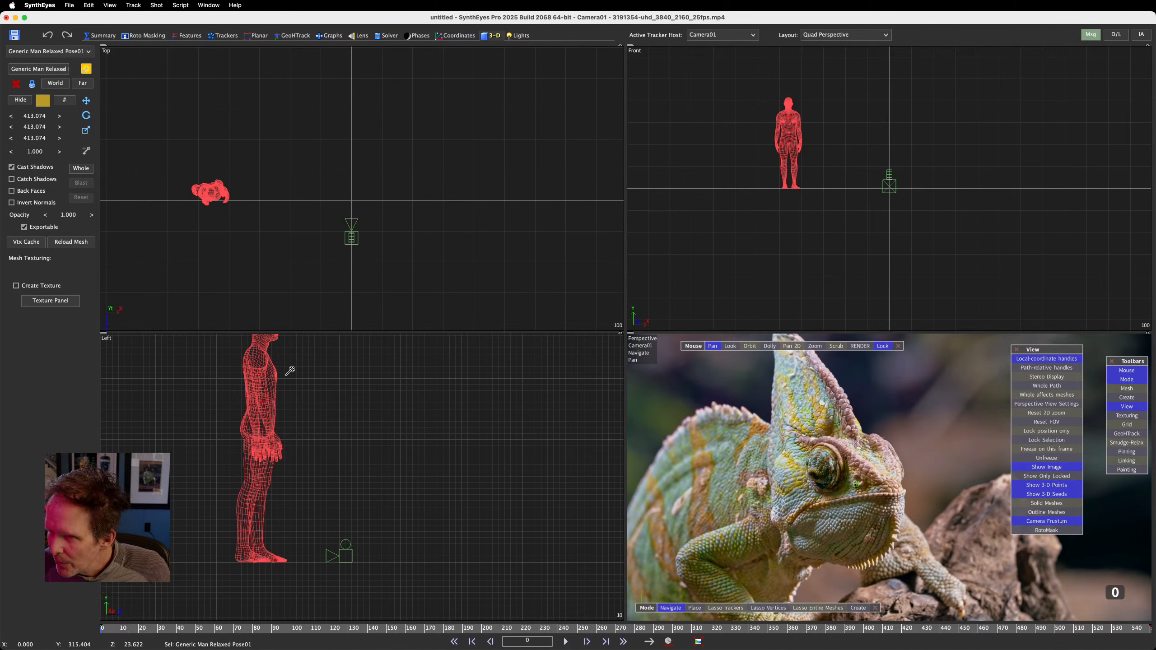
{"action": "key", "text": "Delete"}
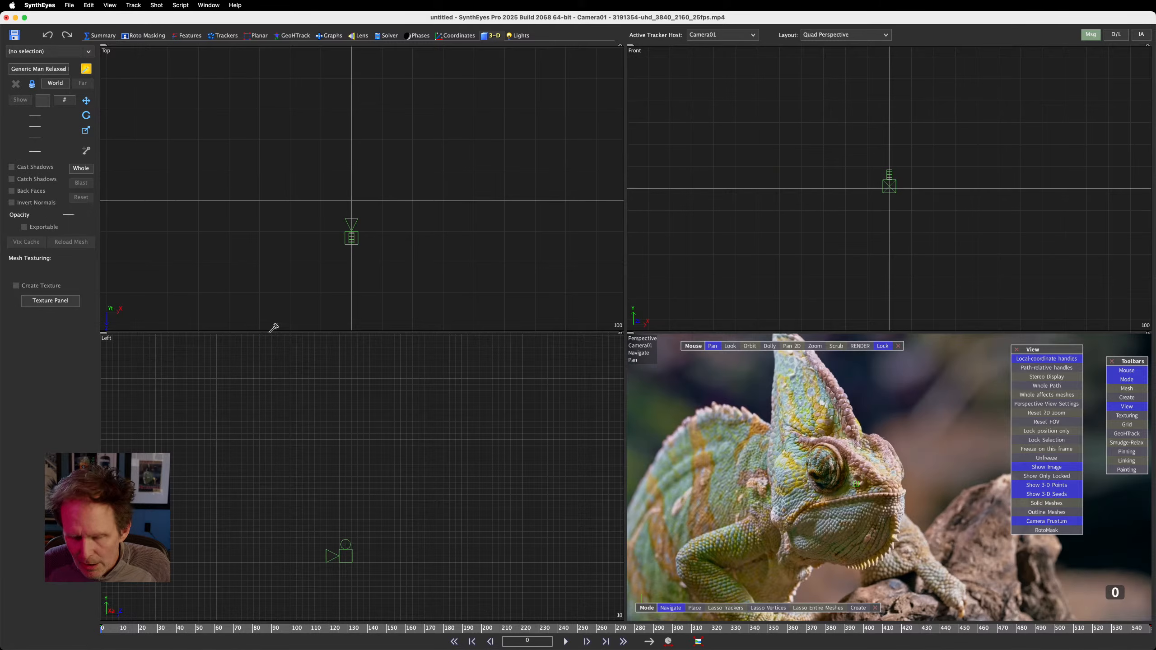
Step: Create a Teapot mesh at a scale of about 26 in the Top view, in front of the camera
{"action": "left_click", "coordinate": [48, 70]}
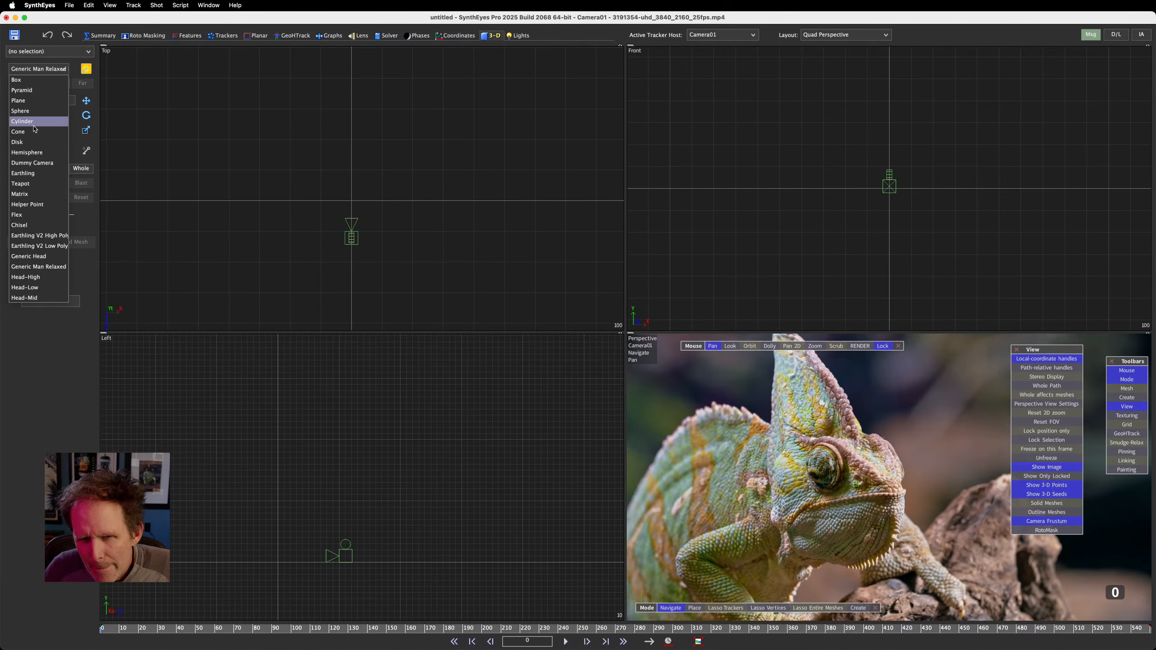
{"action": "left_click", "coordinate": [45, 186]}
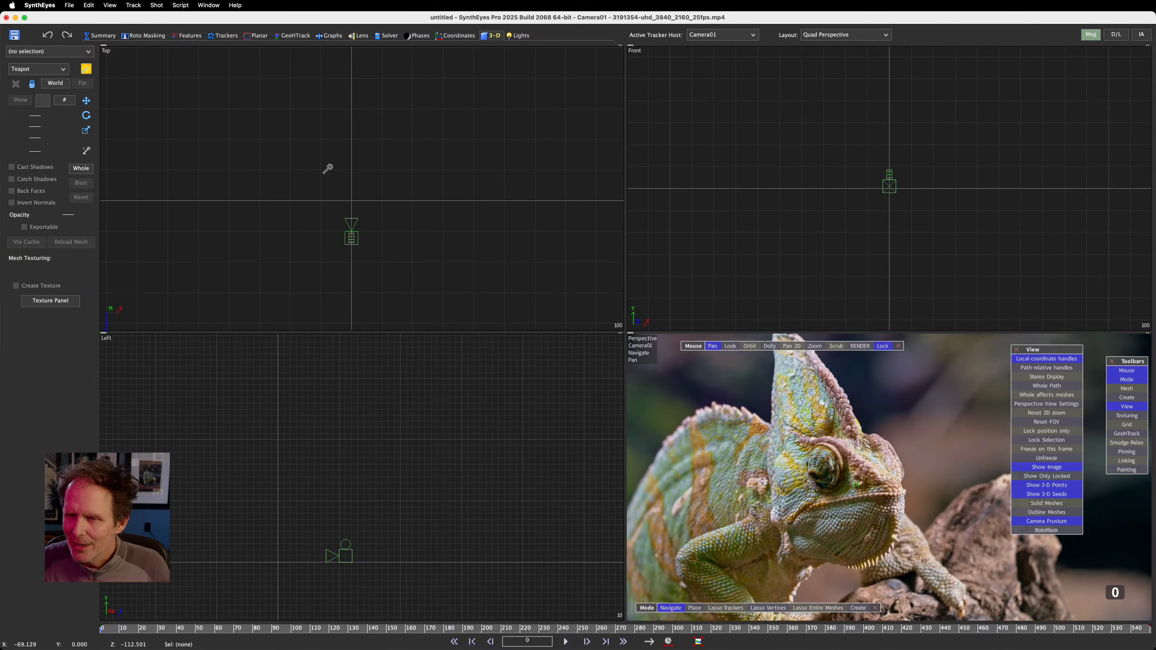
{"action": "left_click", "coordinate": [344, 86]}
{"action": "left_click_drag", "start_coordinate": [343, 87], "coordinate": [351, 93]}
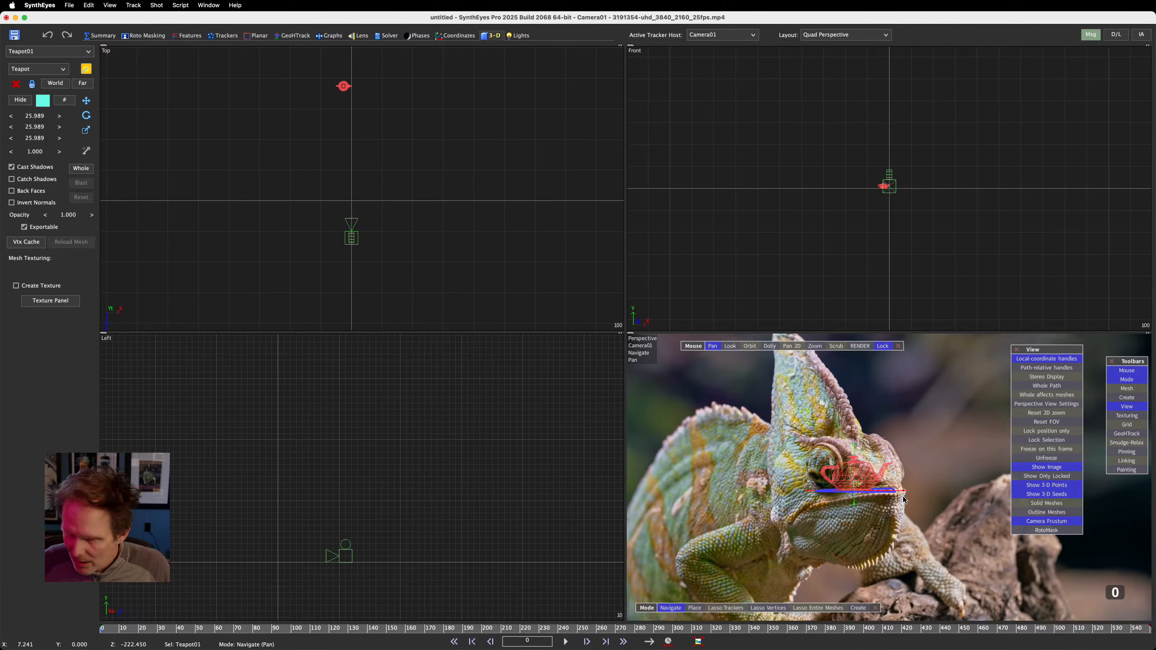
Step: Nudge the teapot mesh slightly lower over the chameleon's snout in the perspective view, and select the tracker near the nostril
{"action": "scroll", "coordinate": [894, 474], "scroll_direction": "up", "scroll_amount": 5}
{"action": "scroll", "coordinate": [903, 450], "scroll_direction": "up", "scroll_amount": 5}
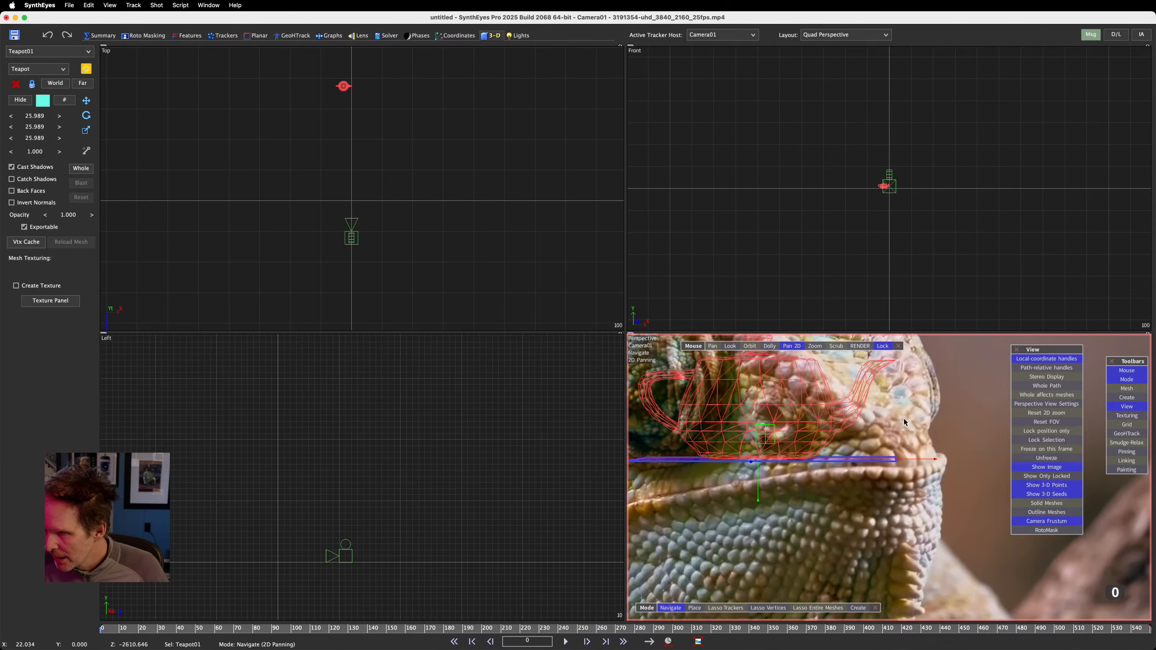
{"action": "middle_click_drag", "start_coordinate": [750, 392], "coordinate": [826, 449]}
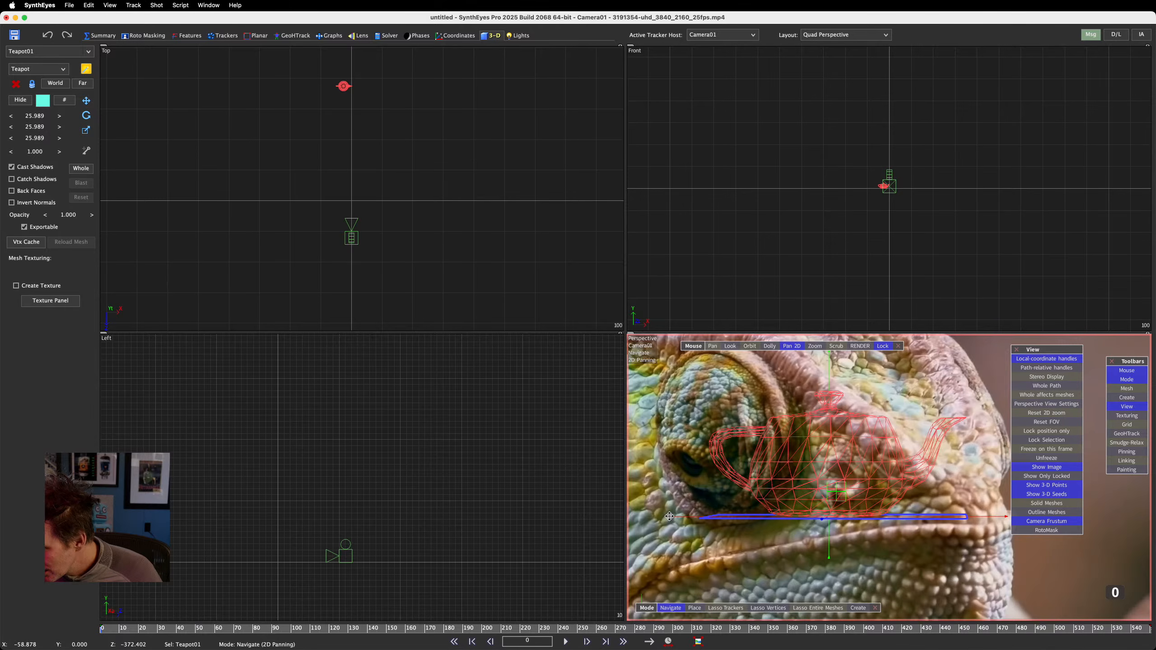
{"action": "mouse_move", "coordinate": [670, 517]}
{"action": "left_mouse_down"}
{"action": "mouse_move", "coordinate": [512, 503]}
{"action": "mouse_move", "coordinate": [677, 521]}
{"action": "left_mouse_up"}
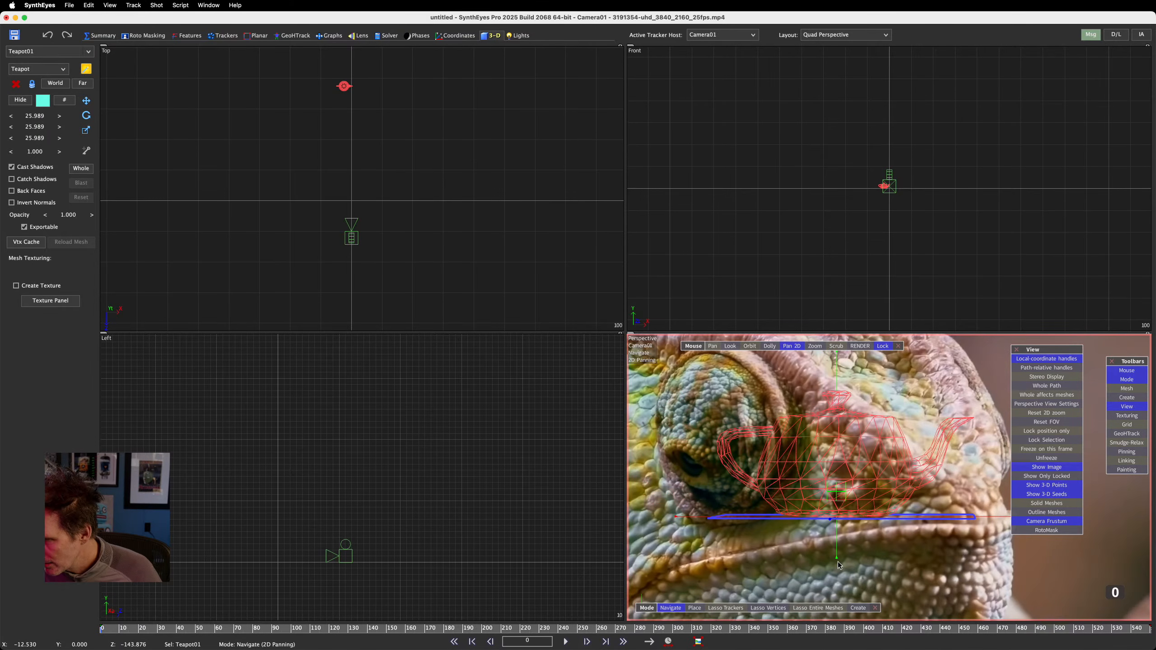
{"action": "left_click_drag", "start_coordinate": [838, 562], "coordinate": [840, 584]}
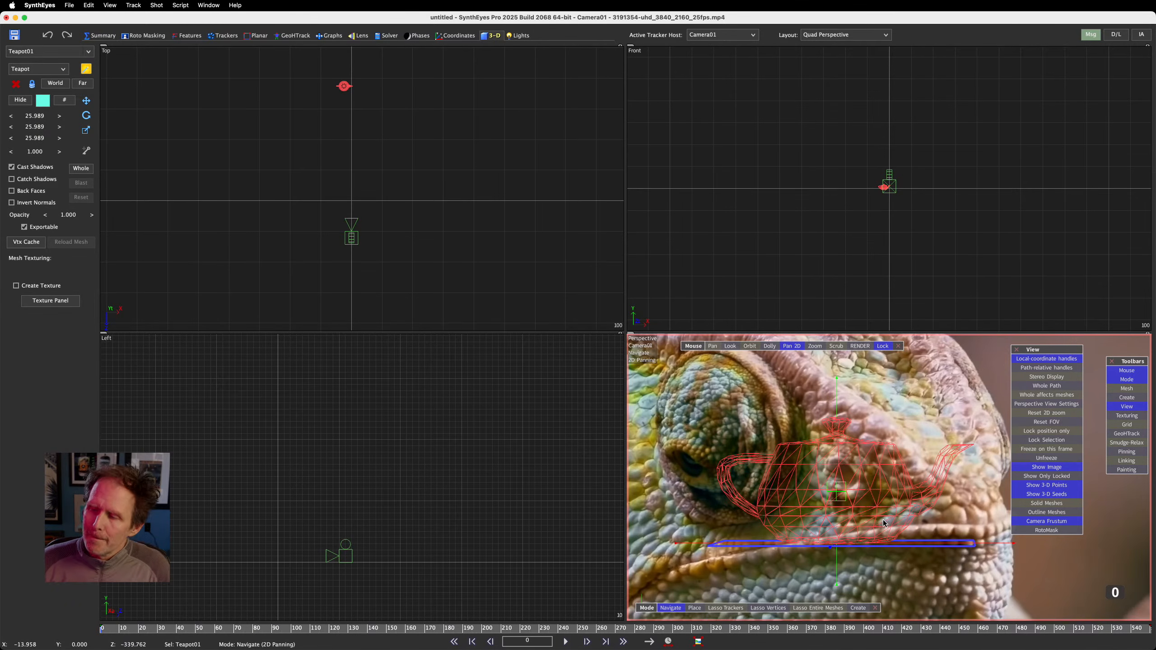
{"action": "left_click", "coordinate": [842, 504]}
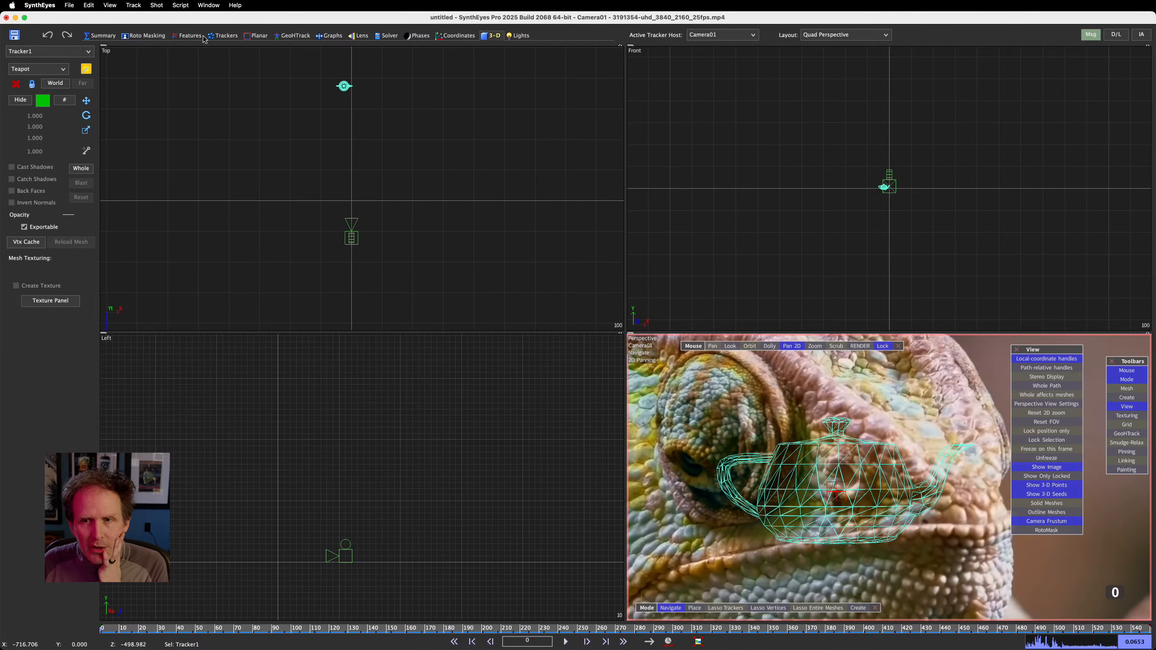
Step: In the GeoHTrack room, show the GeoH toolbar and use GeoH Create on the teapot mesh to make a geometric hierarchy object
{"action": "left_click", "coordinate": [296, 36]}
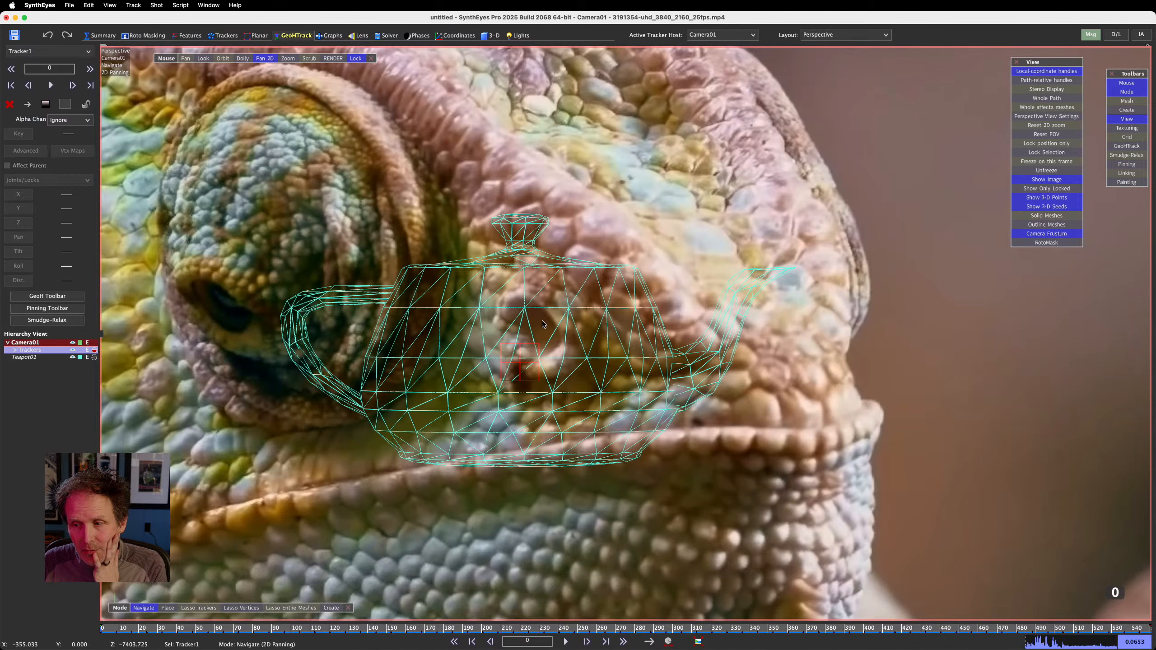
{"action": "scroll", "coordinate": [542, 320], "scroll_direction": "down", "scroll_amount": 3}
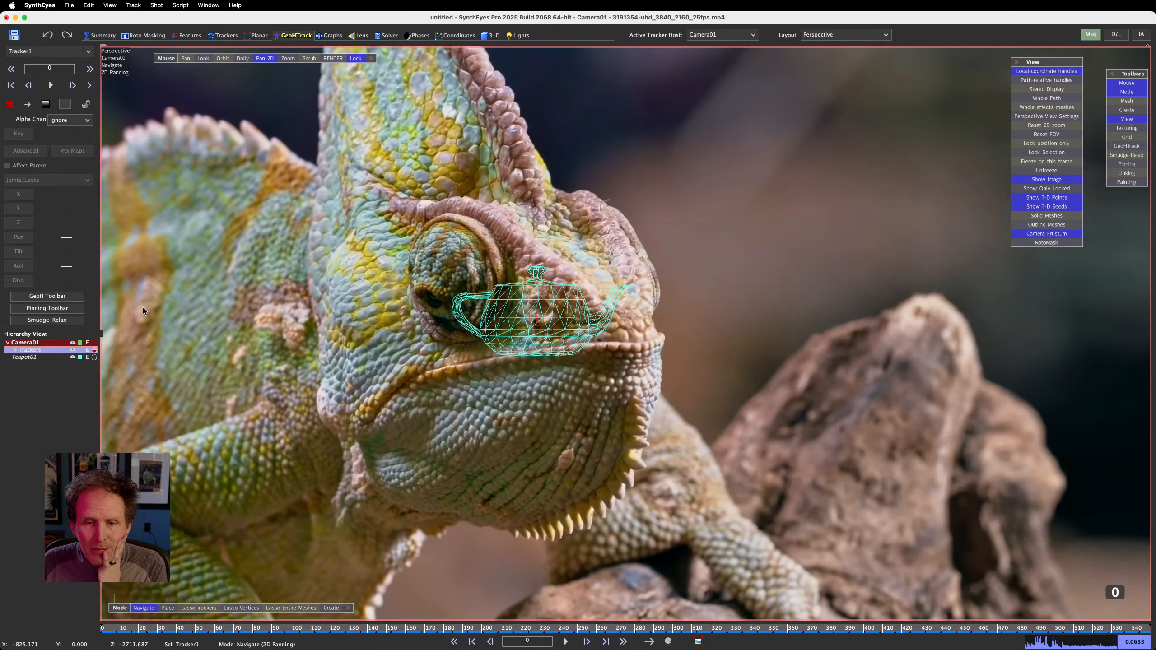
{"action": "left_click", "coordinate": [47, 296]}
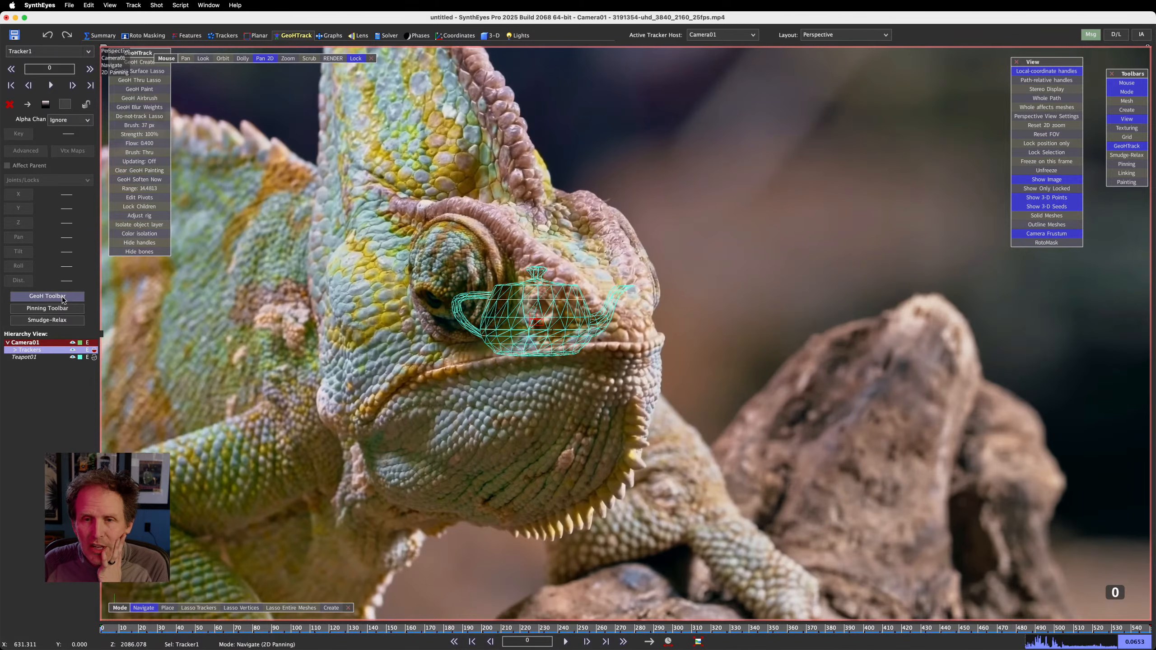
{"action": "left_click_drag", "start_coordinate": [146, 52], "coordinate": [146, 112]}
{"action": "left_click", "coordinate": [141, 121]}
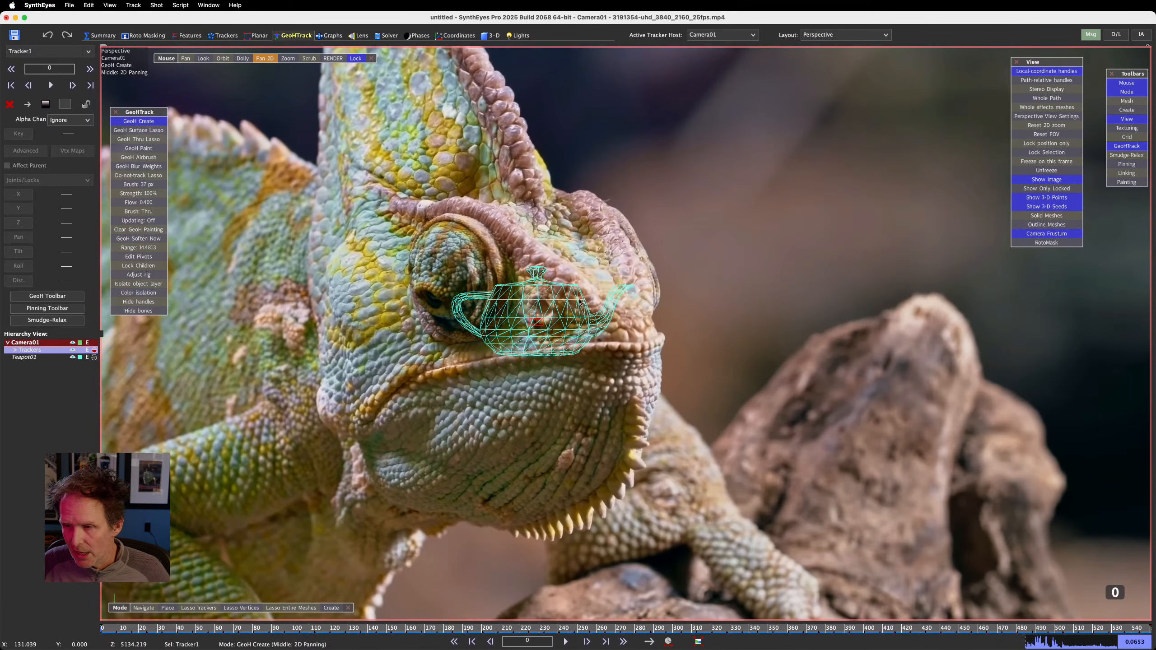
{"action": "left_click", "coordinate": [541, 301]}
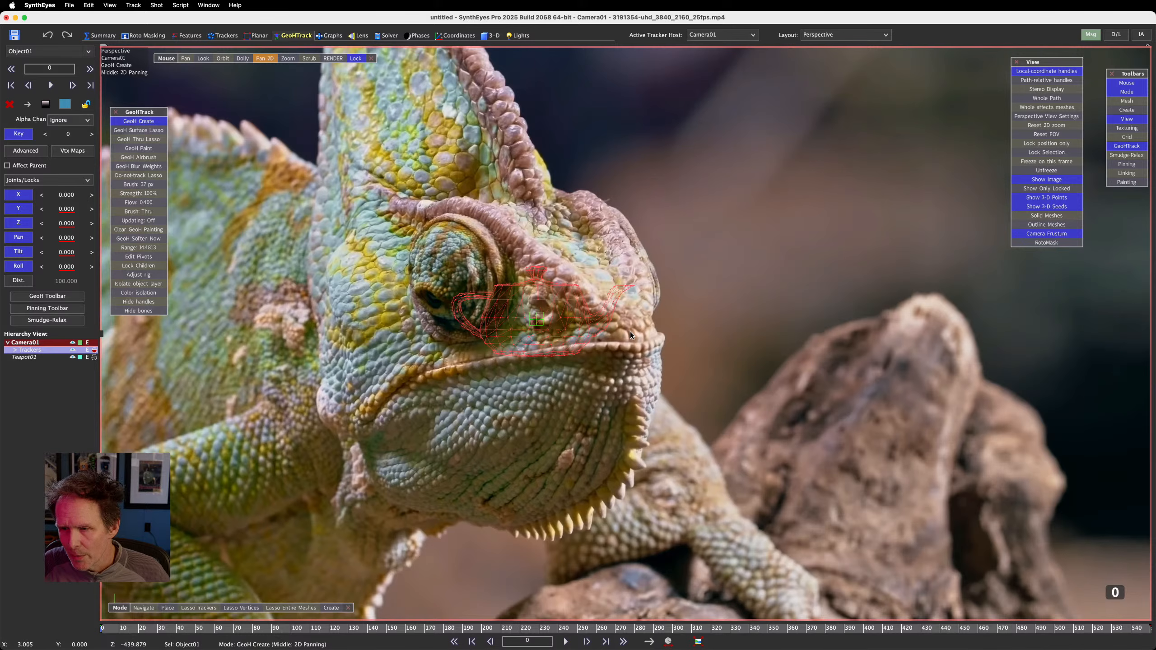
Step: Inspect the new object's position within the teapot mesh in the 3-D room's Top, Left and Front views
{"action": "left_click", "coordinate": [492, 36]}
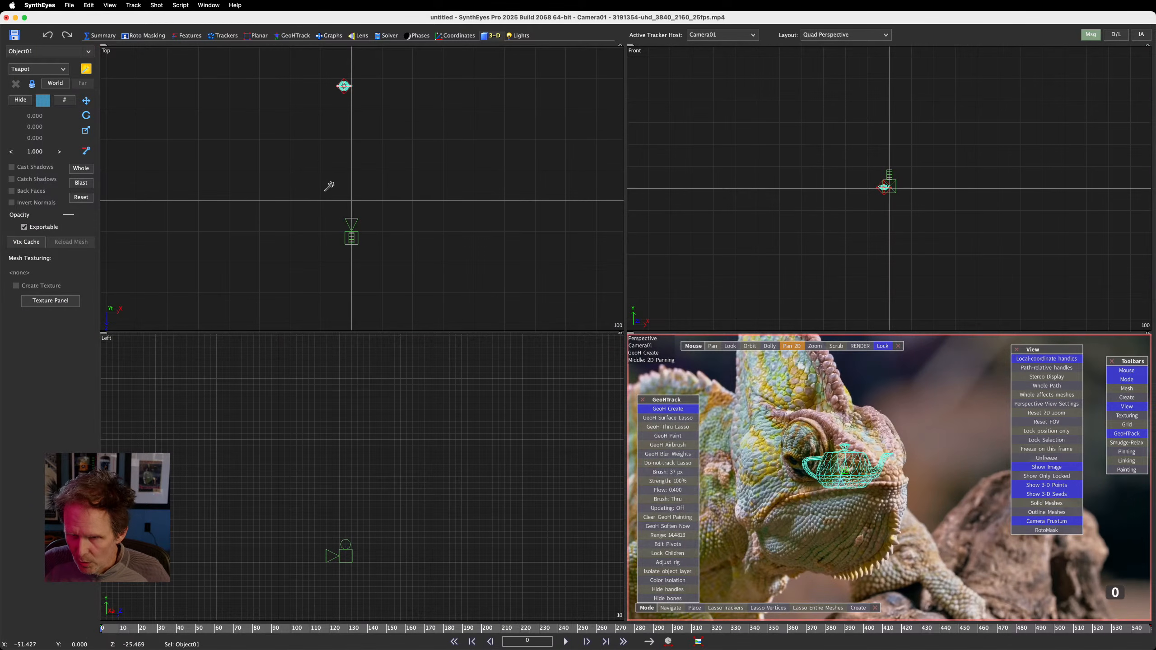
{"action": "scroll", "coordinate": [341, 93], "scroll_direction": "up", "scroll_amount": 5}
{"action": "scroll", "coordinate": [348, 567], "scroll_direction": "up", "scroll_amount": 5}
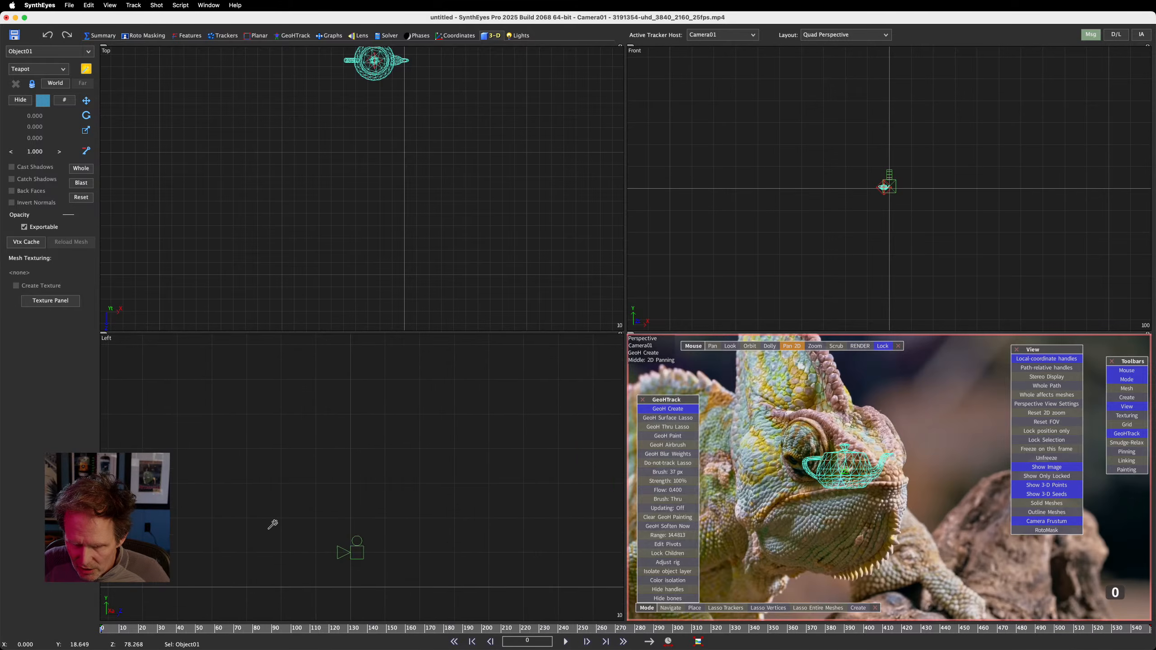
{"action": "middle_click_drag", "start_coordinate": [271, 524], "coordinate": [504, 428]}
{"action": "scroll", "coordinate": [503, 427], "scroll_direction": "down", "scroll_amount": 5}
{"action": "scroll", "coordinate": [330, 454], "scroll_direction": "up", "scroll_amount": 3}
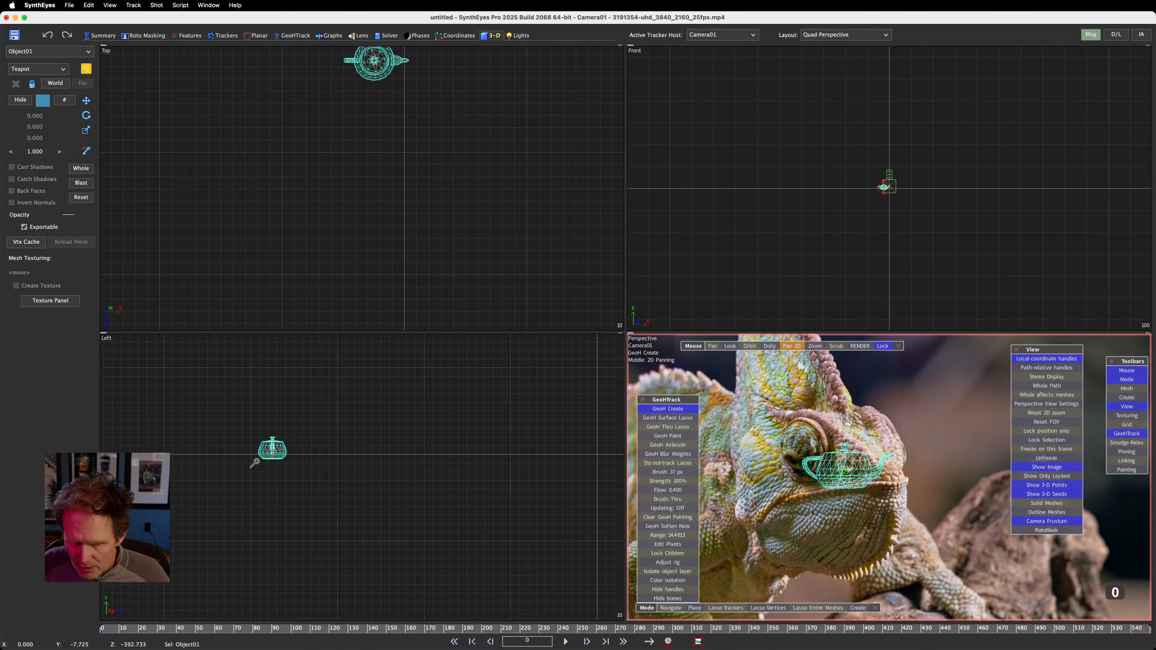
{"action": "scroll", "coordinate": [252, 465], "scroll_direction": "up", "scroll_amount": 2}
{"action": "scroll", "coordinate": [278, 448], "scroll_direction": "up", "scroll_amount": 2}
{"action": "scroll", "coordinate": [877, 191], "scroll_direction": "up", "scroll_amount": 5}
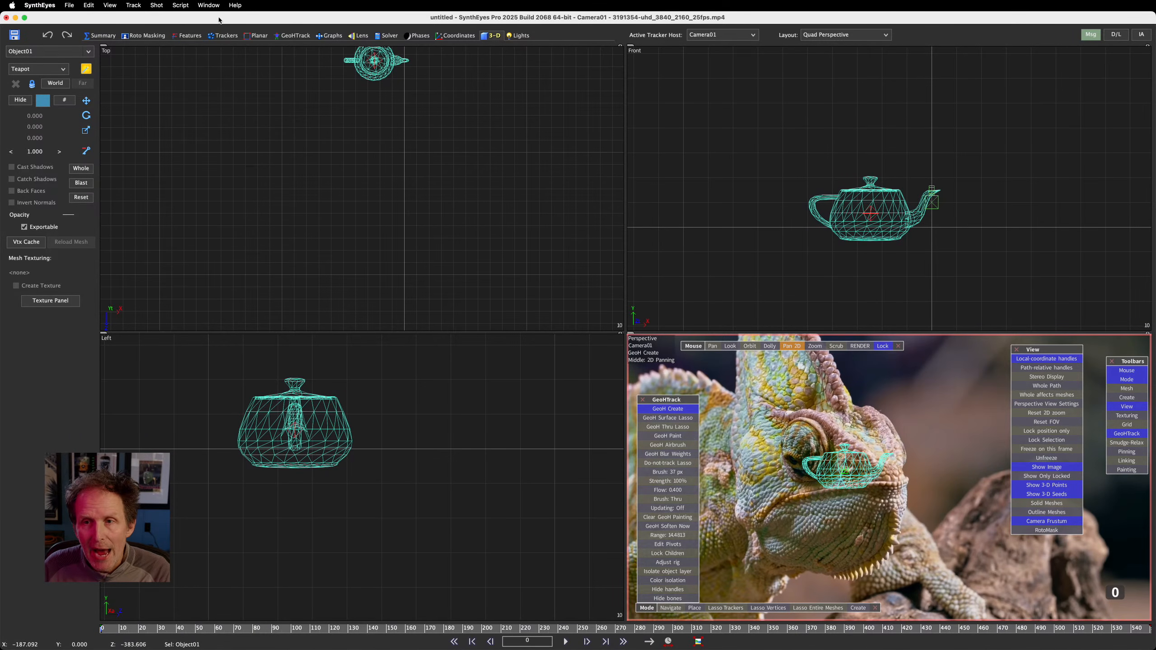
Step: Open a floating Hierarchy View in the GeoHTrack room, expand Camera01's Trackers group, and select tracker #1
{"action": "left_click", "coordinate": [304, 36]}
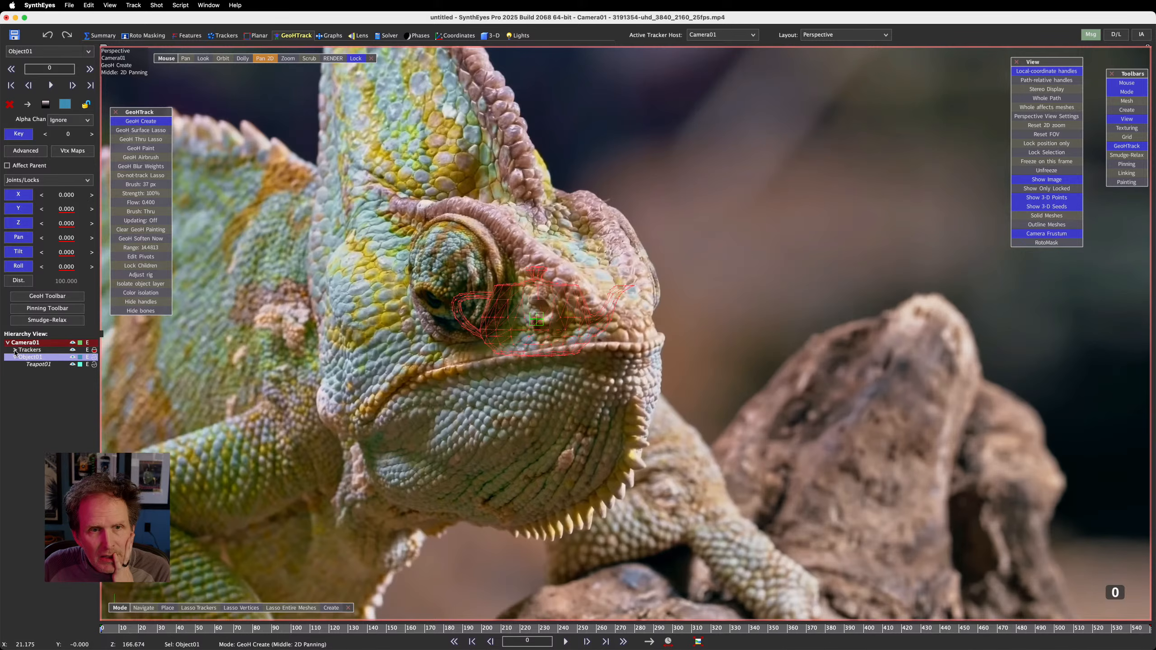
{"action": "left_click", "coordinate": [24, 390]}
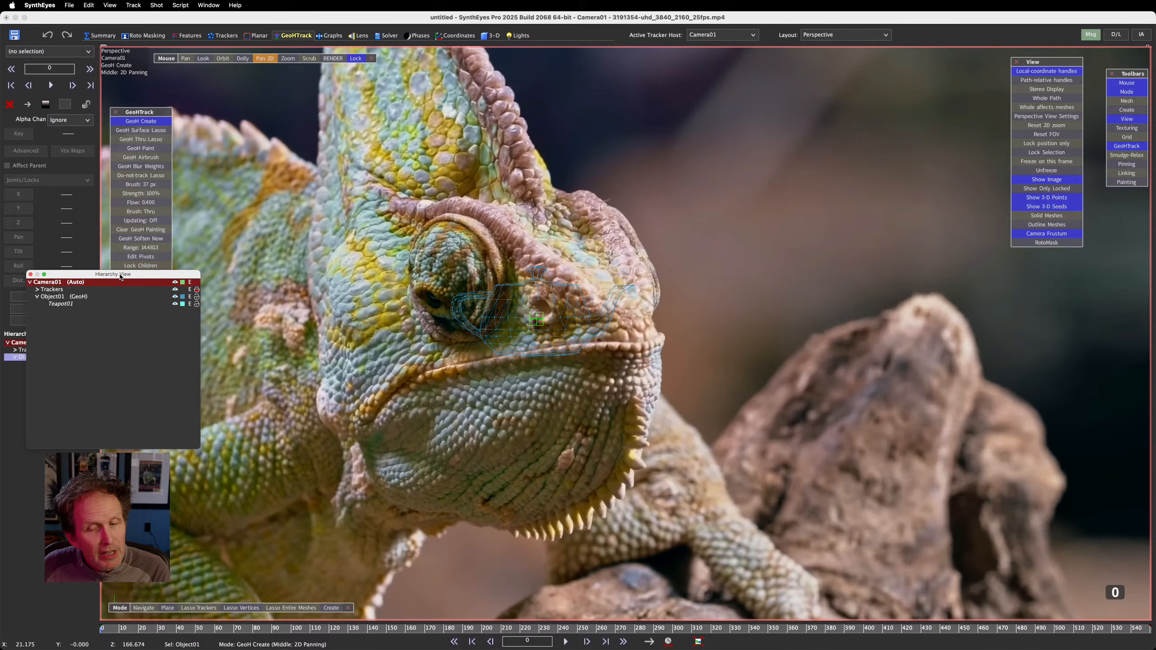
{"action": "left_click_drag", "start_coordinate": [114, 274], "coordinate": [221, 369]}
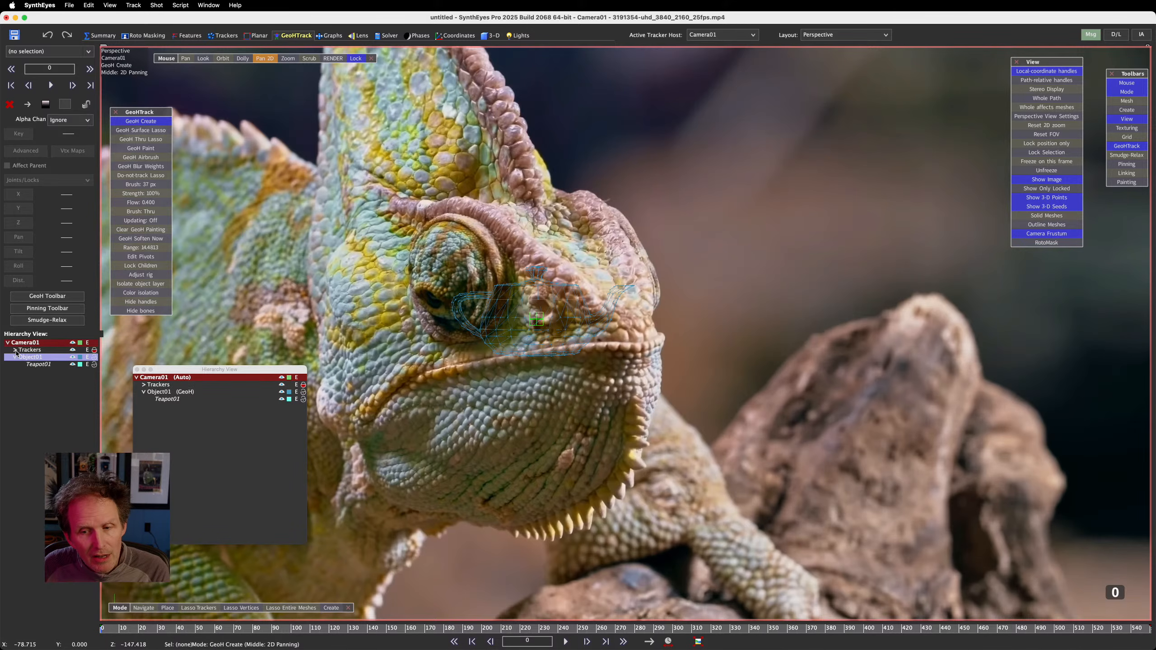
{"action": "left_click", "coordinate": [15, 350]}
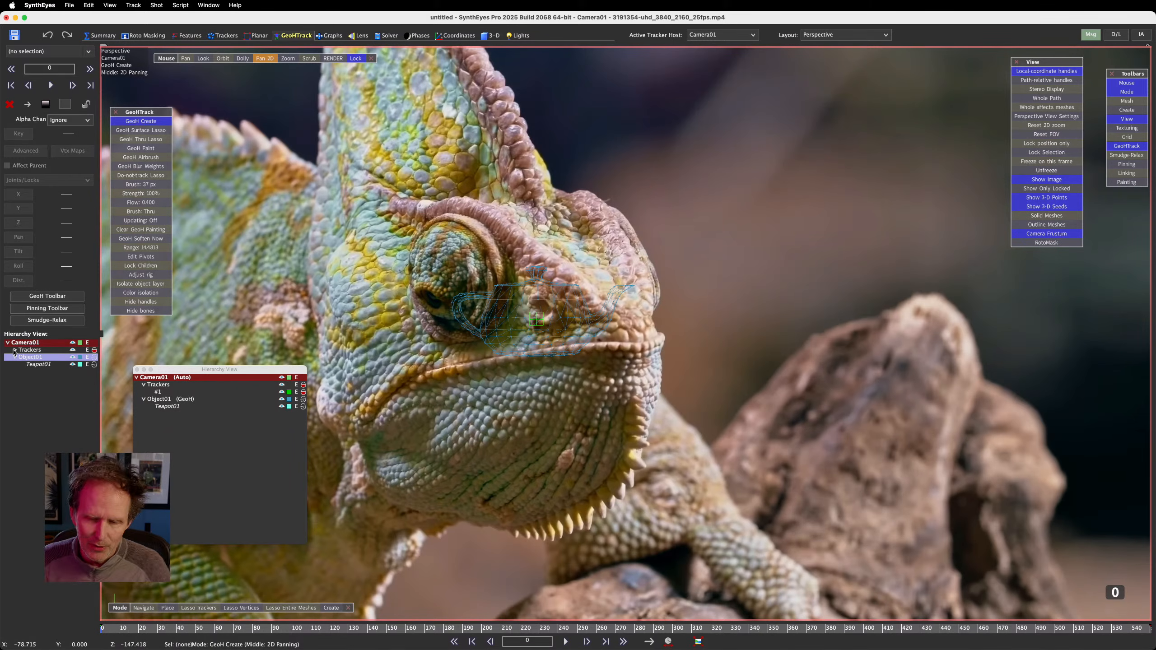
{"action": "left_click", "coordinate": [165, 391]}
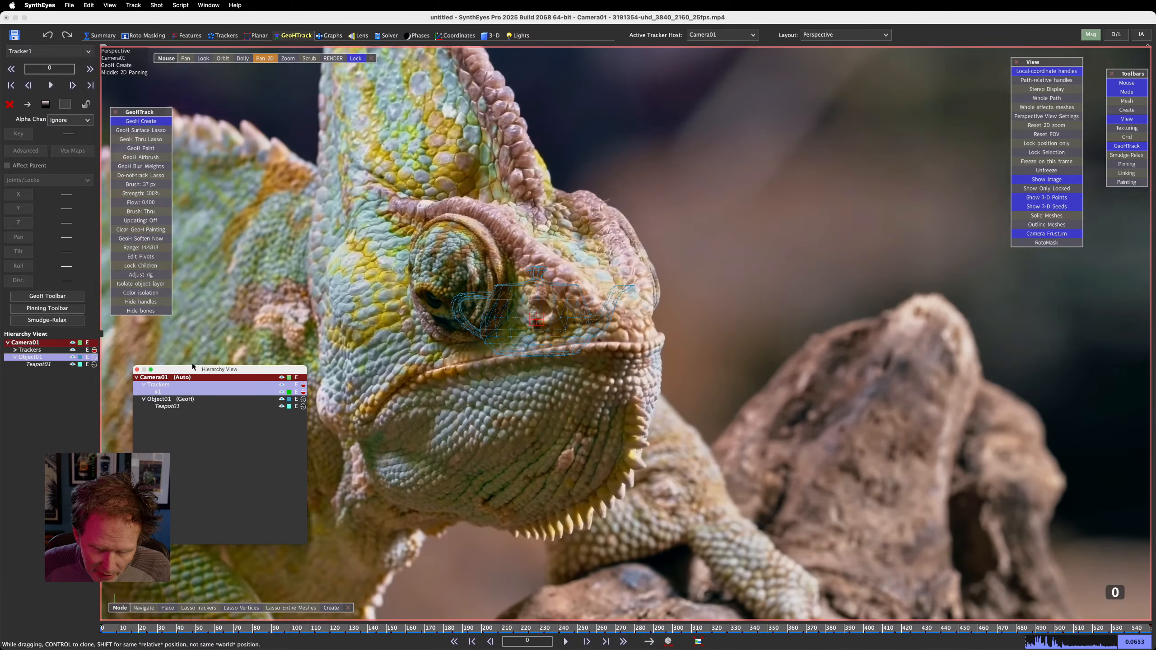
{"action": "left_click_drag", "start_coordinate": [193, 367], "coordinate": [95, 387]}
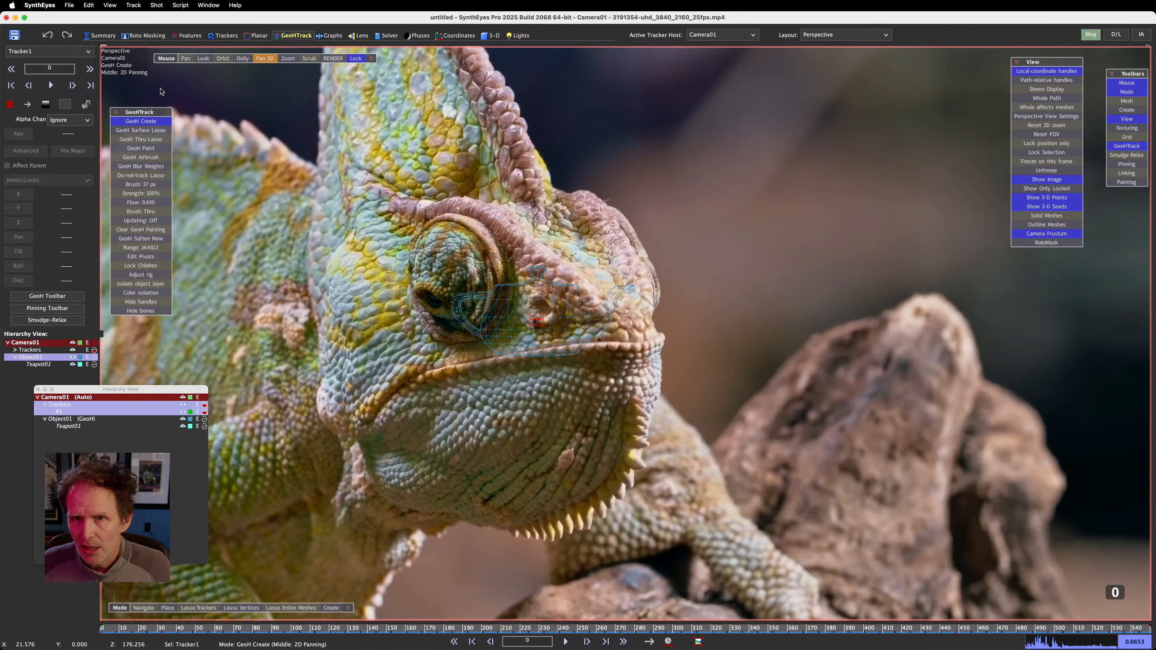
Step: Drop Tracker1 onto the teapot mesh and uncover its seed coordinates in the Trackers room by getting the floating Hierarchy View out of the way
{"action": "left_click", "coordinate": [133, 5]}
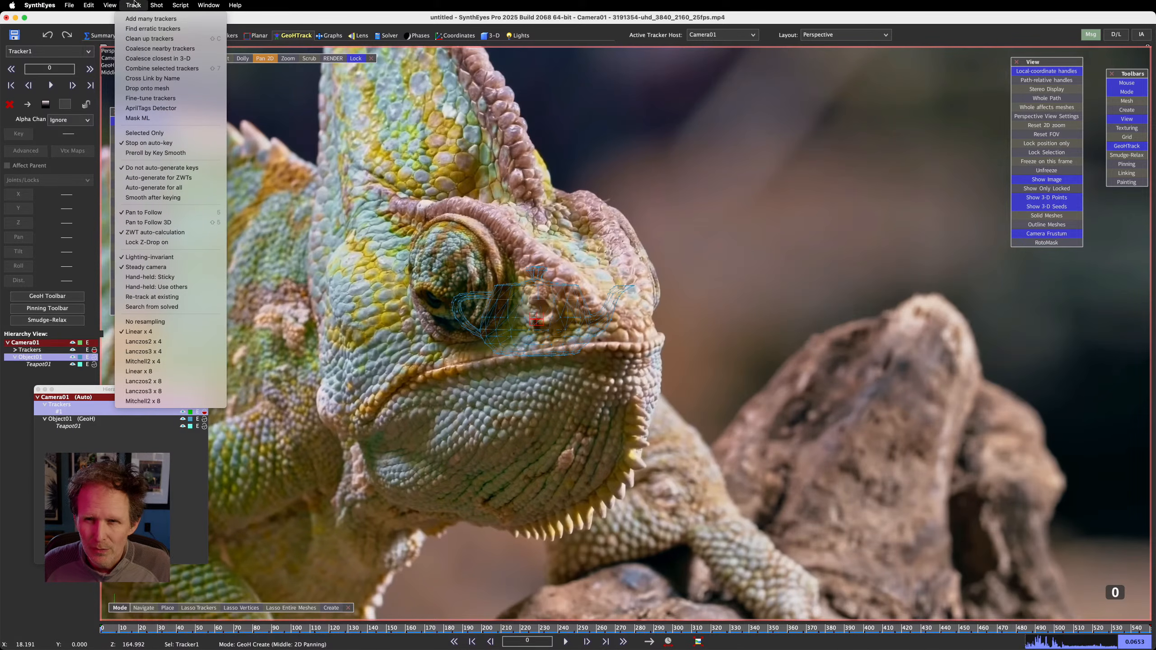
{"action": "left_click", "coordinate": [148, 88]}
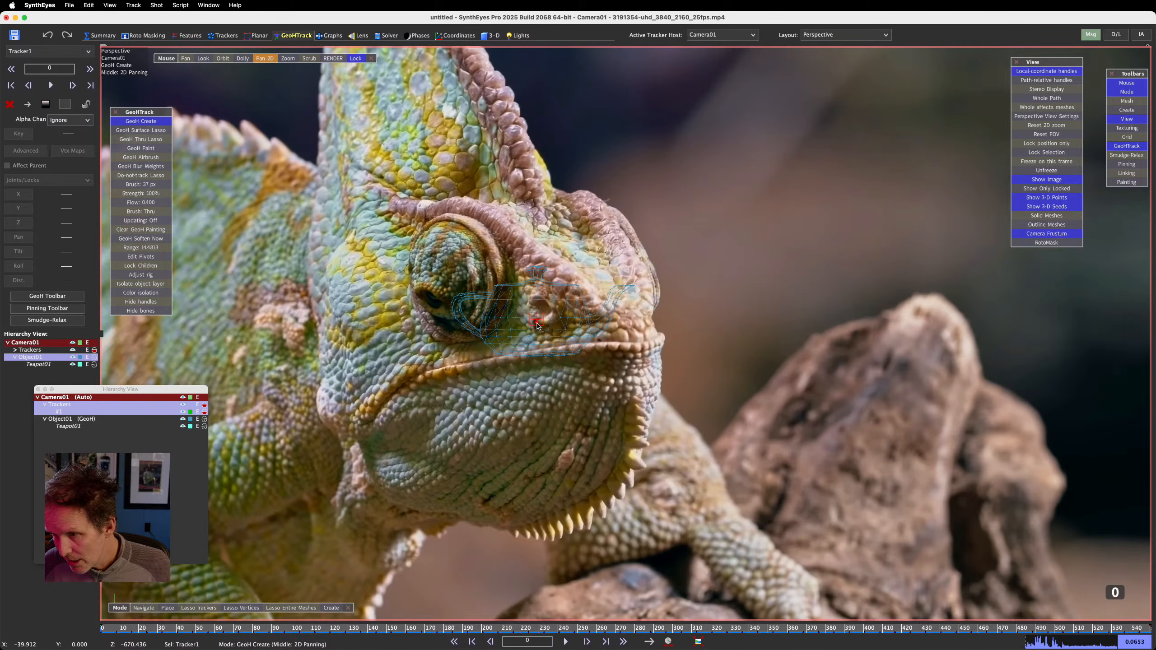
{"action": "mouse_move", "coordinate": [538, 325]}
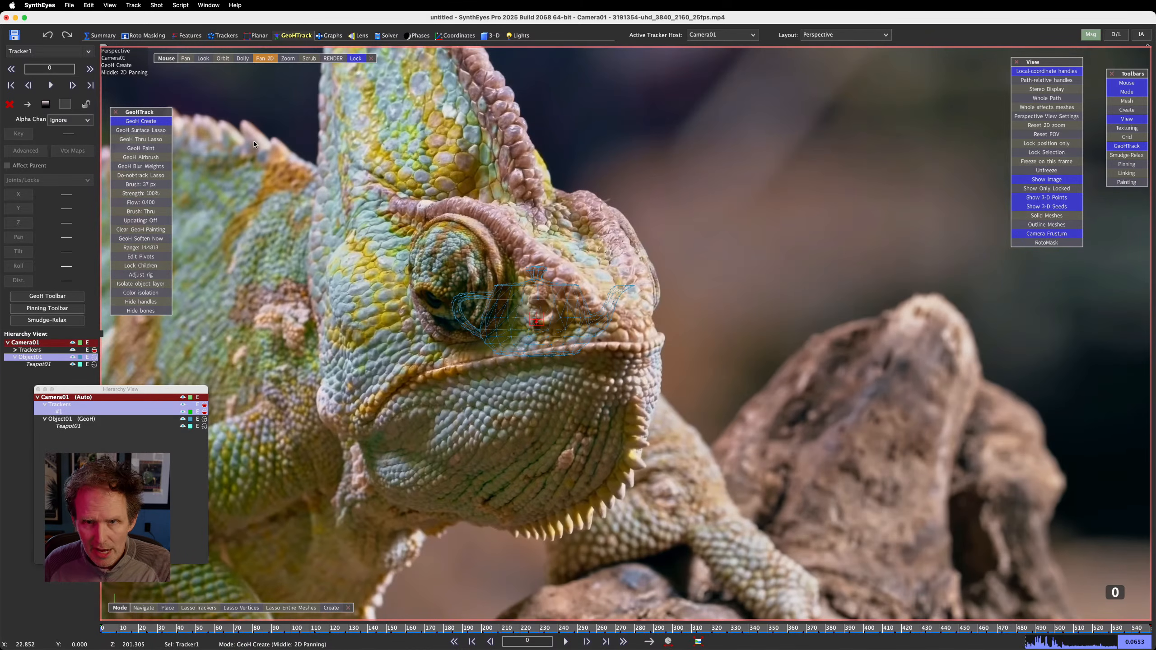
{"action": "left_click", "coordinate": [223, 36]}
{"action": "left_click", "coordinate": [134, 392]}
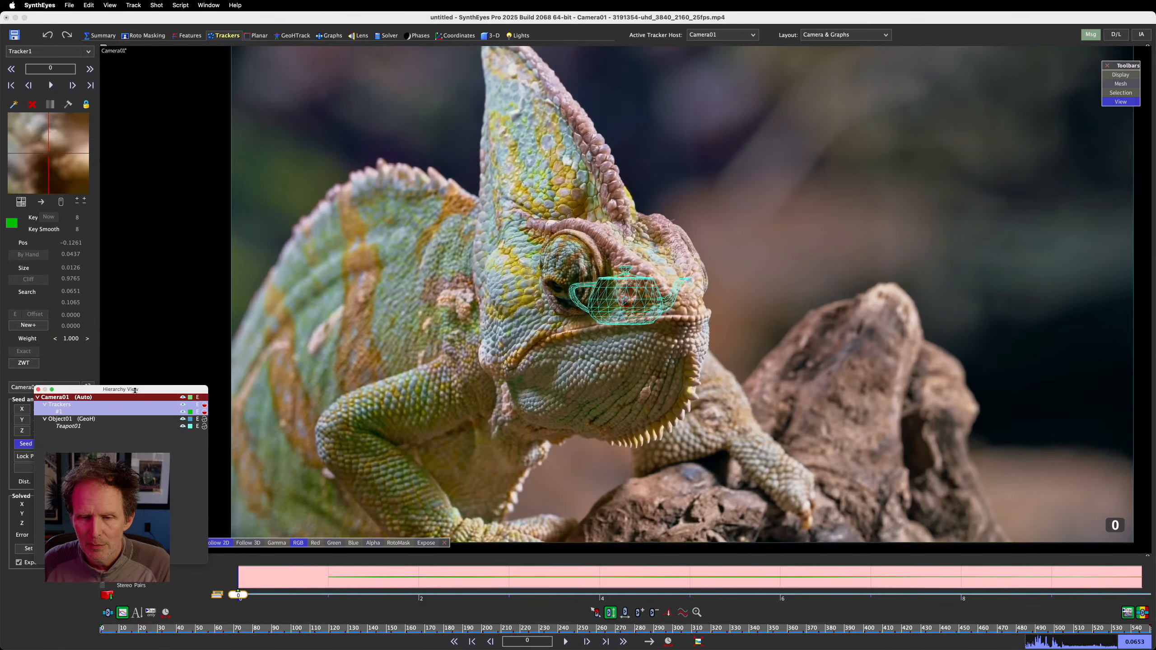
{"action": "left_click_drag", "start_coordinate": [135, 391], "coordinate": [0, 391]}
{"action": "left_click", "coordinate": [105, 404]}
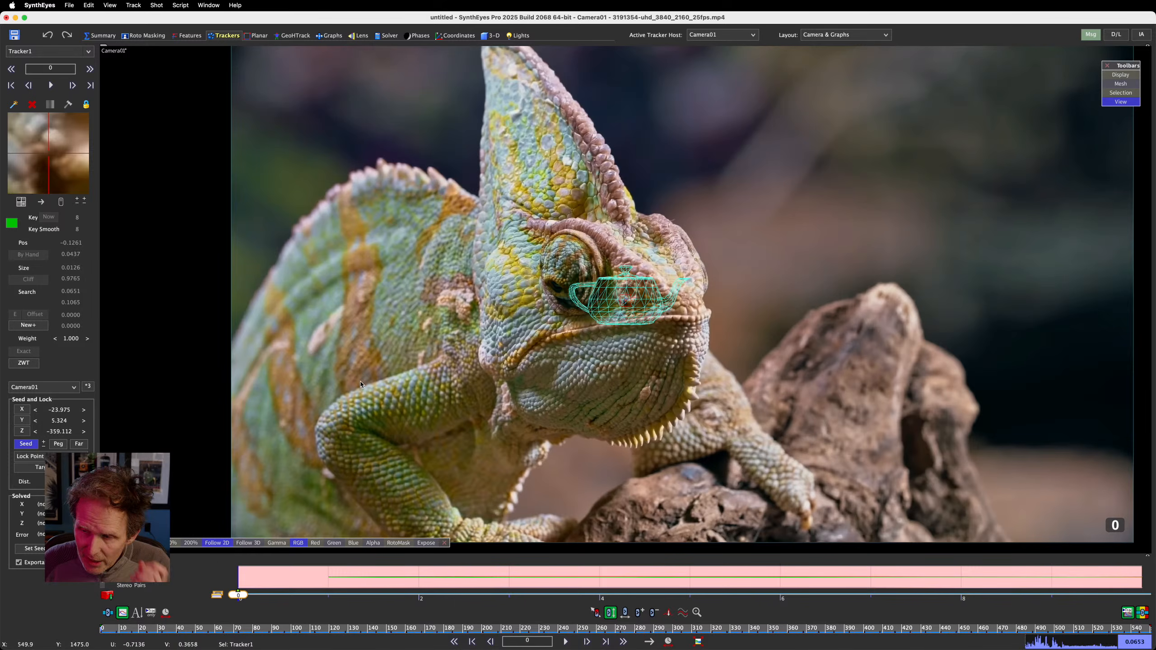
Step: Undo the drop onto the mesh and drop Tracker1 onto the teapot again
{"action": "key", "text": "super+z"}
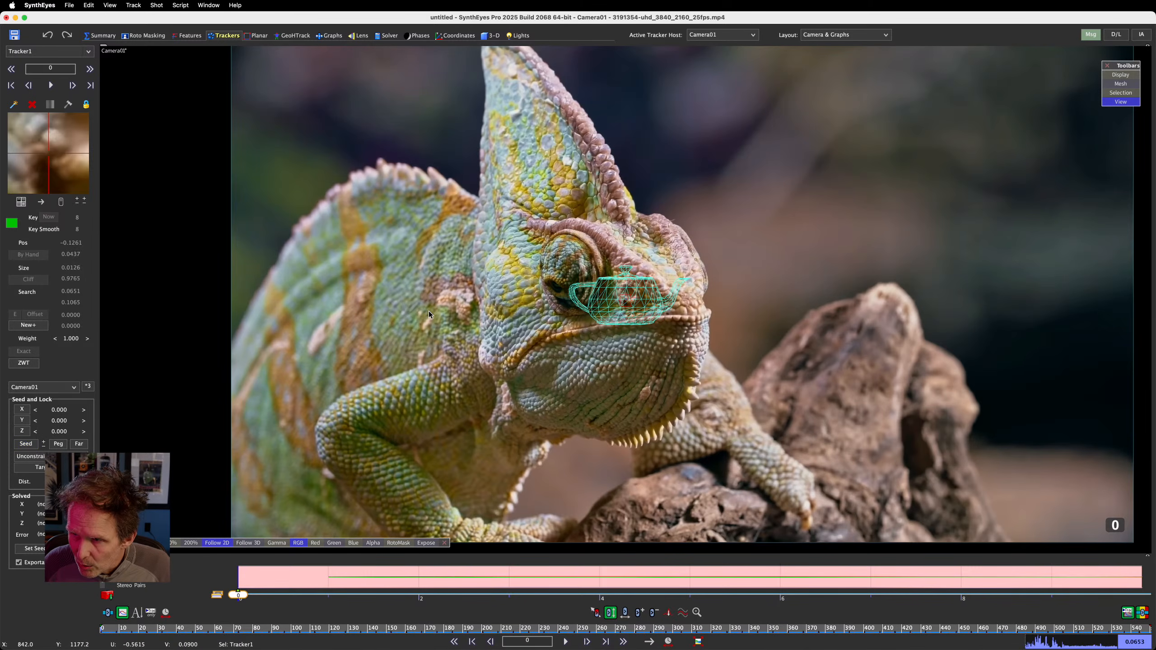
{"action": "left_click", "coordinate": [133, 5]}
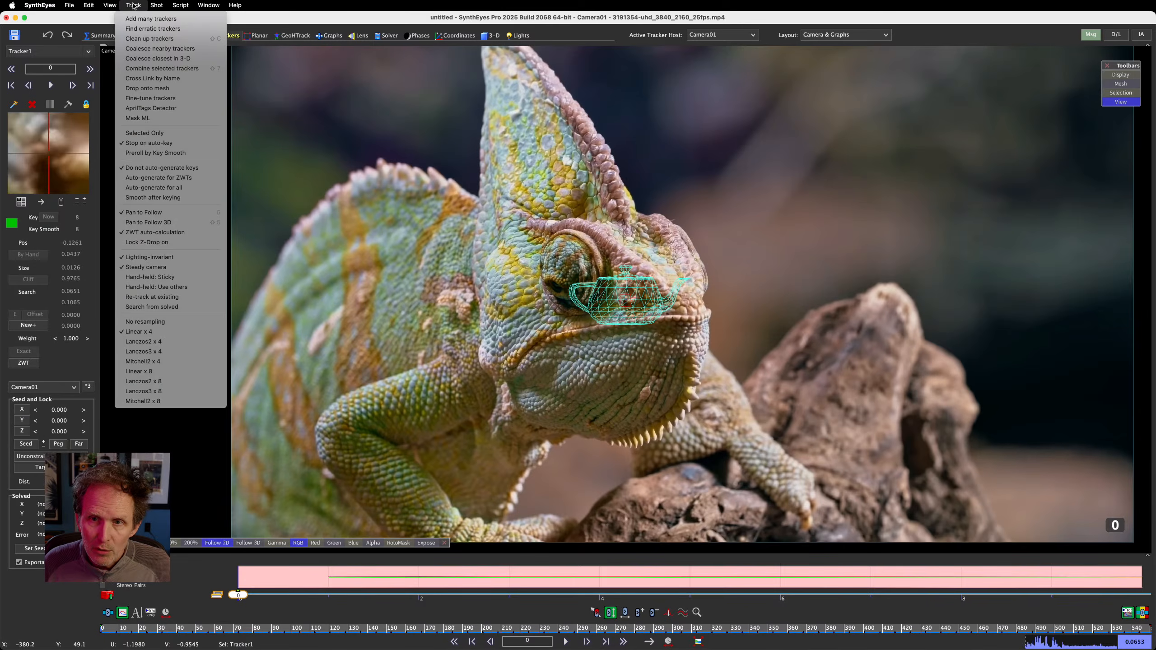
{"action": "left_click", "coordinate": [143, 90]}
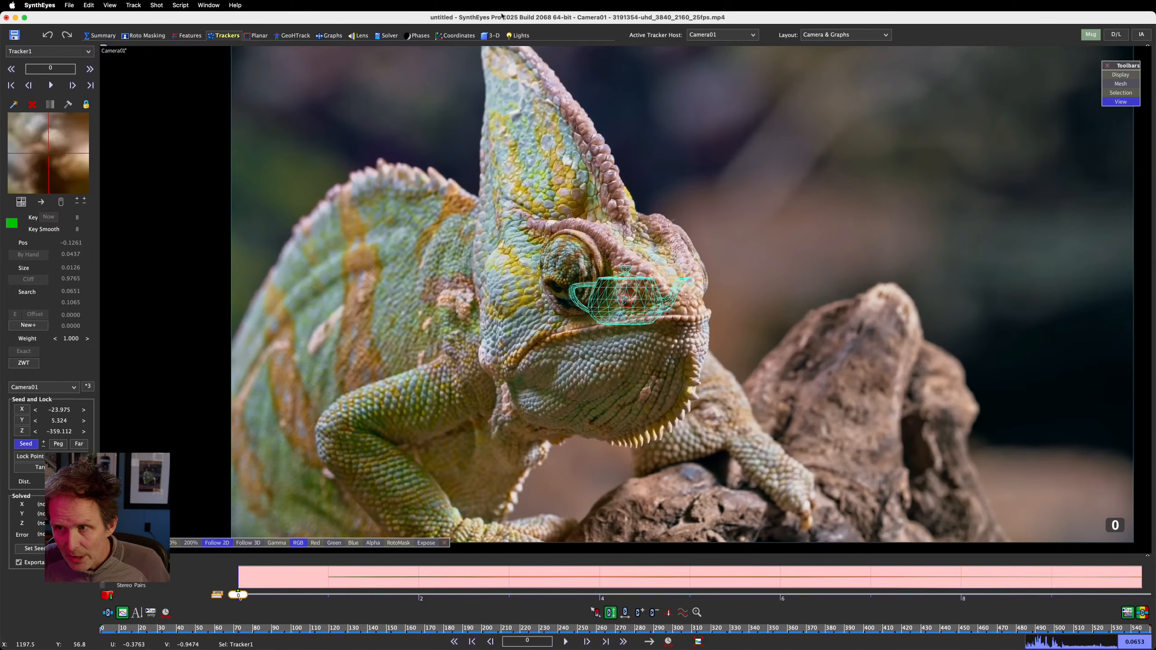
Step: After checking the 3-D room, make Object01 the active tracker host in the GeoHTrack room and bring up the floating Hierarchy View
{"action": "left_click", "coordinate": [492, 35]}
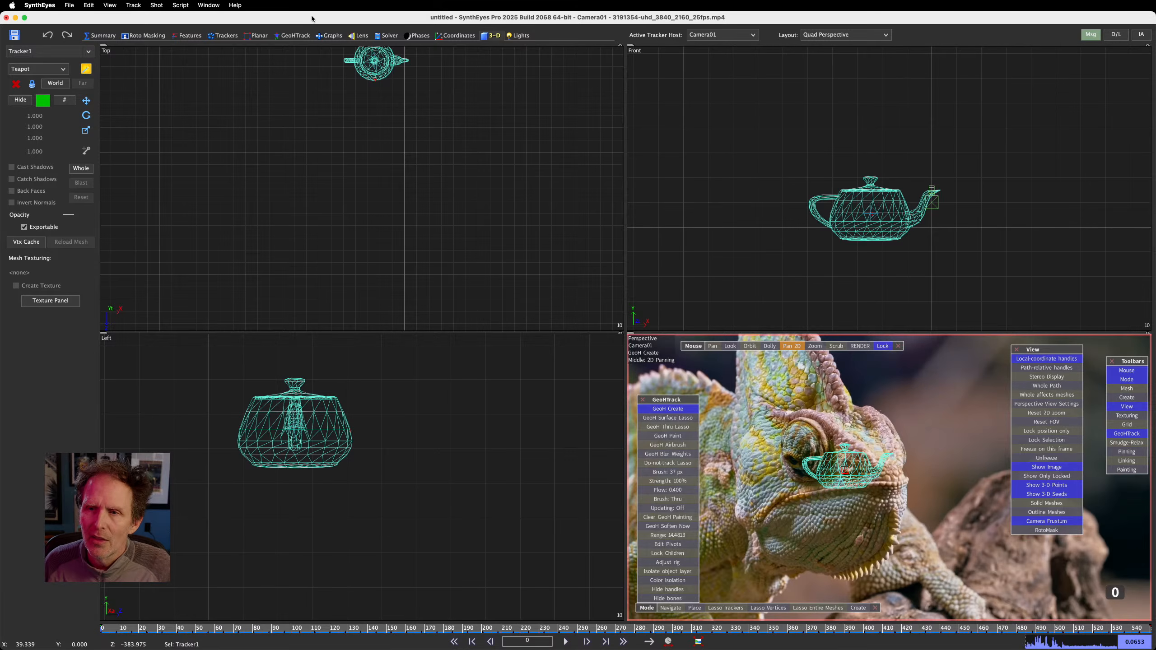
{"action": "left_click", "coordinate": [295, 36]}
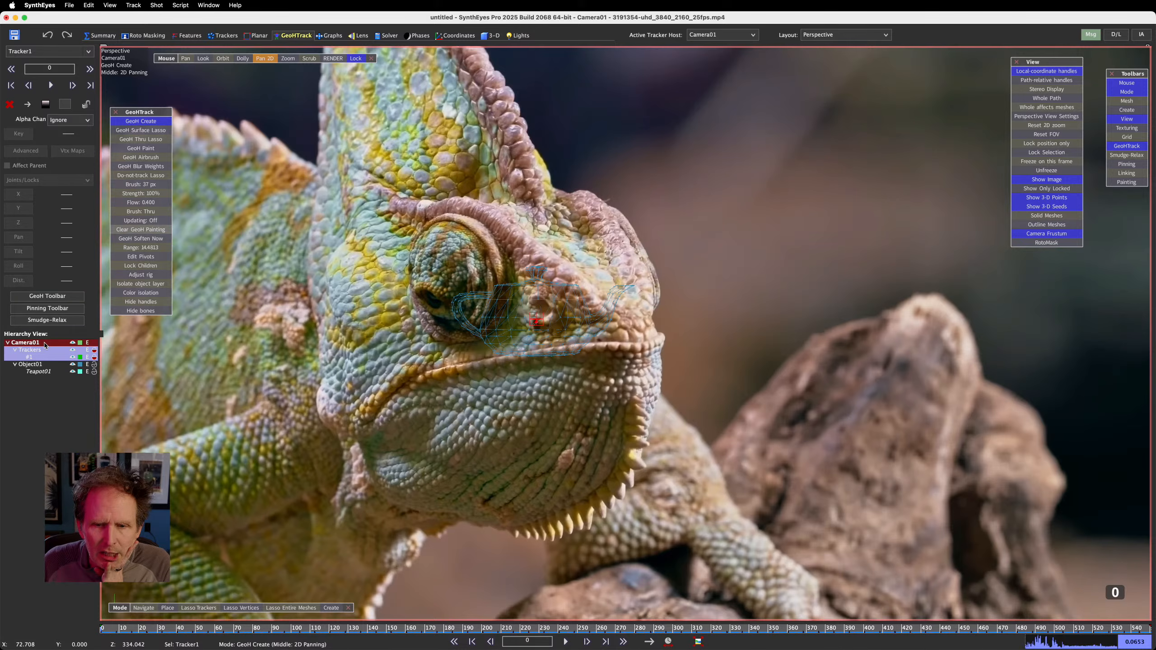
{"action": "left_click", "coordinate": [37, 365]}
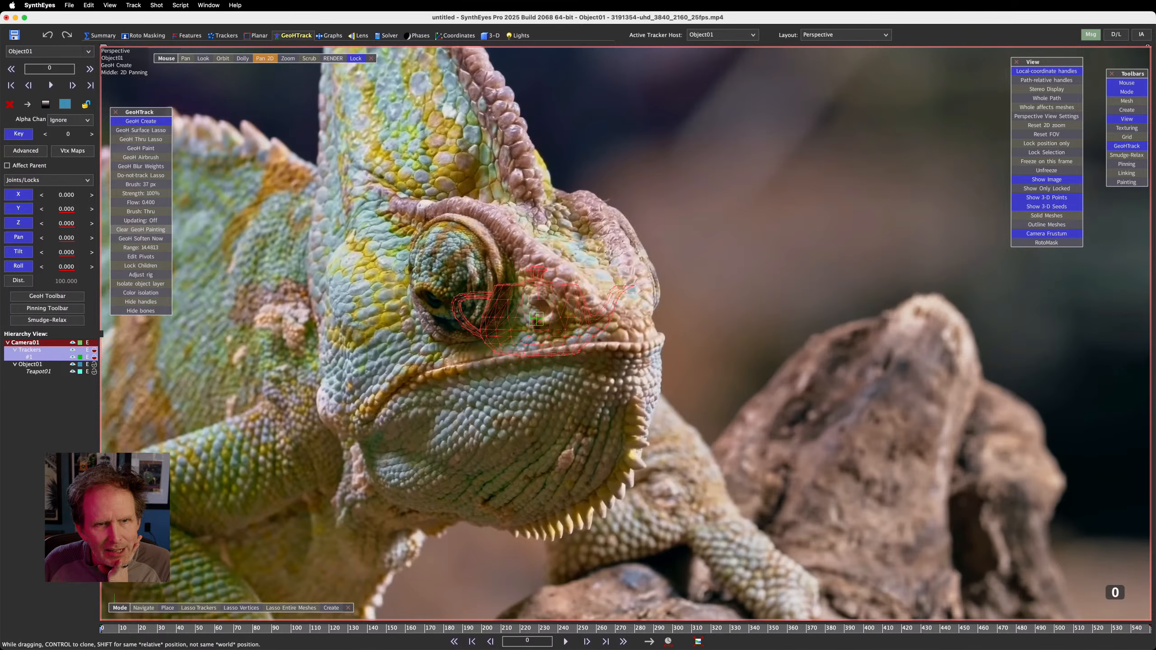
{"action": "left_click_drag", "start_coordinate": [147, 238], "coordinate": [195, 339]}
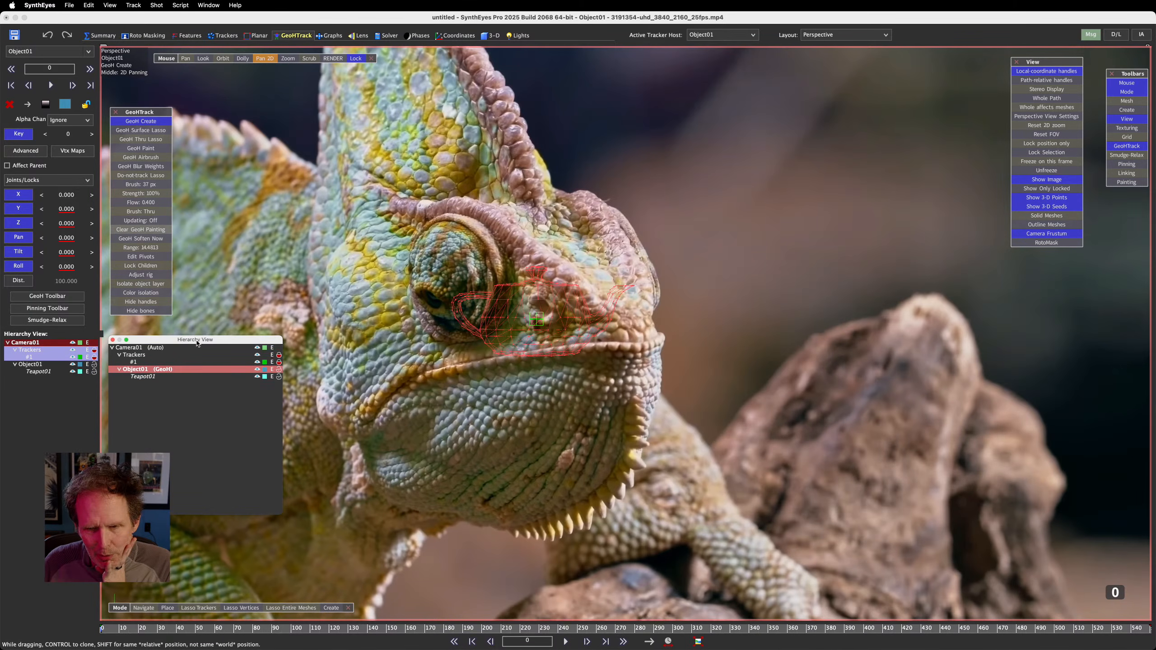
Step: Expand and collapse Camera01's Trackers group in the hierarchy to examine how tracker #1 sits relative to Object01
{"action": "left_click", "coordinate": [119, 356]}
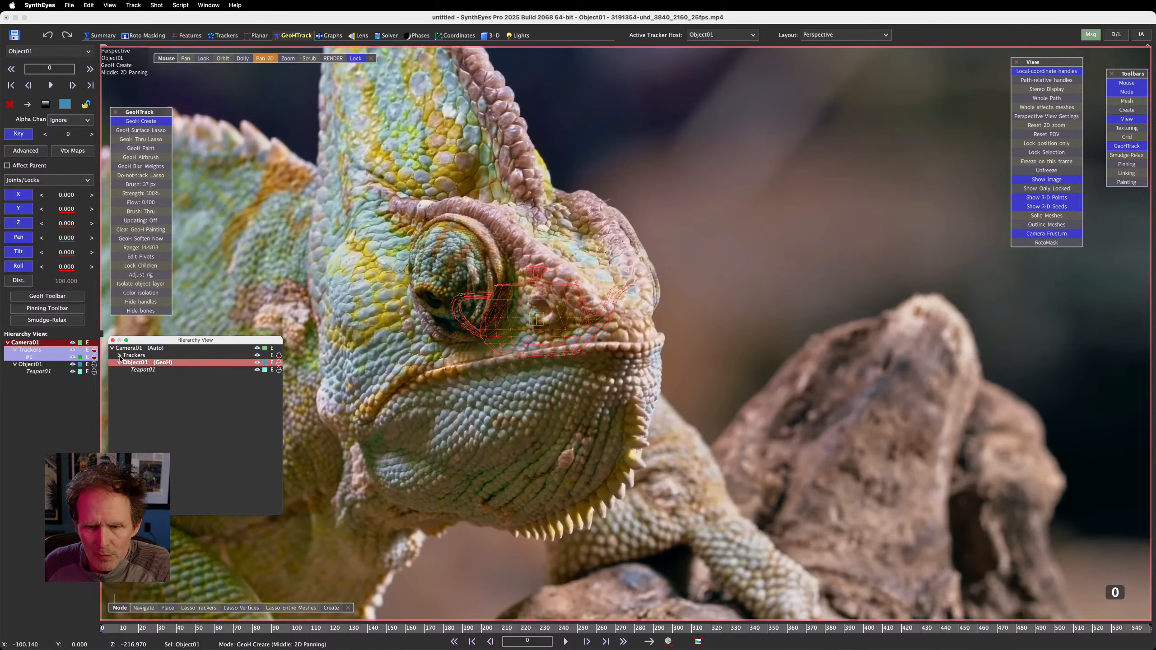
{"action": "left_click", "coordinate": [118, 355]}
{"action": "left_click", "coordinate": [119, 356]}
{"action": "left_click", "coordinate": [119, 356]}
{"action": "left_click", "coordinate": [16, 350]}
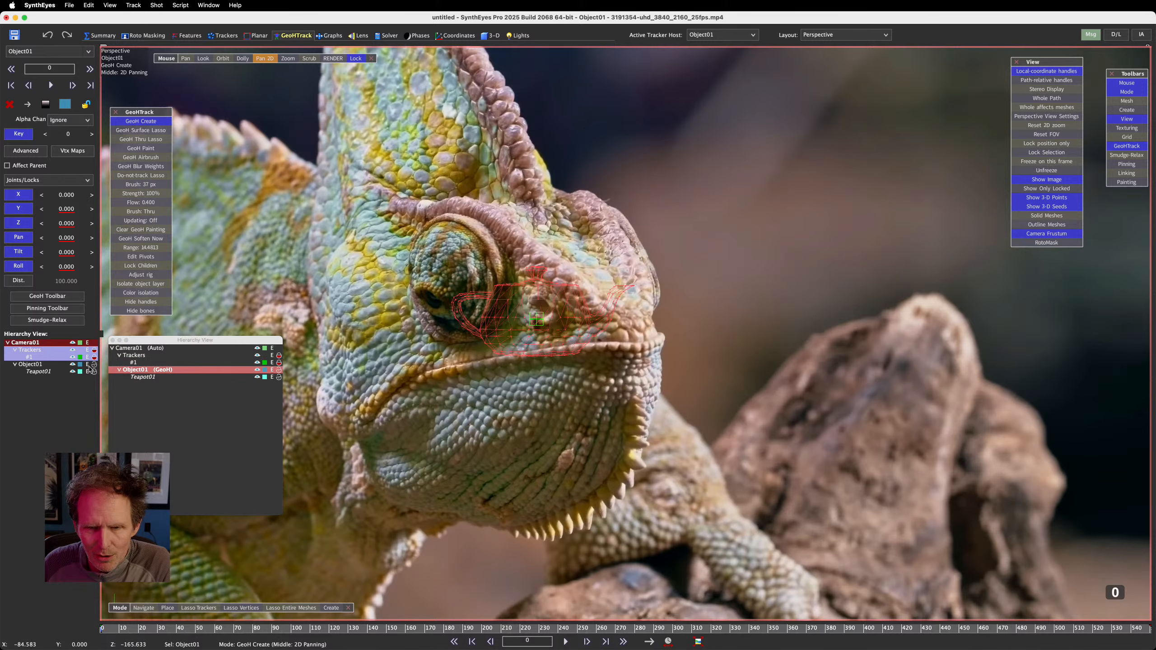
{"action": "left_click", "coordinate": [16, 351]}
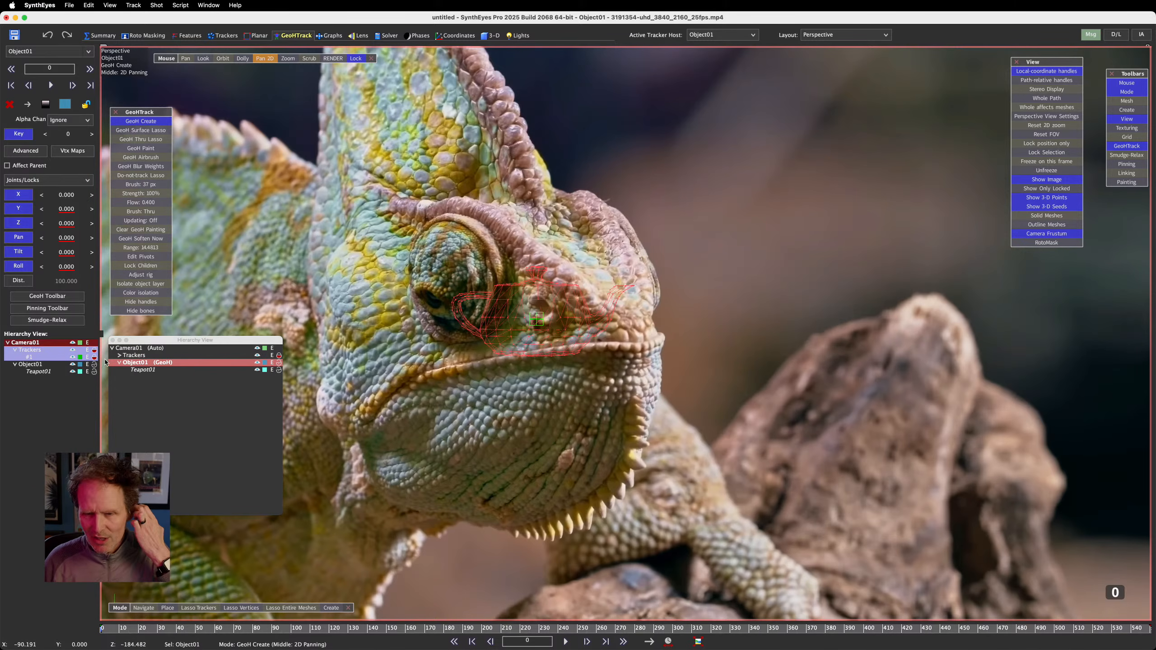
Step: Expand Camera01's Trackers group in the floating Hierarchy View and move and narrow that window until it clears the viewport
{"action": "left_click", "coordinate": [118, 356]}
{"action": "left_click", "coordinate": [118, 356]}
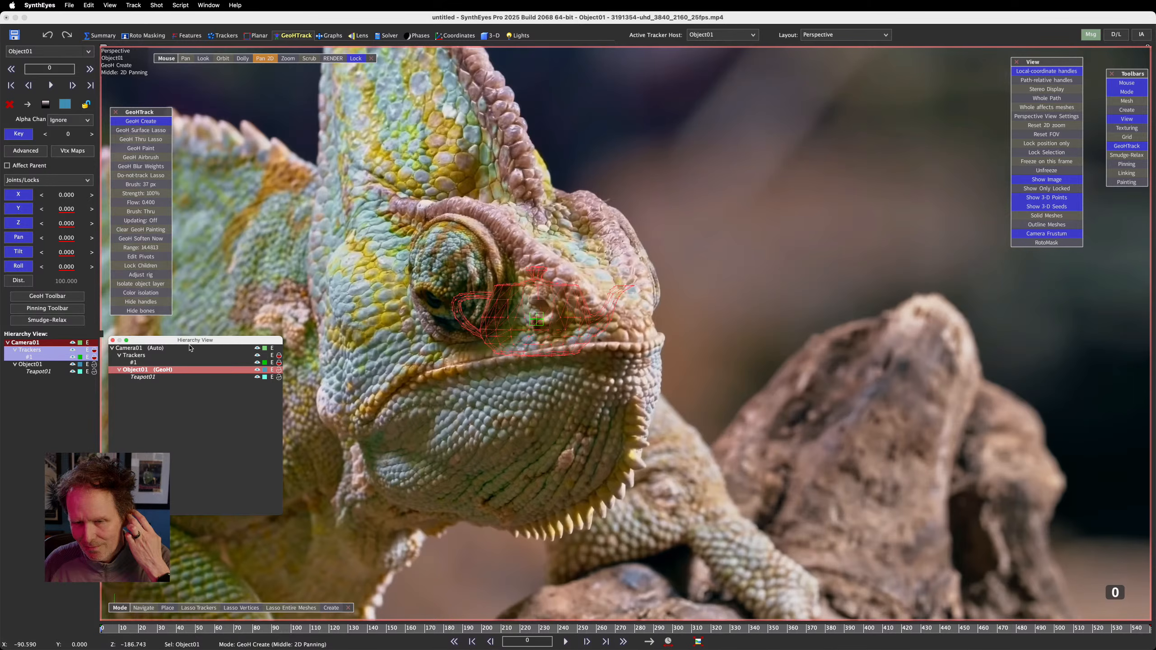
{"action": "left_click_drag", "start_coordinate": [190, 341], "coordinate": [90, 403]}
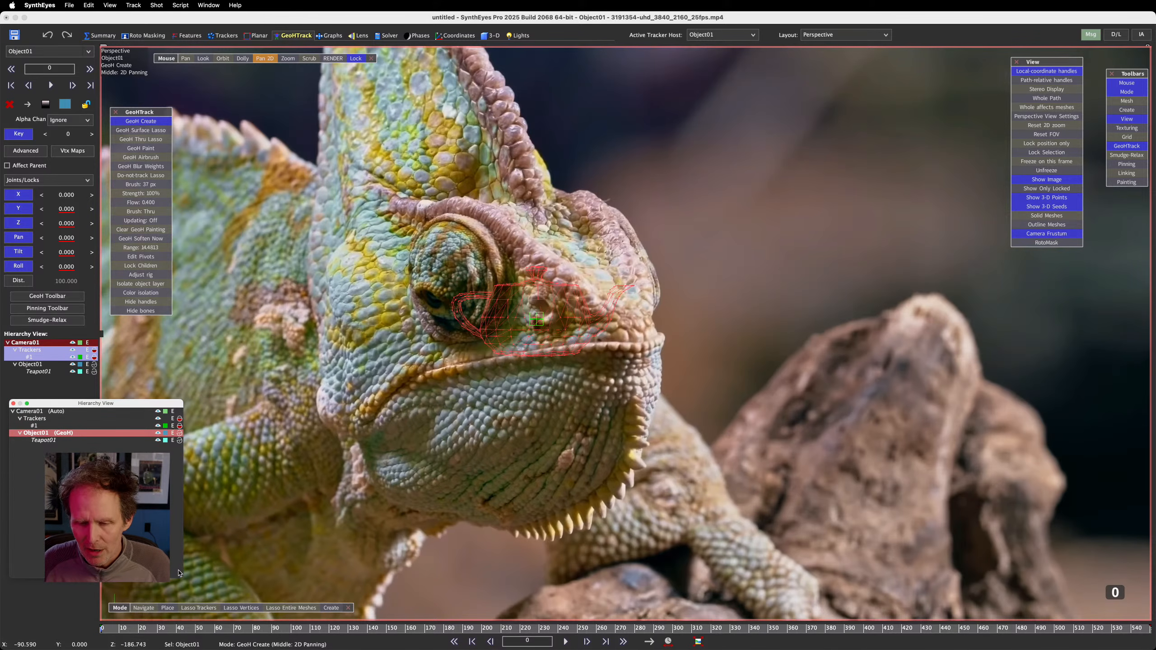
{"action": "left_click_drag", "start_coordinate": [181, 578], "coordinate": [108, 578]}
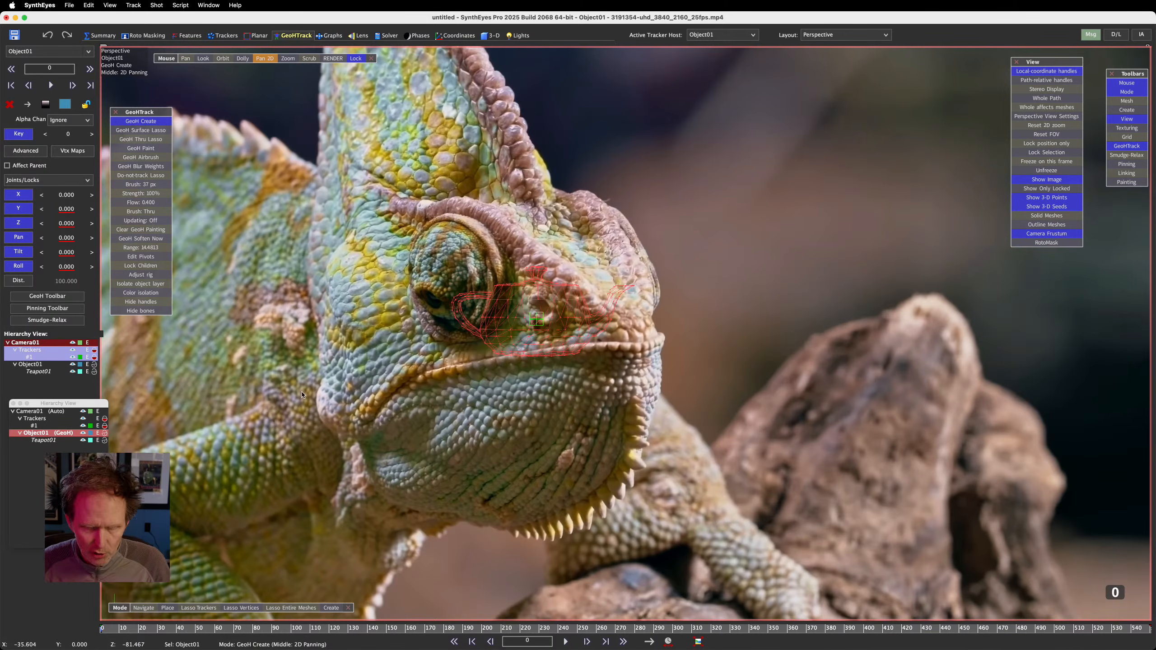
Step: Unlock Object01's X and Y axes, check the Solver room's settings, and return to the GeoHTrack room
{"action": "left_click", "coordinate": [17, 197]}
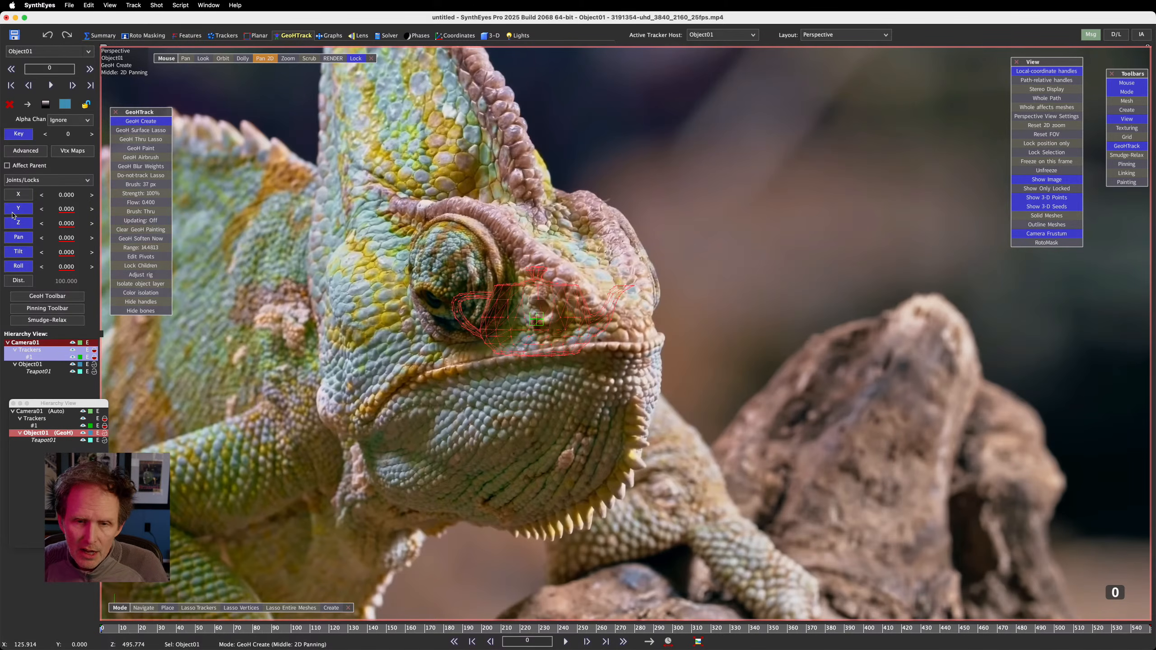
{"action": "left_click", "coordinate": [17, 210]}
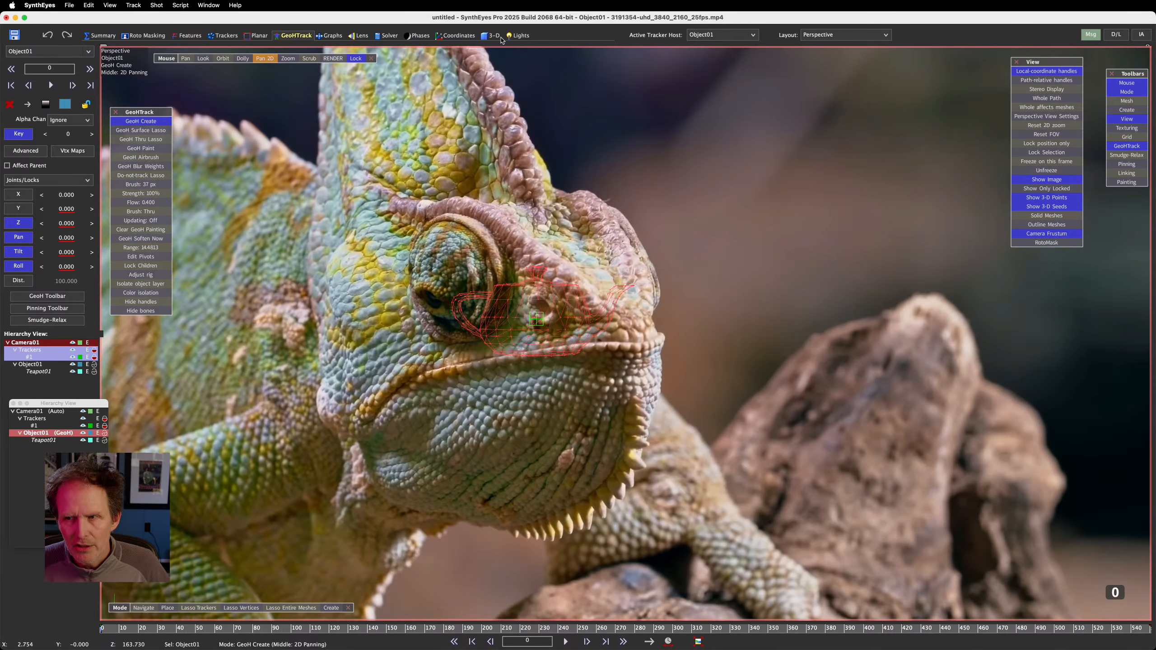
{"action": "left_click", "coordinate": [393, 38]}
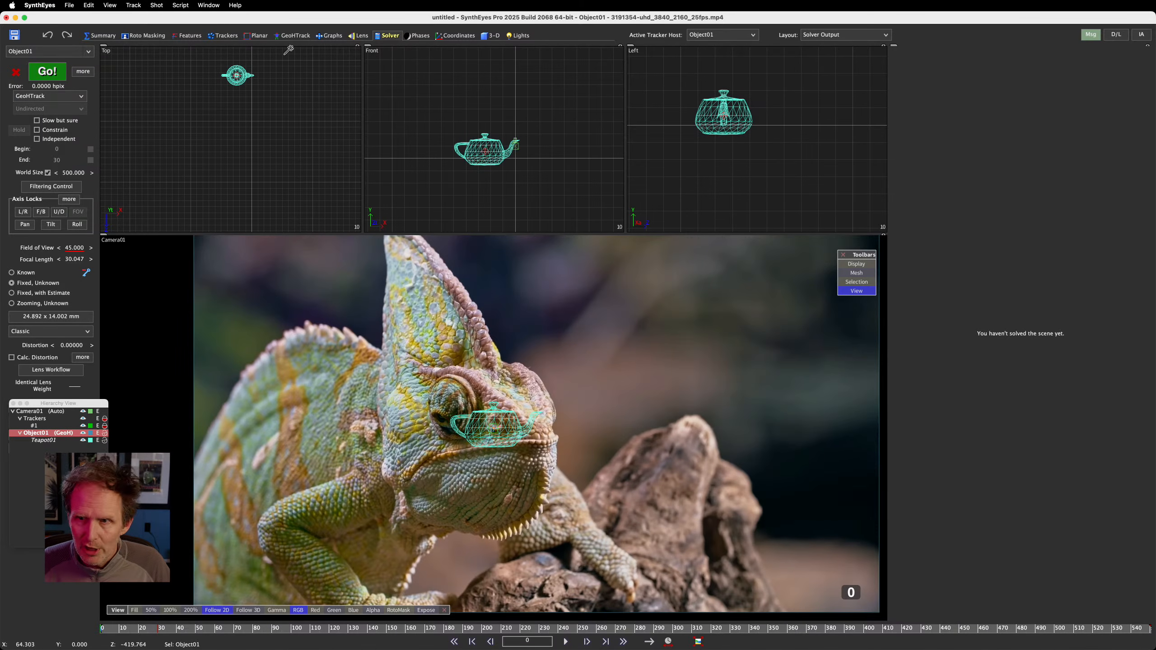
{"action": "left_click", "coordinate": [301, 37]}
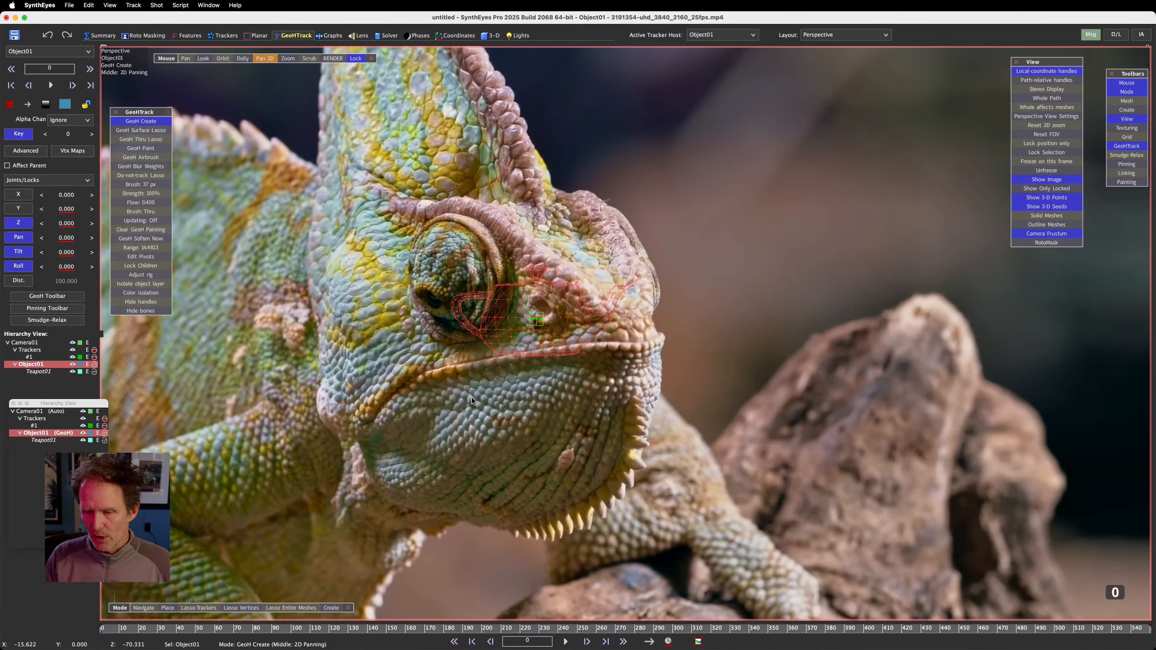
Step: Play the shot through to frame 550 to track Object01, replay it from the start, and return to frame 0 in the Trackers room
{"action": "key", "text": "space"}
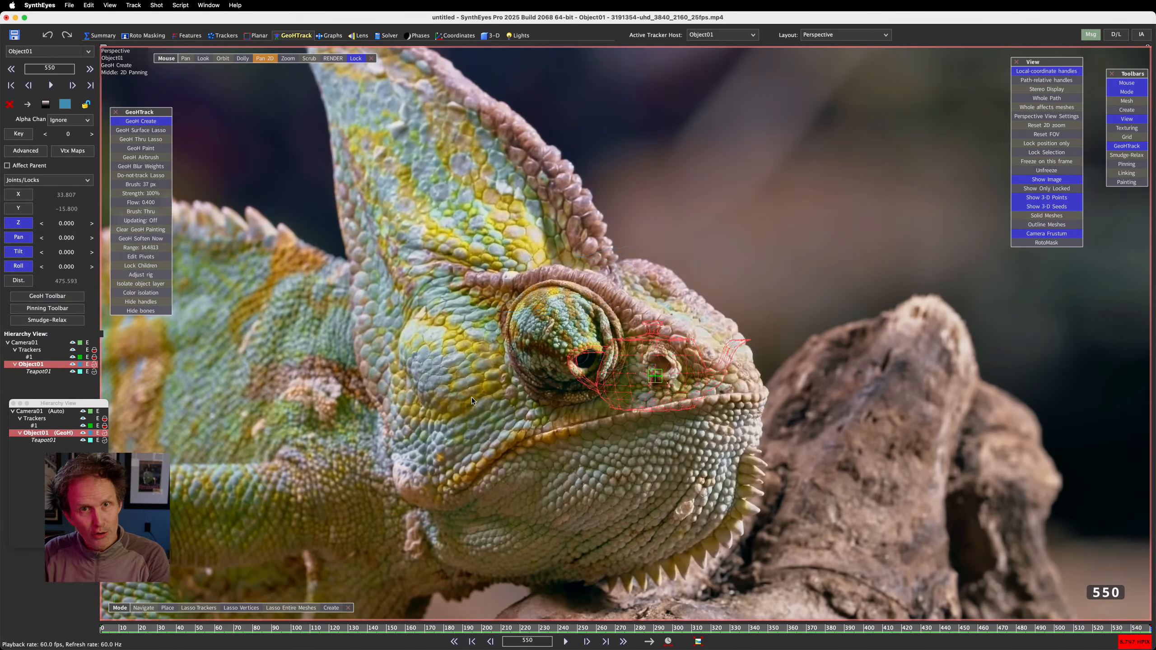
{"action": "left_click", "coordinate": [263, 630]}
{"action": "left_click_drag", "start_coordinate": [261, 629], "coordinate": [81, 640]}
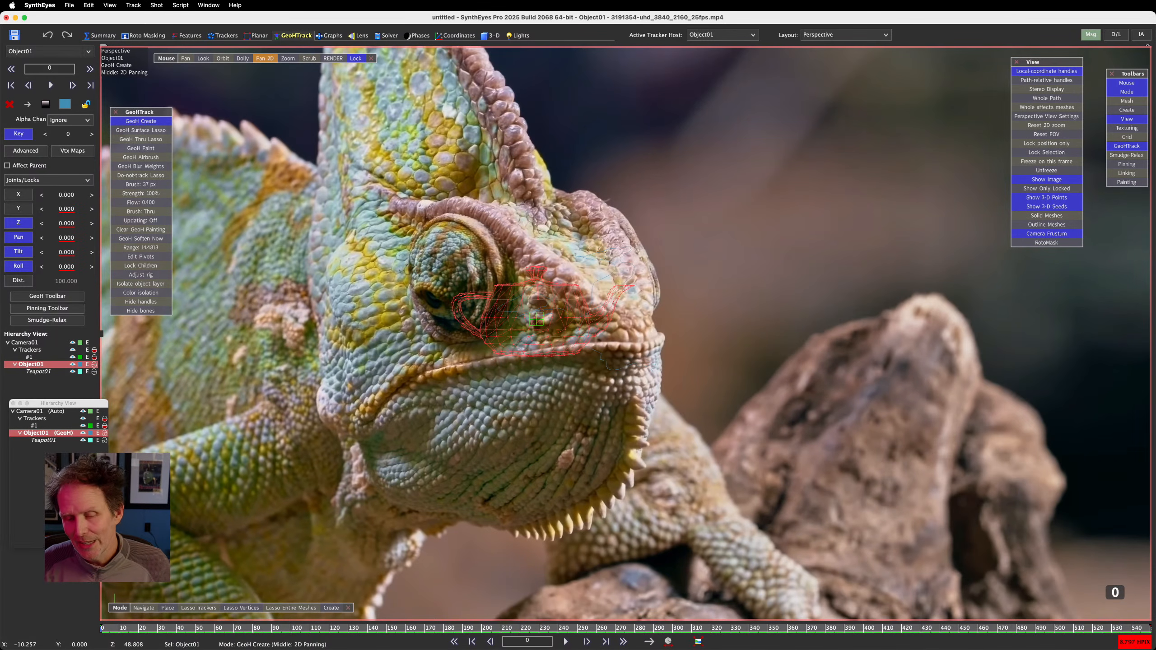
{"action": "key", "text": "space"}
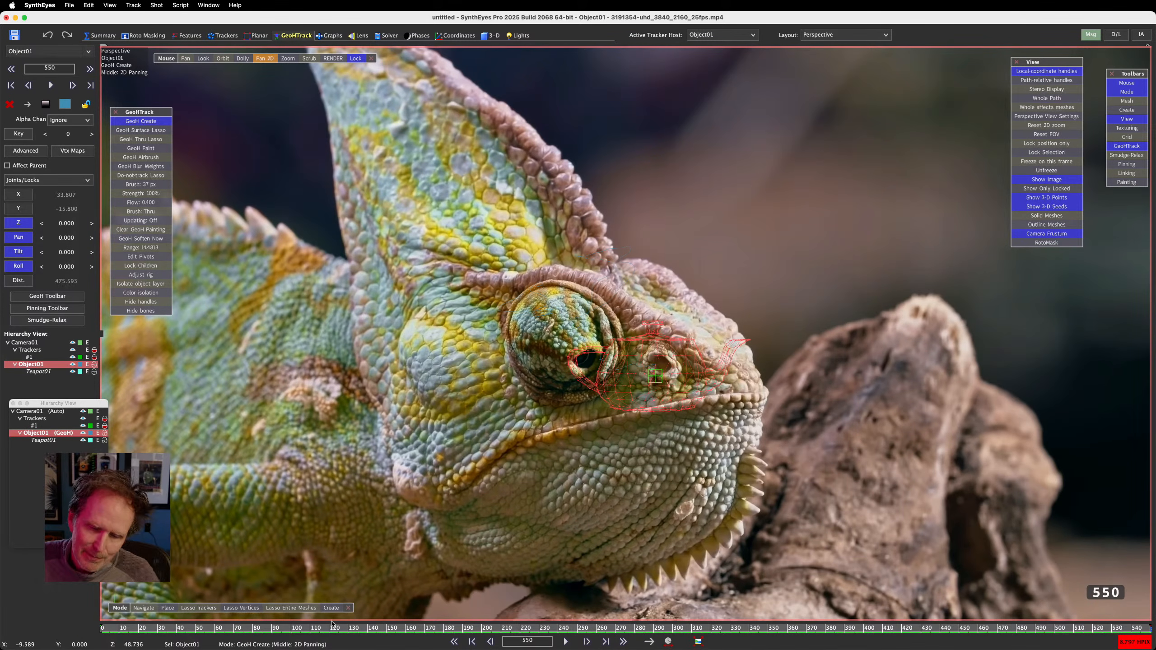
{"action": "left_click_drag", "start_coordinate": [170, 631], "coordinate": [10, 638]}
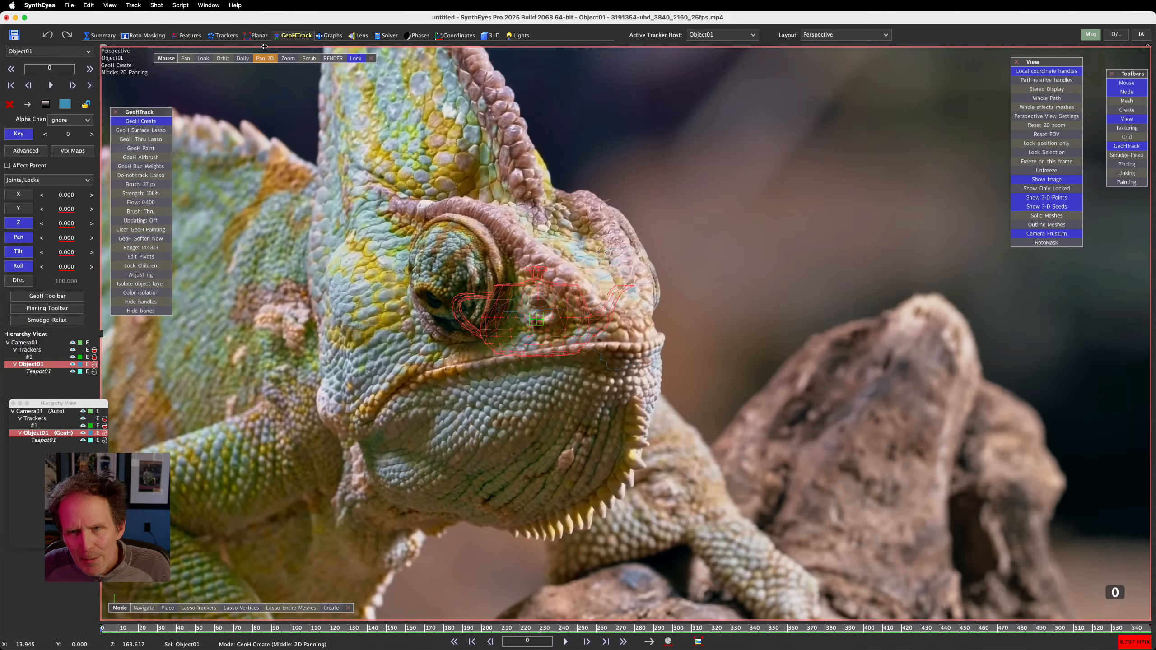
{"action": "left_click", "coordinate": [225, 36]}
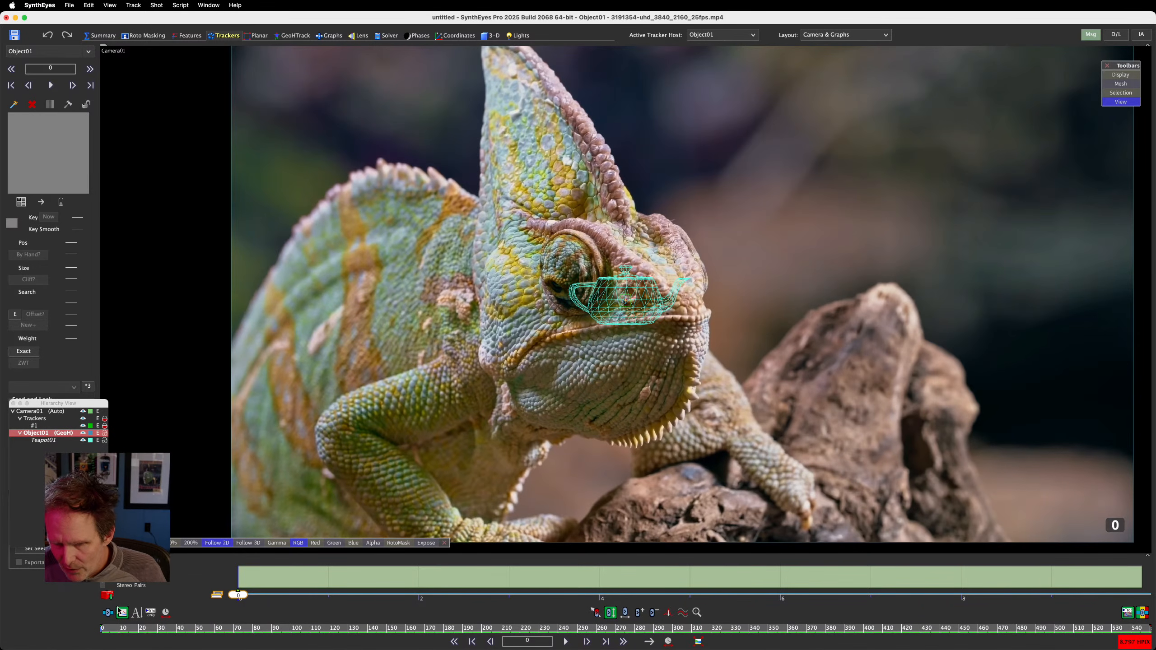
{"action": "left_click_drag", "start_coordinate": [114, 633], "coordinate": [71, 649]}
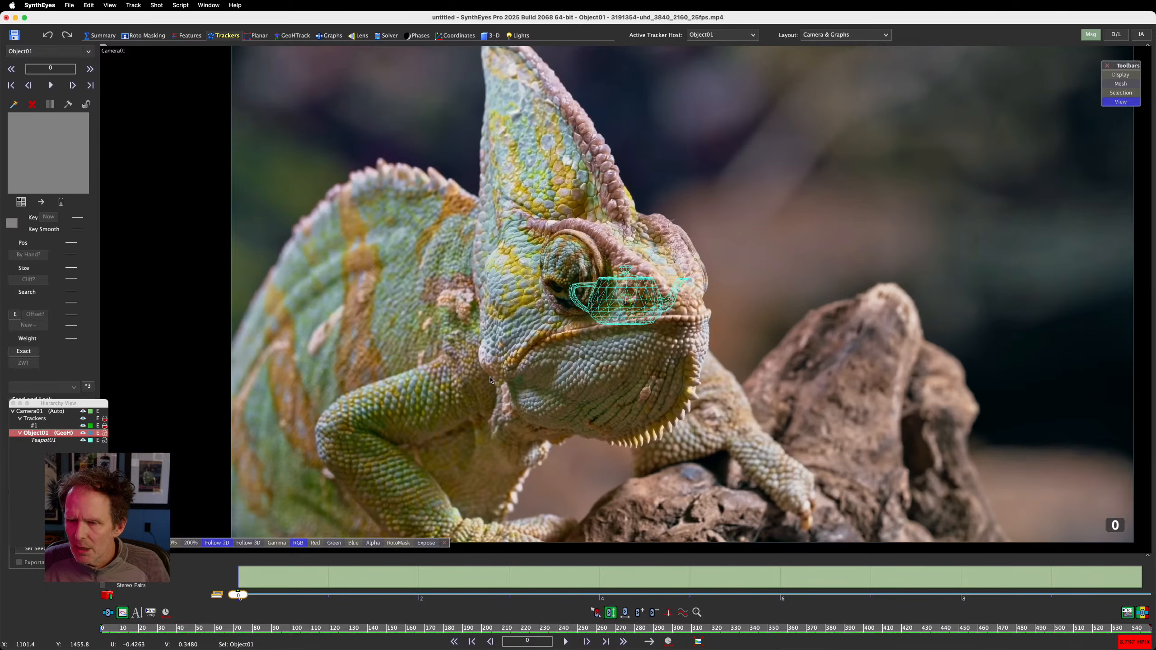
Step: Try placing and fine-positioning a supervised tracker at the rear of the chameleon's jaw, and undo back to Tracker1 being selected
{"action": "left_click", "coordinate": [513, 373]}
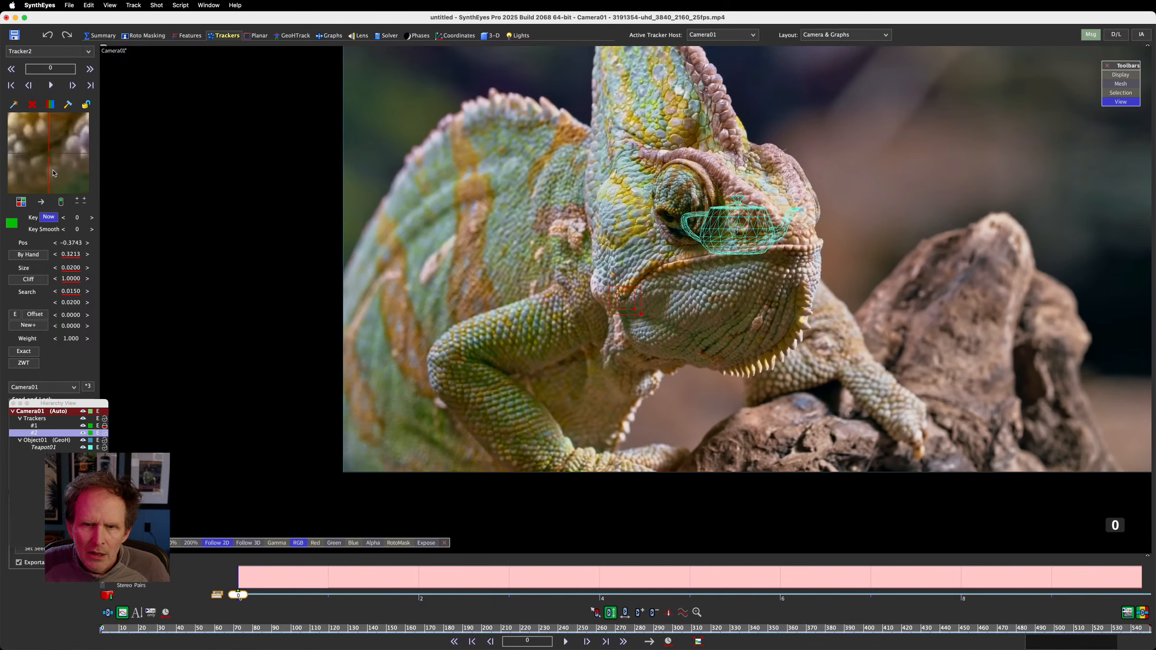
{"action": "left_click_drag", "start_coordinate": [54, 174], "coordinate": [60, 178]}
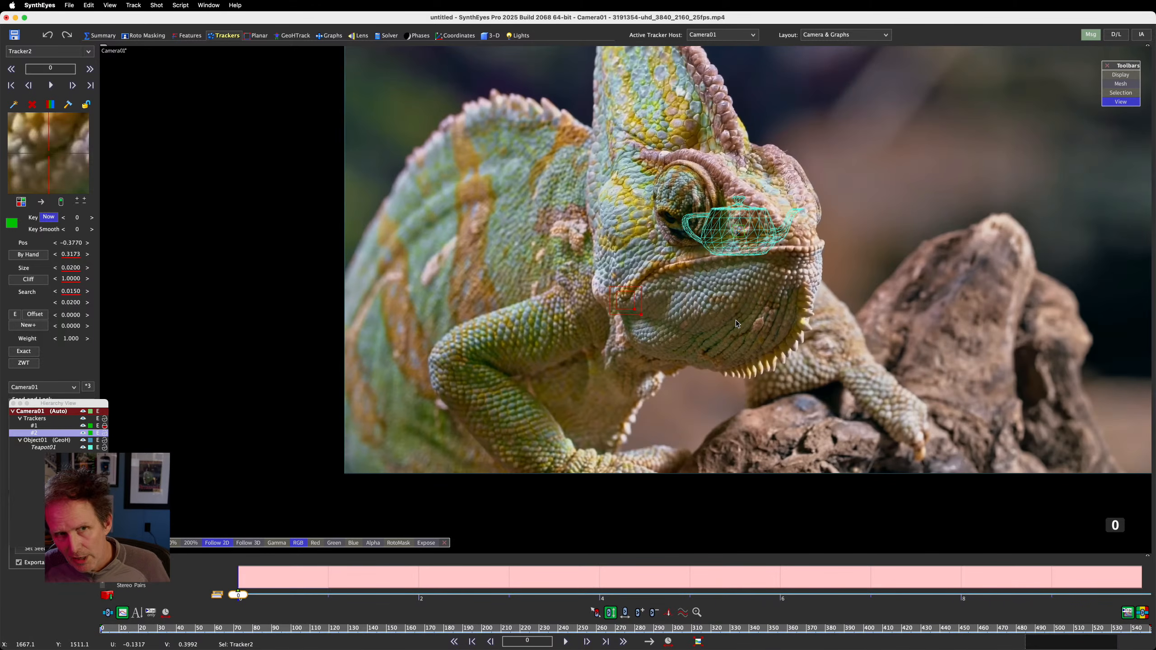
{"action": "key", "text": "super+z"}
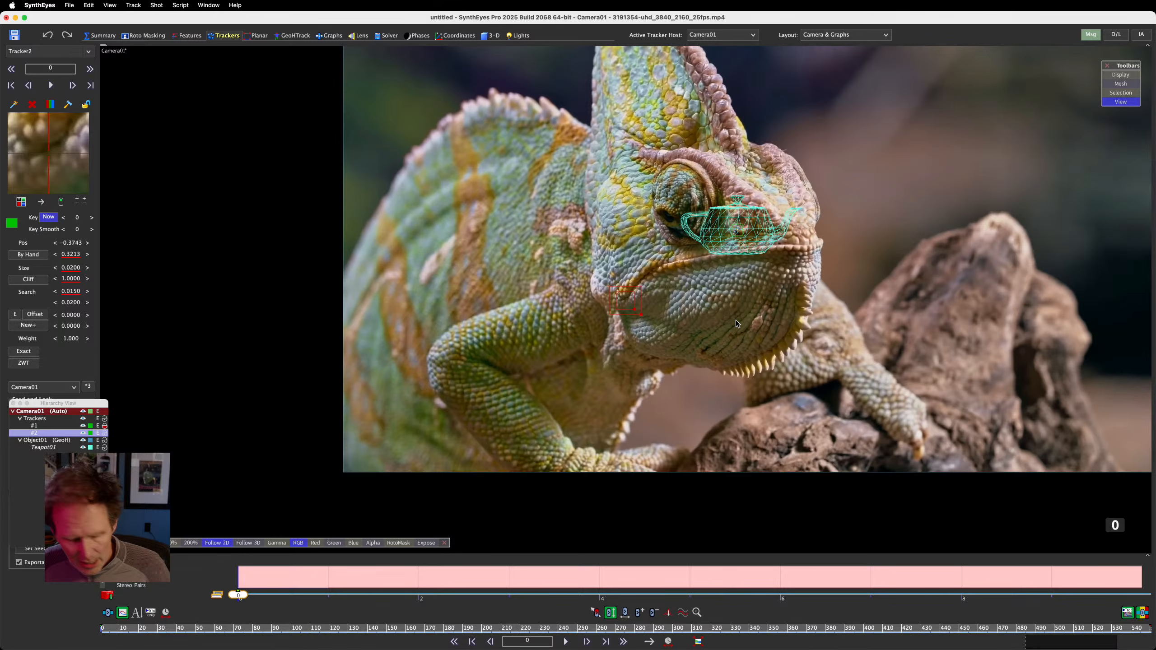
{"action": "key", "text": "super+z"}
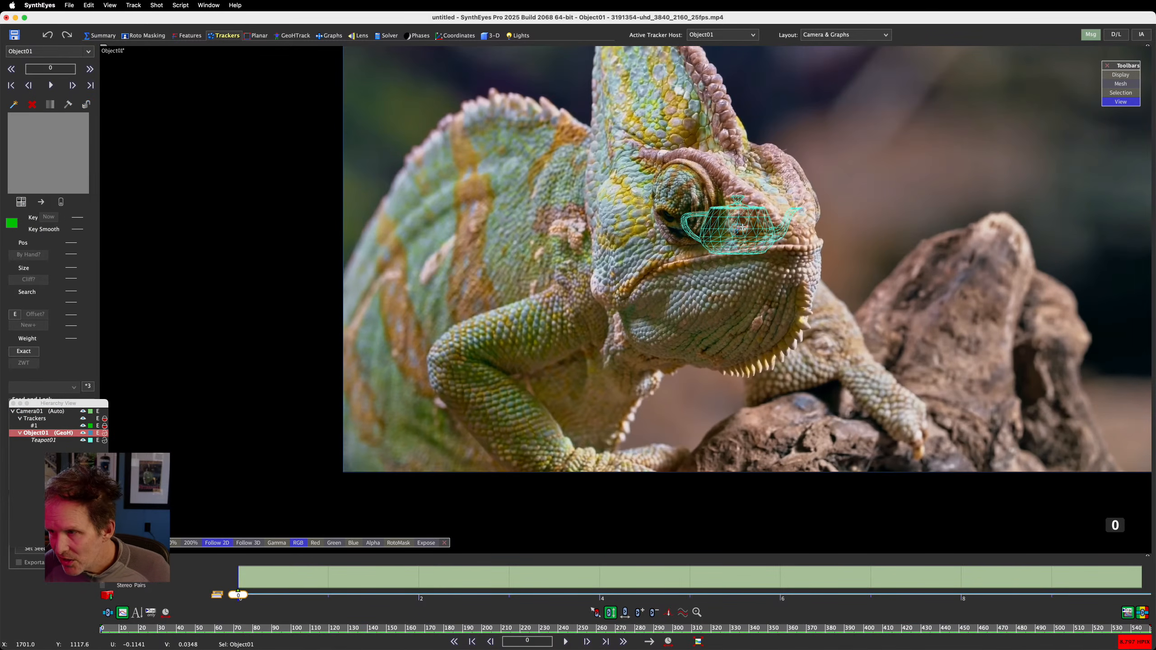
{"action": "key", "text": "super+z"}
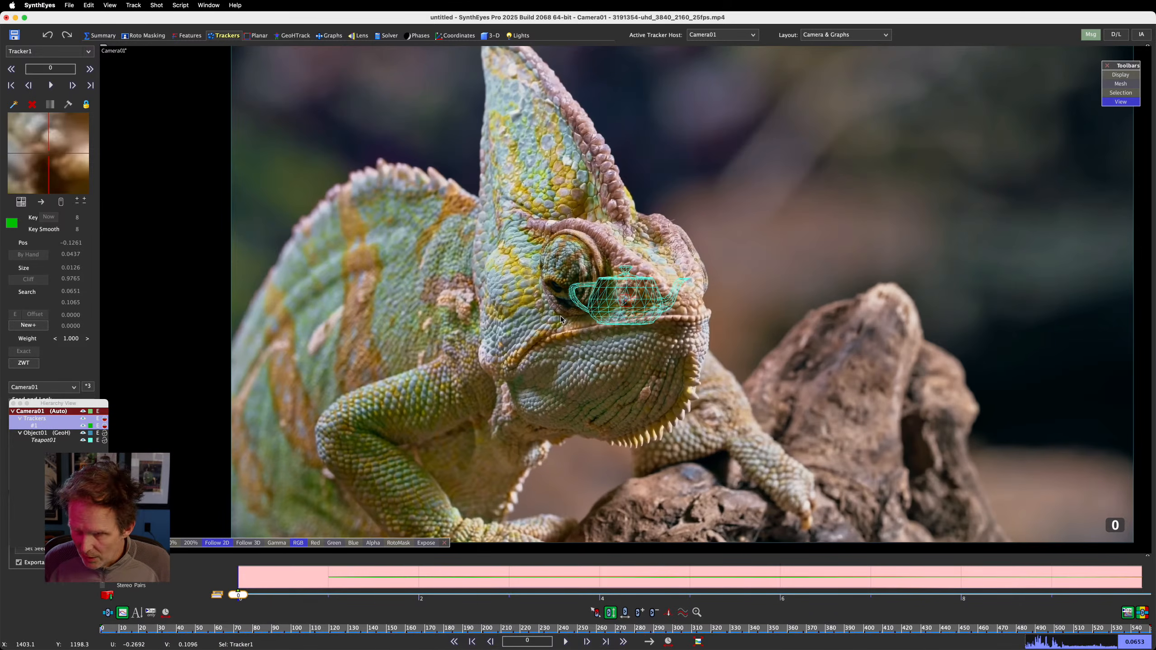
Step: Place a second supervised tracker at the rear of the chameleon's jaw on frame 0 and fine-position it on the skin detail
{"action": "left_click", "coordinate": [513, 368]}
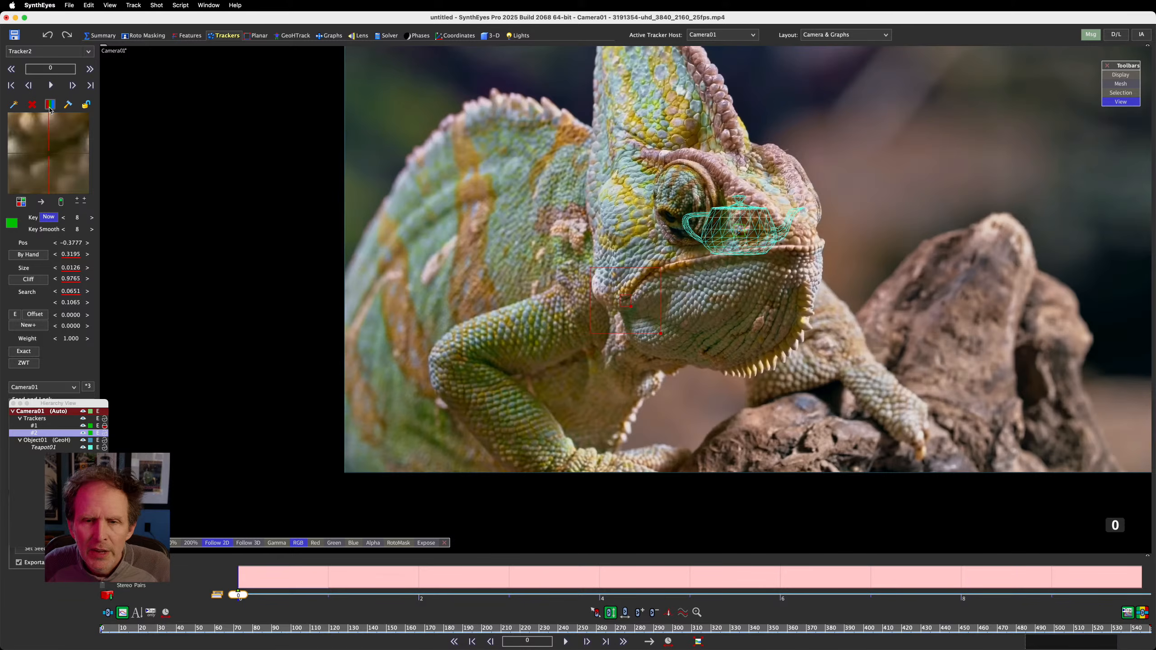
{"action": "left_click_drag", "start_coordinate": [42, 154], "coordinate": [43, 157]}
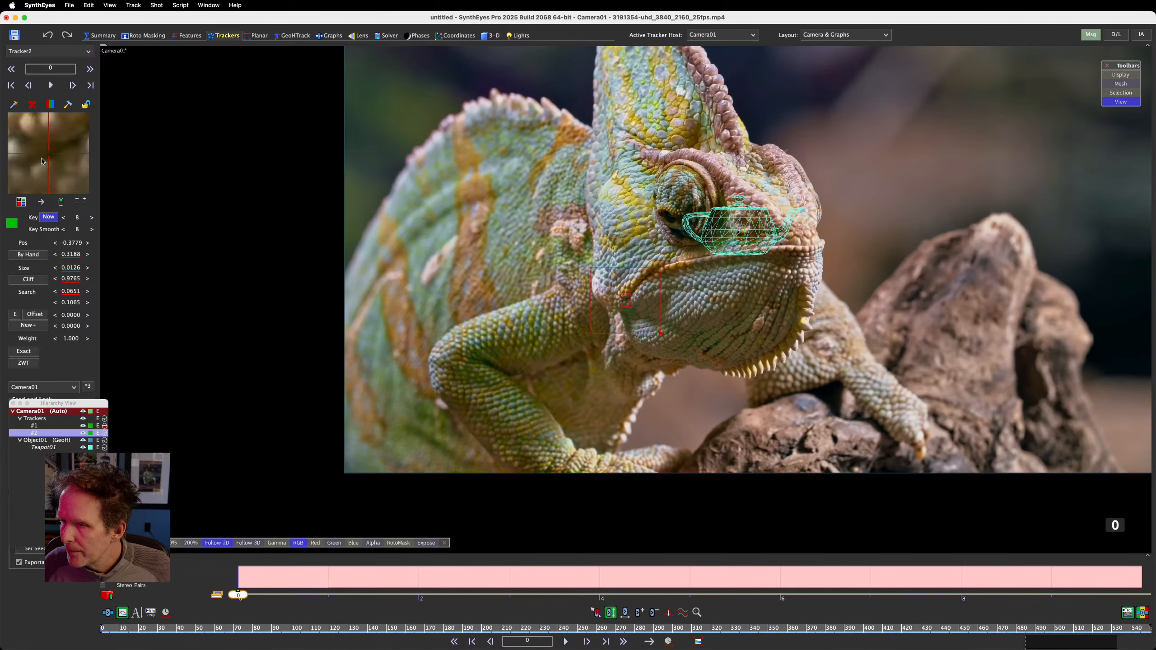
Step: Track the jaw tracker forward frame by frame from frame 0 to frame 240
{"action": "key", "text": "d"}
{"action": "key", "text": "d"}
{"action": "key", "text": "d"}
{"action": "key", "text": "d"}
{"action": "key", "text": "d"}
{"action": "key", "text": "d"}
{"action": "key", "text": "d"}
{"action": "key", "text": "d"}
{"action": "key", "text": "d"}
{"action": "key", "text": "d"}
{"action": "key", "text": "d"}
{"action": "key", "text": "d"}
{"action": "key", "text": "d"}
{"action": "key", "text": "d"}
{"action": "key", "text": "d"}
{"action": "key", "text": "d"}
{"action": "key", "text": "d"}
{"action": "key", "text": "d"}
{"action": "key", "text": "d"}
{"action": "key", "text": "d"}
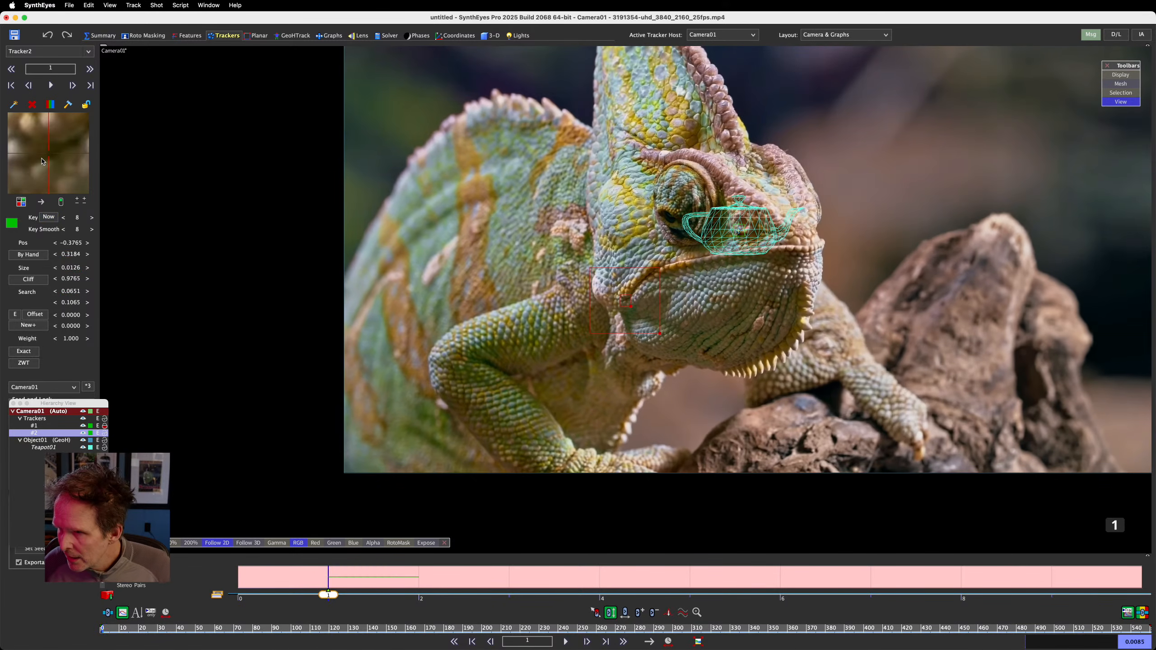
{"action": "key", "text": "d"}
{"action": "key", "text": "d"}
{"action": "key", "text": "d"}
{"action": "key", "text": "d"}
{"action": "key", "text": "d"}
{"action": "key", "text": "d"}
{"action": "key", "text": "d"}
{"action": "key", "text": "d"}
{"action": "key", "text": "d"}
{"action": "key", "text": "d"}
{"action": "key", "text": "d"}
{"action": "key", "text": "d"}
{"action": "key", "text": "d"}
{"action": "key", "text": "d"}
{"action": "key", "text": "d"}
{"action": "key", "text": "d"}
{"action": "key", "text": "d"}
{"action": "key", "text": "d"}
{"action": "key", "text": "d"}
{"action": "key", "text": "d"}
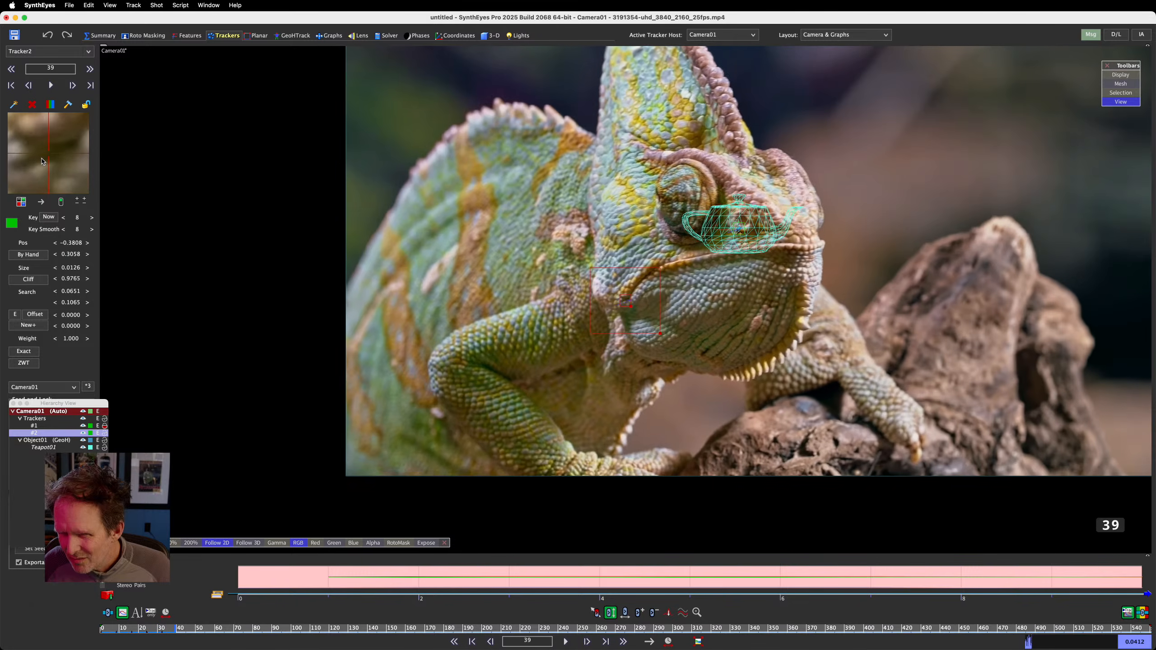
{"action": "key", "text": "d"}
{"action": "key", "text": "d"}
{"action": "key", "text": "d"}
{"action": "key", "text": "d"}
{"action": "key", "text": "d"}
{"action": "key", "text": "d"}
{"action": "key", "text": "d"}
{"action": "key", "text": "d"}
{"action": "key", "text": "d"}
{"action": "key", "text": "d"}
{"action": "key", "text": "d"}
{"action": "key", "text": "d"}
{"action": "key", "text": "d"}
{"action": "key", "text": "d"}
{"action": "key", "text": "d"}
{"action": "key", "text": "d"}
{"action": "key", "text": "d"}
{"action": "key", "text": "d"}
{"action": "key", "text": "d"}
{"action": "key", "text": "d"}
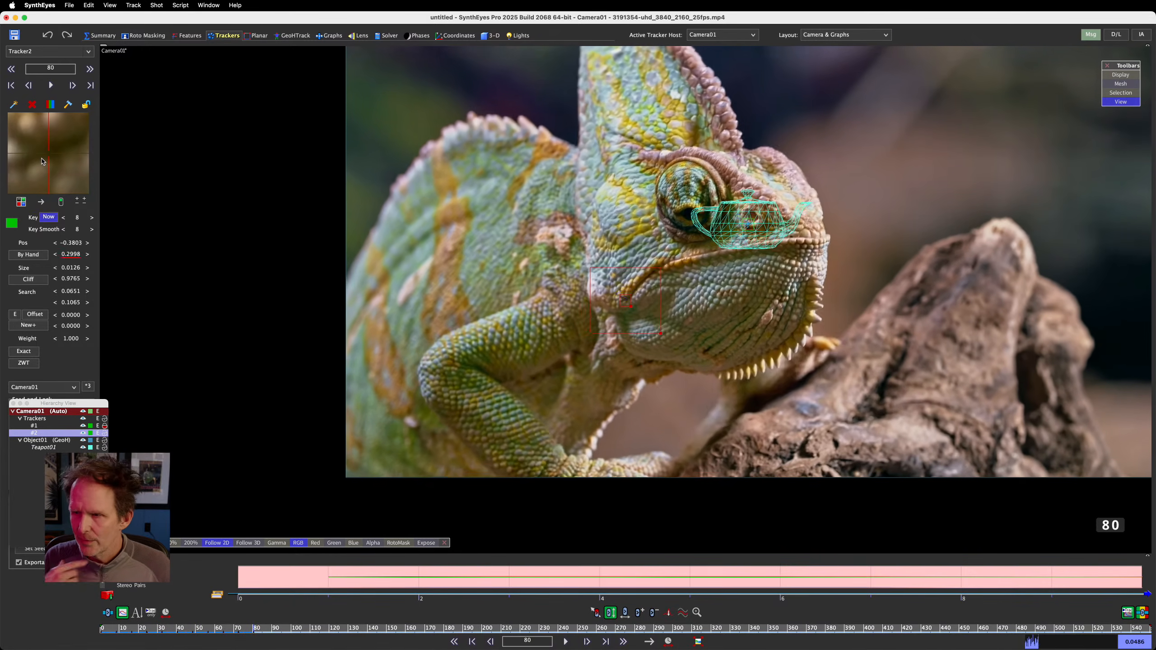
{"action": "key", "text": "d"}
{"action": "key", "text": "d"}
{"action": "key", "text": "d"}
{"action": "key", "text": "d"}
{"action": "key", "text": "d"}
{"action": "key", "text": "d"}
{"action": "key", "text": "d"}
{"action": "key", "text": "d"}
{"action": "key", "text": "d"}
{"action": "key", "text": "d"}
{"action": "key", "text": "d"}
{"action": "key", "text": "d"}
{"action": "key", "text": "d"}
{"action": "key", "text": "d"}
{"action": "key", "text": "d"}
{"action": "key", "text": "d"}
{"action": "key", "text": "d"}
{"action": "key", "text": "d"}
{"action": "key", "text": "d"}
{"action": "key", "text": "d"}
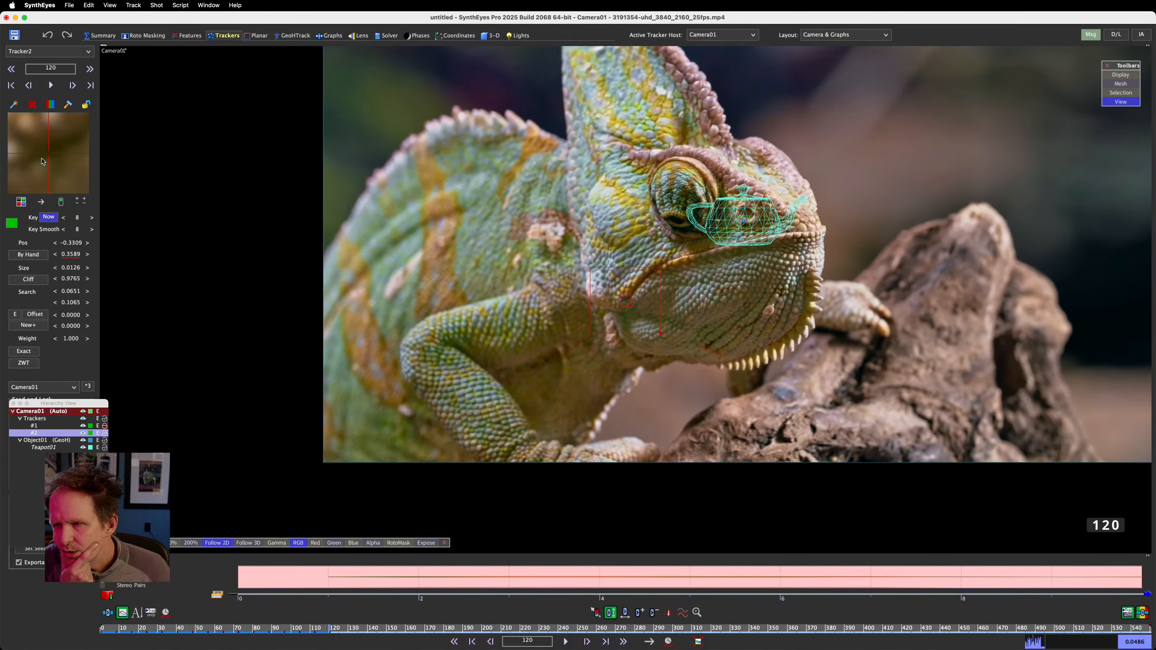
{"action": "key", "text": "d"}
{"action": "key", "text": "d"}
{"action": "key", "text": "d"}
{"action": "key", "text": "d"}
{"action": "key", "text": "d"}
{"action": "key", "text": "d"}
{"action": "key", "text": "d"}
{"action": "key", "text": "d"}
{"action": "key", "text": "d"}
{"action": "key", "text": "d"}
{"action": "key", "text": "d"}
{"action": "key", "text": "d"}
{"action": "key", "text": "d"}
{"action": "key", "text": "d"}
{"action": "key", "text": "d"}
{"action": "key", "text": "d"}
{"action": "key", "text": "d"}
{"action": "key", "text": "d"}
{"action": "key", "text": "d"}
{"action": "key", "text": "d"}
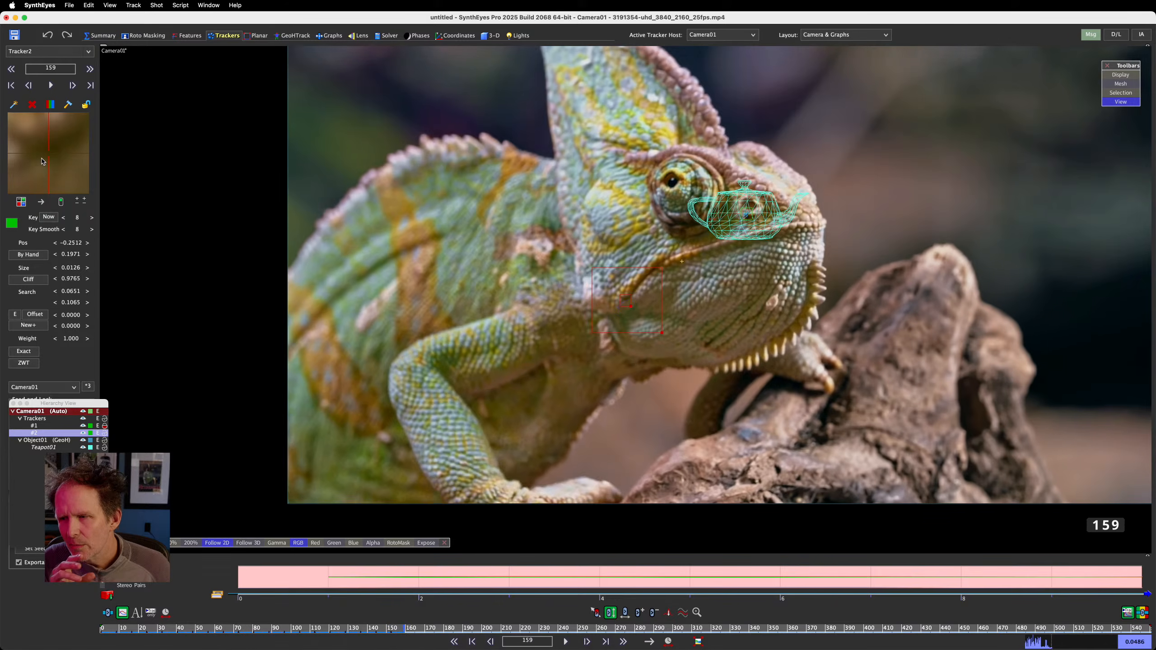
{"action": "key", "text": "d"}
{"action": "key", "text": "d"}
{"action": "key", "text": "d"}
{"action": "key", "text": "d"}
{"action": "key", "text": "d"}
{"action": "key", "text": "d"}
{"action": "key", "text": "d"}
{"action": "key", "text": "d"}
{"action": "key", "text": "d"}
{"action": "key", "text": "d"}
{"action": "key", "text": "d"}
{"action": "key", "text": "d"}
{"action": "key", "text": "d"}
{"action": "key", "text": "d"}
{"action": "key", "text": "d"}
{"action": "key", "text": "d"}
{"action": "key", "text": "d"}
{"action": "key", "text": "d"}
{"action": "key", "text": "d"}
{"action": "key", "text": "d"}
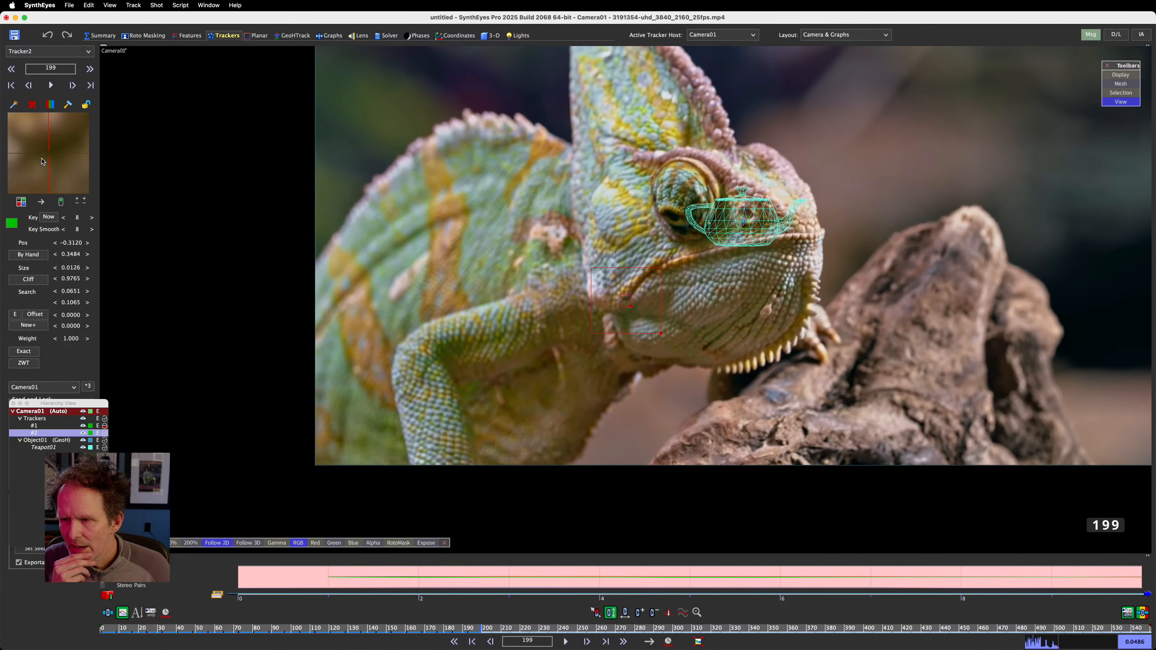
{"action": "key", "text": "d"}
{"action": "key", "text": "d"}
{"action": "key", "text": "d"}
{"action": "key", "text": "d"}
{"action": "key", "text": "d"}
{"action": "key", "text": "d"}
{"action": "key", "text": "d"}
{"action": "key", "text": "d"}
{"action": "key", "text": "d"}
{"action": "key", "text": "d"}
{"action": "key", "text": "d"}
{"action": "key", "text": "d"}
{"action": "key", "text": "d"}
{"action": "key", "text": "d"}
{"action": "key", "text": "d"}
{"action": "key", "text": "d"}
{"action": "key", "text": "d"}
{"action": "key", "text": "d"}
{"action": "key", "text": "d"}
{"action": "key", "text": "d"}
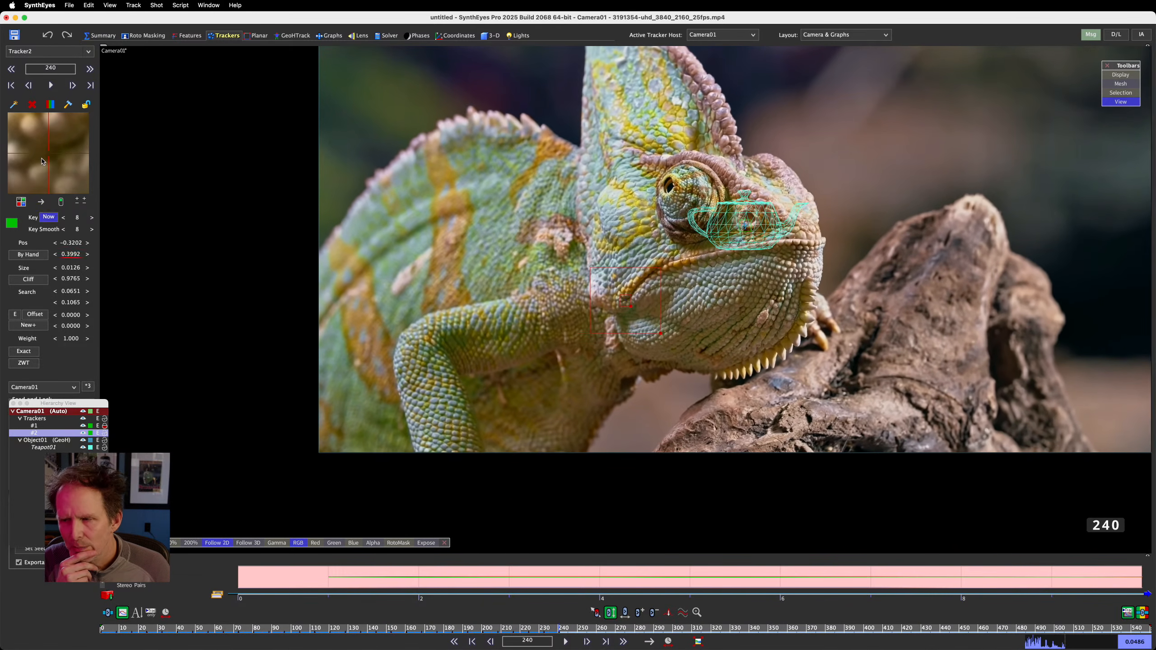
Step: Track the jaw tracker forward frame by frame from frame 240 to the end of the shot at frame 550
{"action": "key", "text": "d"}
{"action": "key", "text": "d"}
{"action": "key", "text": "d"}
{"action": "key", "text": "d"}
{"action": "key", "text": "d"}
{"action": "key", "text": "d"}
{"action": "key", "text": "d"}
{"action": "key", "text": "d"}
{"action": "key", "text": "d"}
{"action": "key", "text": "d"}
{"action": "key", "text": "d"}
{"action": "key", "text": "d"}
{"action": "key", "text": "d"}
{"action": "key", "text": "d"}
{"action": "key", "text": "d"}
{"action": "key", "text": "d"}
{"action": "key", "text": "d"}
{"action": "key", "text": "d"}
{"action": "key", "text": "d"}
{"action": "key", "text": "d"}
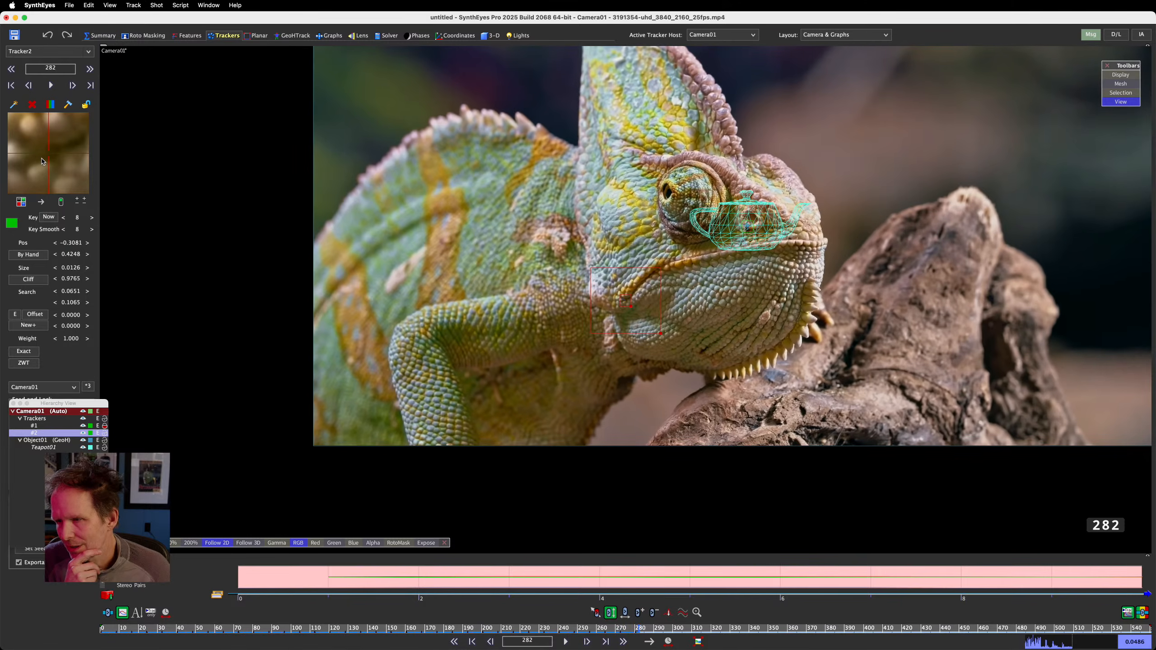
{"action": "key", "text": "d"}
{"action": "key", "text": "d"}
{"action": "key", "text": "d"}
{"action": "key", "text": "d"}
{"action": "key", "text": "d"}
{"action": "key", "text": "d"}
{"action": "key", "text": "d"}
{"action": "key", "text": "d"}
{"action": "key", "text": "d"}
{"action": "key", "text": "d"}
{"action": "key", "text": "d"}
{"action": "key", "text": "d"}
{"action": "key", "text": "d"}
{"action": "key", "text": "d"}
{"action": "key", "text": "d"}
{"action": "key", "text": "d"}
{"action": "key", "text": "d"}
{"action": "key", "text": "d"}
{"action": "key", "text": "d"}
{"action": "key", "text": "d"}
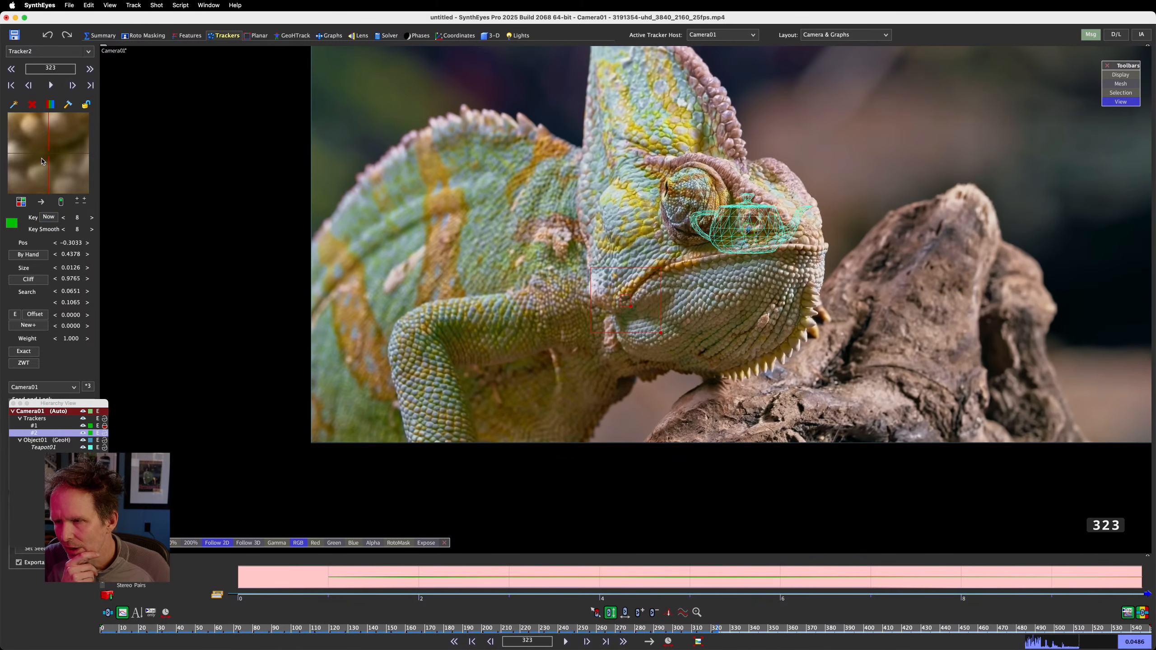
{"action": "key", "text": "d"}
{"action": "key", "text": "d"}
{"action": "key", "text": "d"}
{"action": "key", "text": "d"}
{"action": "key", "text": "d"}
{"action": "key", "text": "d"}
{"action": "key", "text": "d"}
{"action": "key", "text": "d"}
{"action": "key", "text": "d"}
{"action": "key", "text": "d"}
{"action": "key", "text": "d"}
{"action": "key", "text": "d"}
{"action": "key", "text": "d"}
{"action": "key", "text": "d"}
{"action": "key", "text": "d"}
{"action": "key", "text": "d"}
{"action": "key", "text": "d"}
{"action": "key", "text": "d"}
{"action": "key", "text": "d"}
{"action": "key", "text": "d"}
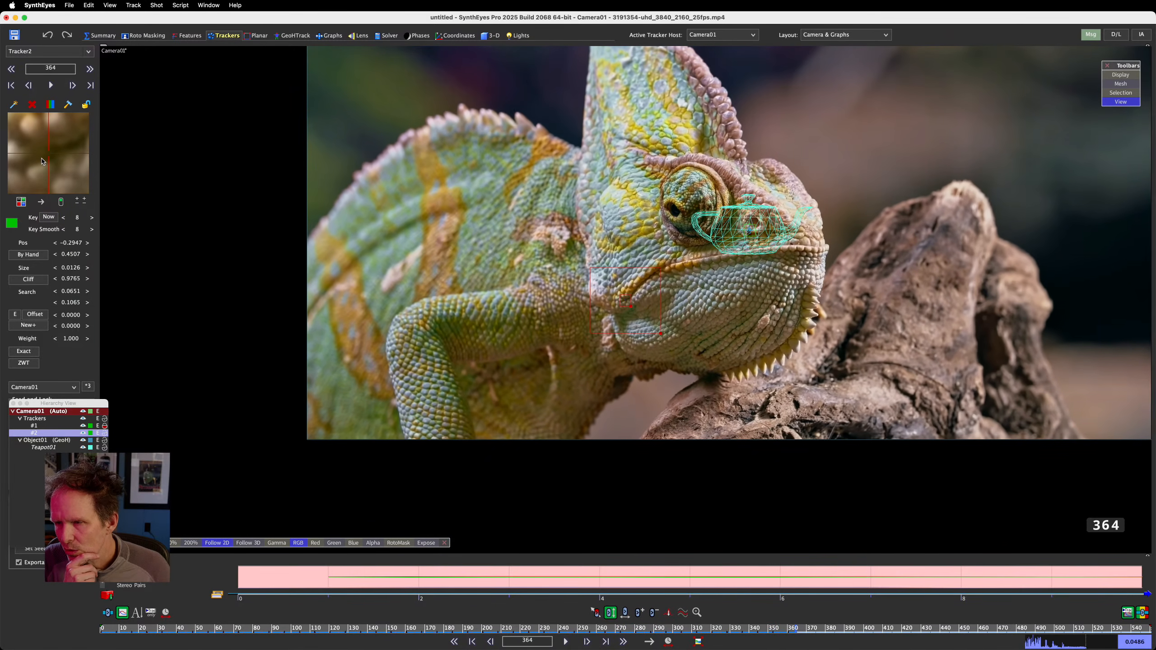
{"action": "key", "text": "d"}
{"action": "key", "text": "d"}
{"action": "key", "text": "d"}
{"action": "key", "text": "d"}
{"action": "key", "text": "d"}
{"action": "key", "text": "d"}
{"action": "key", "text": "d"}
{"action": "key", "text": "d"}
{"action": "key", "text": "d"}
{"action": "key", "text": "d"}
{"action": "key", "text": "d"}
{"action": "key", "text": "d"}
{"action": "key", "text": "d"}
{"action": "key", "text": "d"}
{"action": "key", "text": "d"}
{"action": "key", "text": "d"}
{"action": "key", "text": "d"}
{"action": "key", "text": "d"}
{"action": "key", "text": "d"}
{"action": "key", "text": "d"}
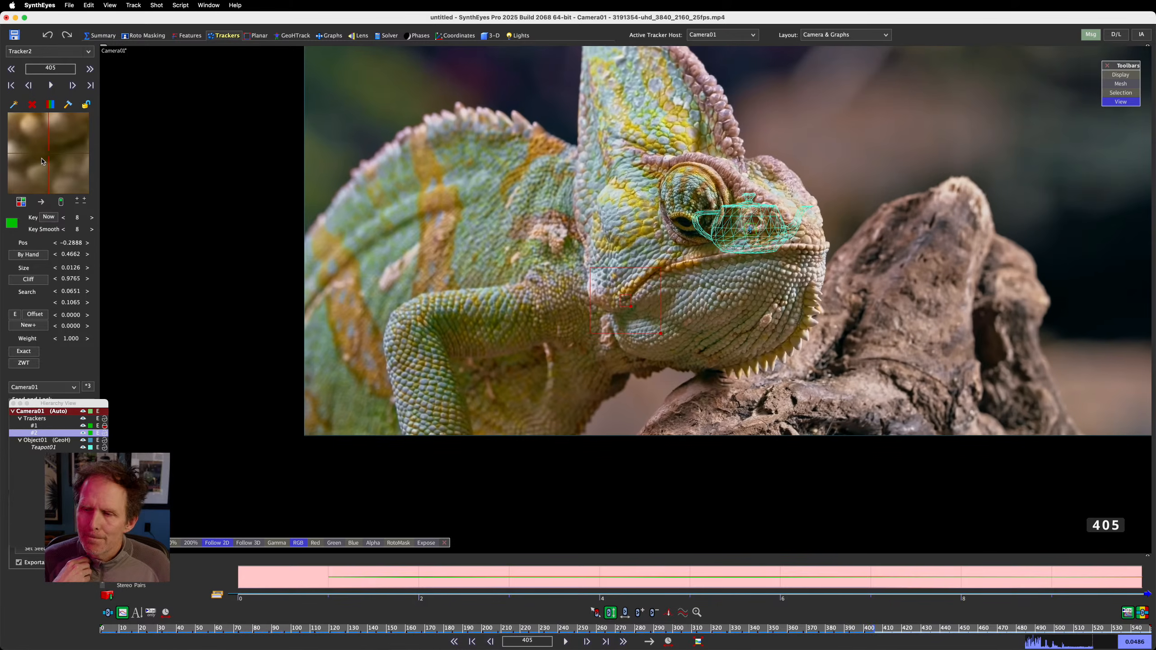
{"action": "key", "text": "d"}
{"action": "key", "text": "d"}
{"action": "key", "text": "d"}
{"action": "key", "text": "d"}
{"action": "key", "text": "d"}
{"action": "key", "text": "d"}
{"action": "key", "text": "d"}
{"action": "key", "text": "d"}
{"action": "key", "text": "d"}
{"action": "key", "text": "d"}
{"action": "key", "text": "d"}
{"action": "key", "text": "d"}
{"action": "key", "text": "d"}
{"action": "key", "text": "d"}
{"action": "key", "text": "d"}
{"action": "key", "text": "d"}
{"action": "key", "text": "d"}
{"action": "key", "text": "d"}
{"action": "key", "text": "d"}
{"action": "key", "text": "d"}
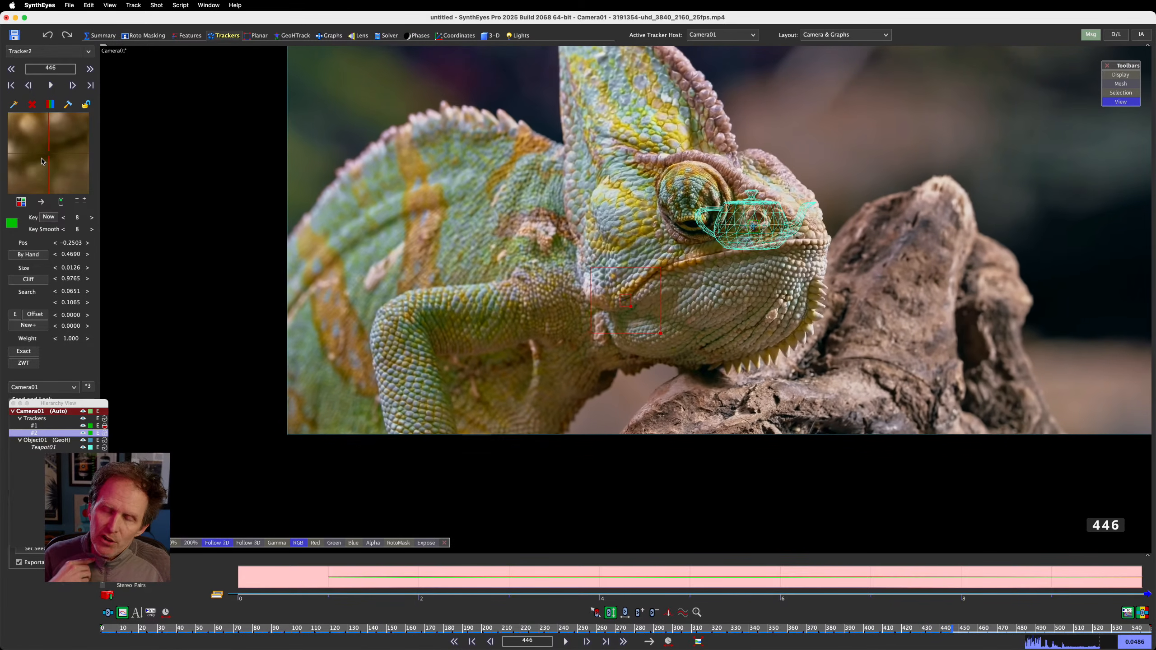
{"action": "key", "text": "d"}
{"action": "key", "text": "d"}
{"action": "key", "text": "d"}
{"action": "key", "text": "d"}
{"action": "key", "text": "d"}
{"action": "key", "text": "d"}
{"action": "key", "text": "d"}
{"action": "key", "text": "d"}
{"action": "key", "text": "d"}
{"action": "key", "text": "d"}
{"action": "key", "text": "d"}
{"action": "key", "text": "d"}
{"action": "key", "text": "d"}
{"action": "key", "text": "d"}
{"action": "key", "text": "d"}
{"action": "key", "text": "d"}
{"action": "key", "text": "d"}
{"action": "key", "text": "d"}
{"action": "key", "text": "d"}
{"action": "key", "text": "d"}
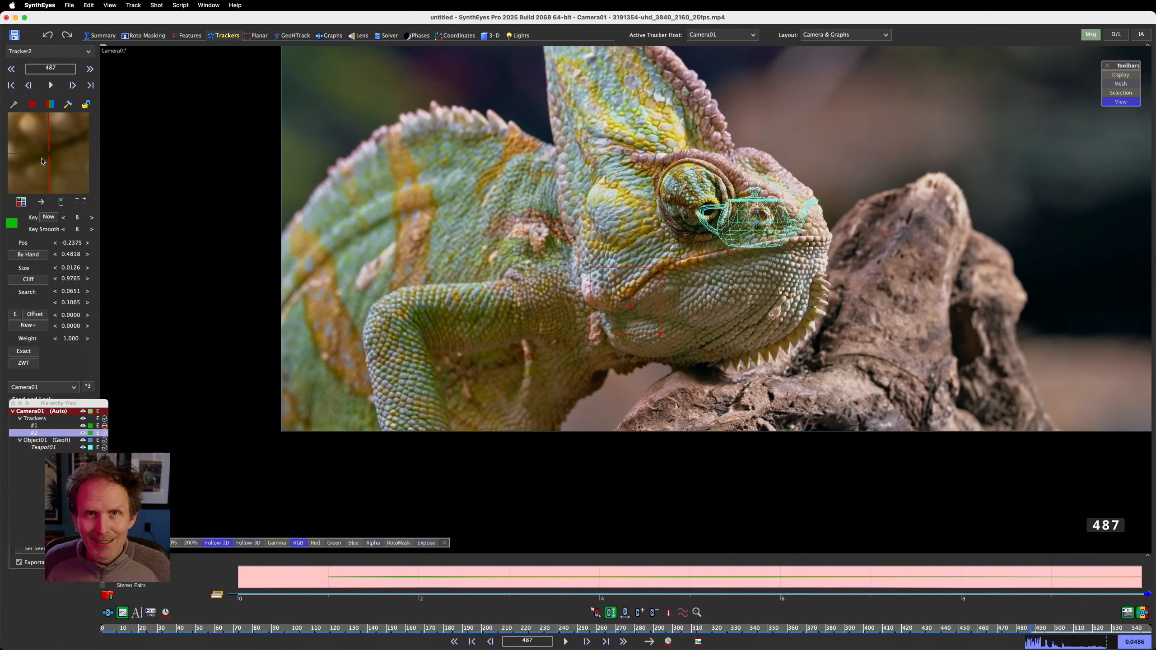
{"action": "key", "text": "d"}
{"action": "key", "text": "d"}
{"action": "key", "text": "d"}
{"action": "key", "text": "d"}
{"action": "key", "text": "d"}
{"action": "key", "text": "d"}
{"action": "key", "text": "d"}
{"action": "key", "text": "d"}
{"action": "key", "text": "d"}
{"action": "key", "text": "d"}
{"action": "key", "text": "d"}
{"action": "key", "text": "d"}
{"action": "key", "text": "d"}
{"action": "key", "text": "d"}
{"action": "key", "text": "d"}
{"action": "key", "text": "d"}
{"action": "key", "text": "d"}
{"action": "key", "text": "d"}
{"action": "key", "text": "d"}
{"action": "key", "text": "d"}
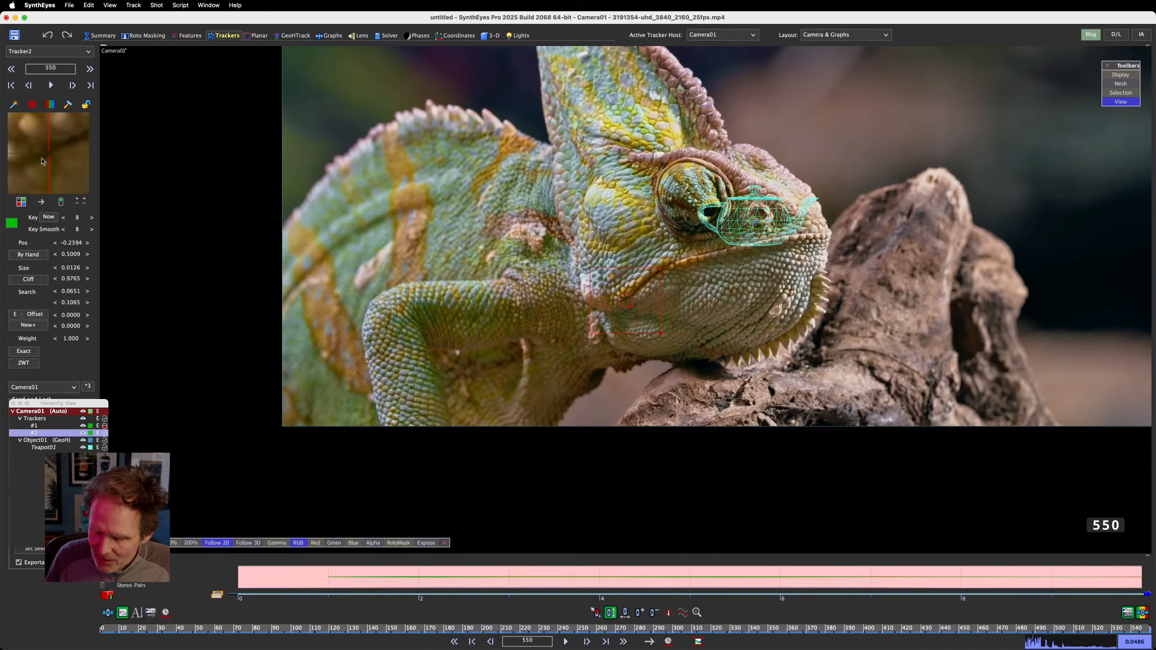
Step: Lock the finished jaw tracker and return the shot to frame 0
{"action": "left_click", "coordinate": [86, 105]}
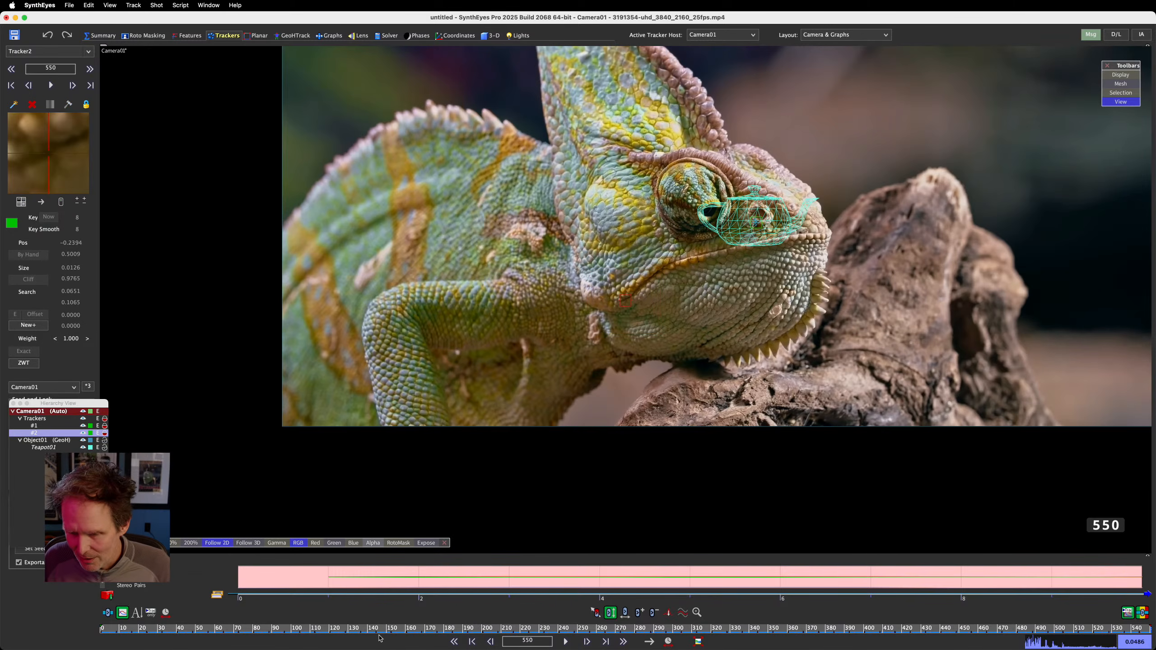
{"action": "left_click_drag", "start_coordinate": [381, 633], "coordinate": [37, 640]}
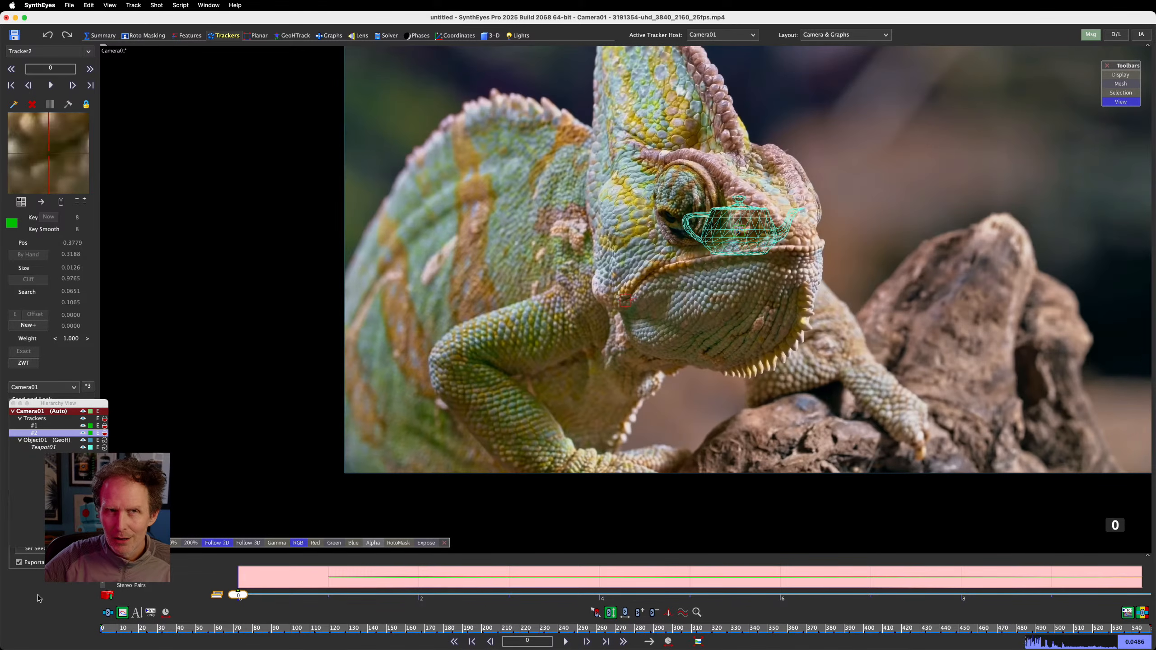
Step: Try to drop the selected jaw tracker onto the teapot mesh with the Drop onto mesh command
{"action": "left_click", "coordinate": [62, 402]}
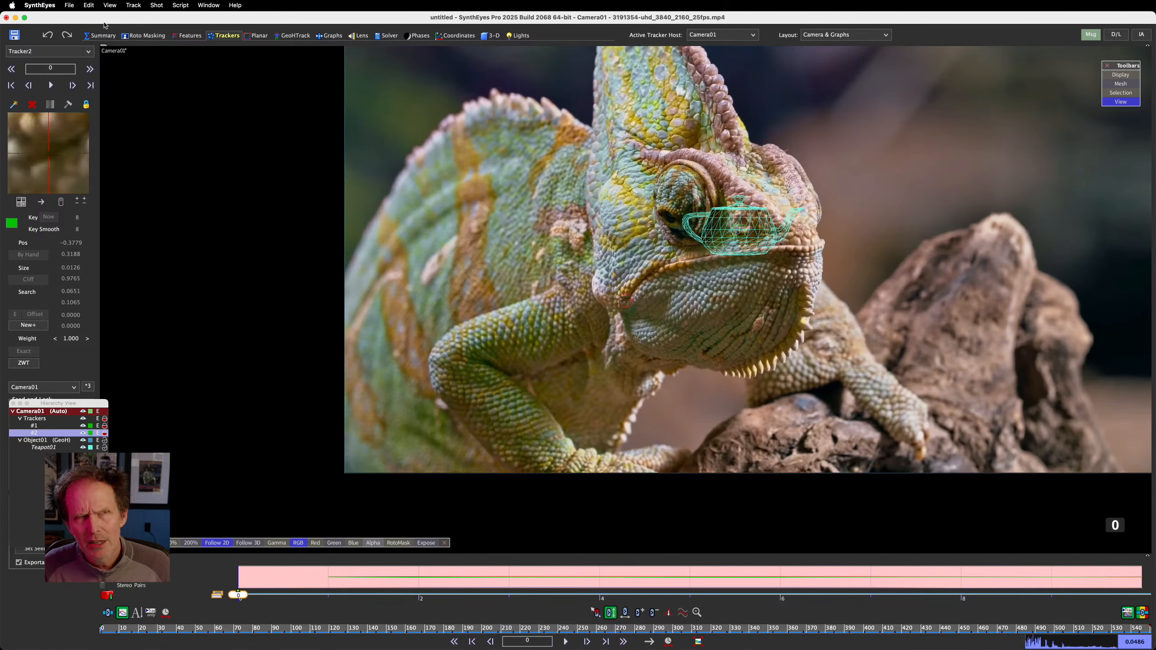
{"action": "left_click", "coordinate": [148, 17]}
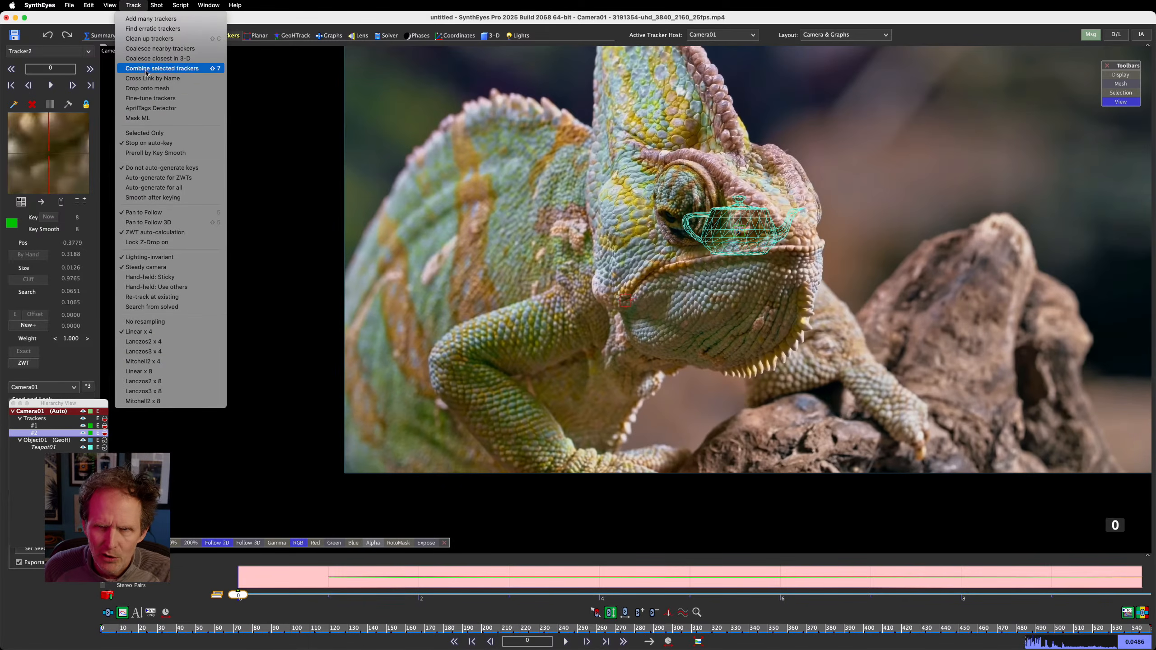
{"action": "left_click", "coordinate": [150, 89]}
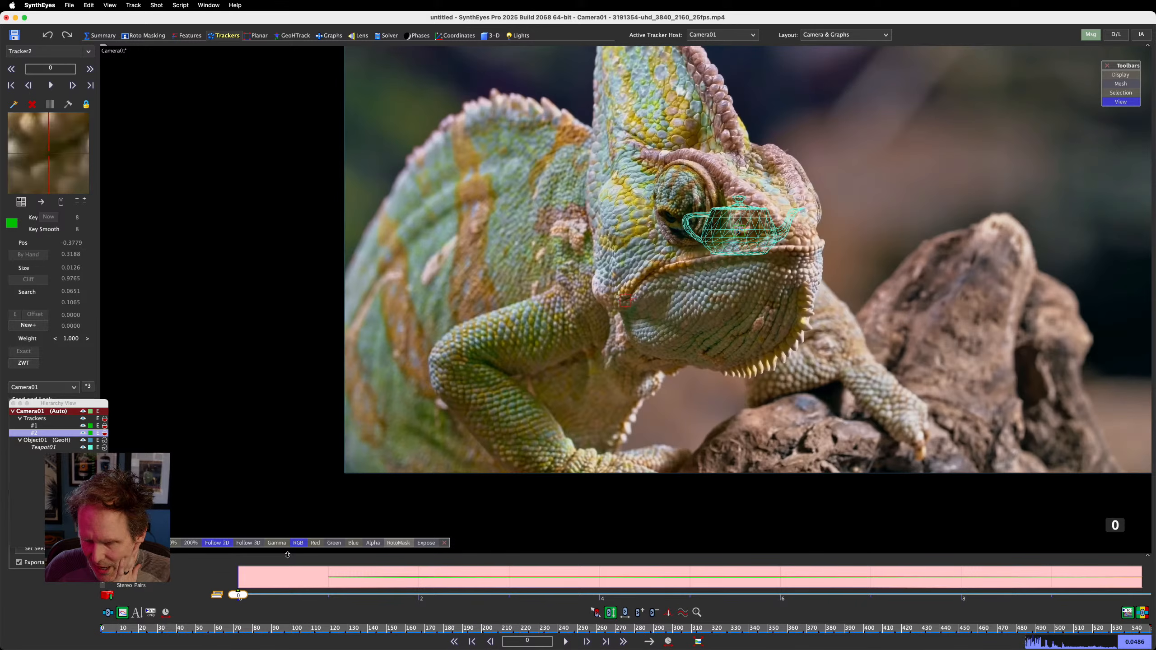
Step: Move the GeoHTrack toolbar higher in the 3-D room's perspective view, and return to the Trackers room
{"action": "left_click", "coordinate": [493, 35]}
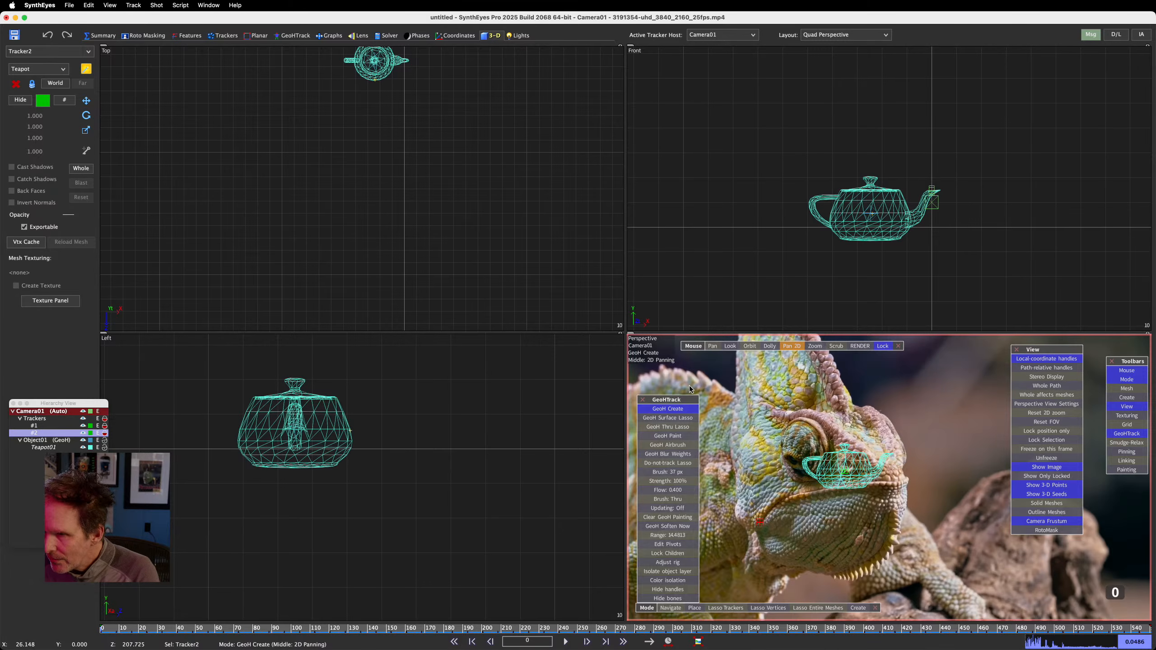
{"action": "left_click_drag", "start_coordinate": [674, 400], "coordinate": [672, 376]}
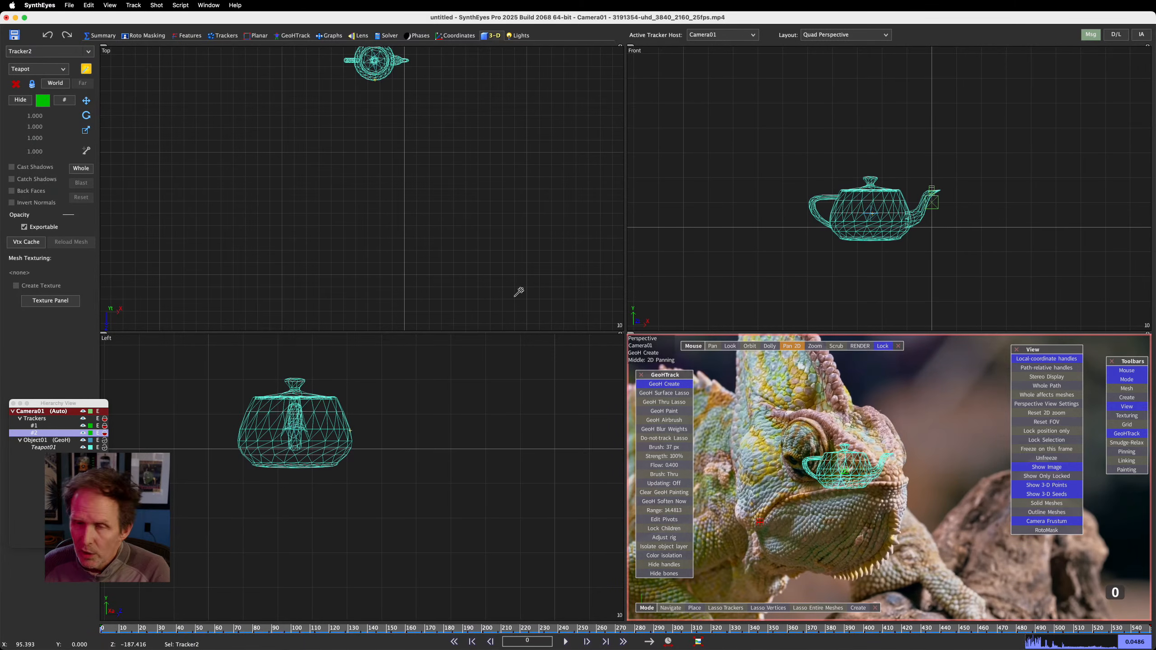
{"action": "left_click", "coordinate": [223, 36]}
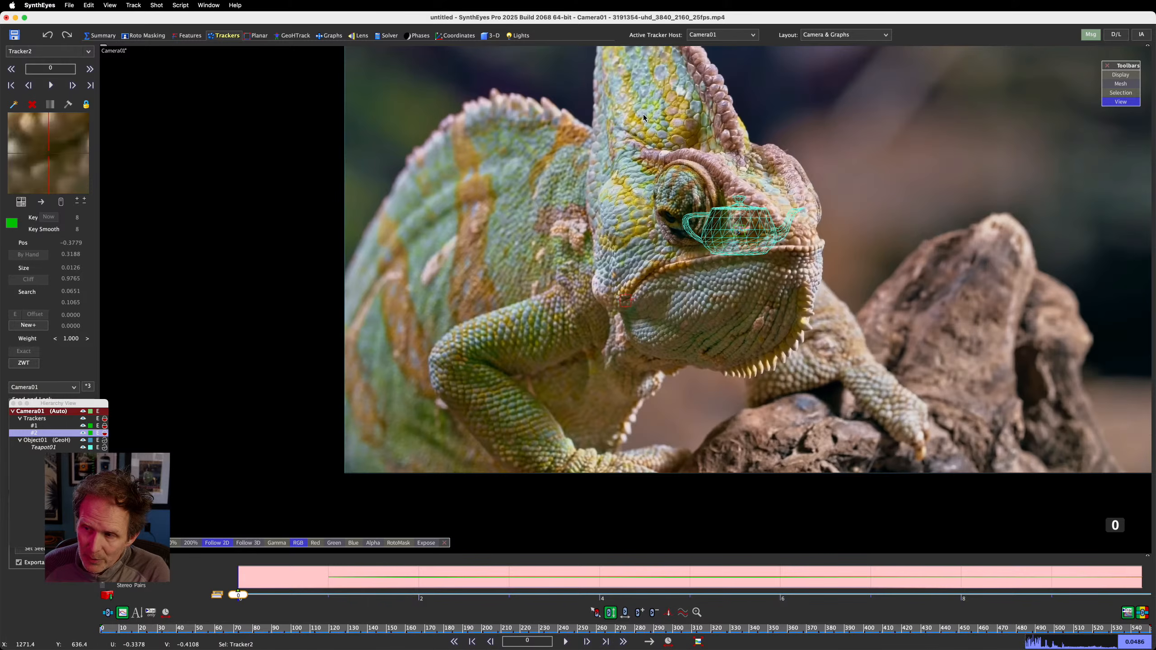
Step: Change the Trackers room's camera viewport to a Perspective view, keeping the graph viewport beneath it
{"action": "left_click", "coordinate": [105, 49]}
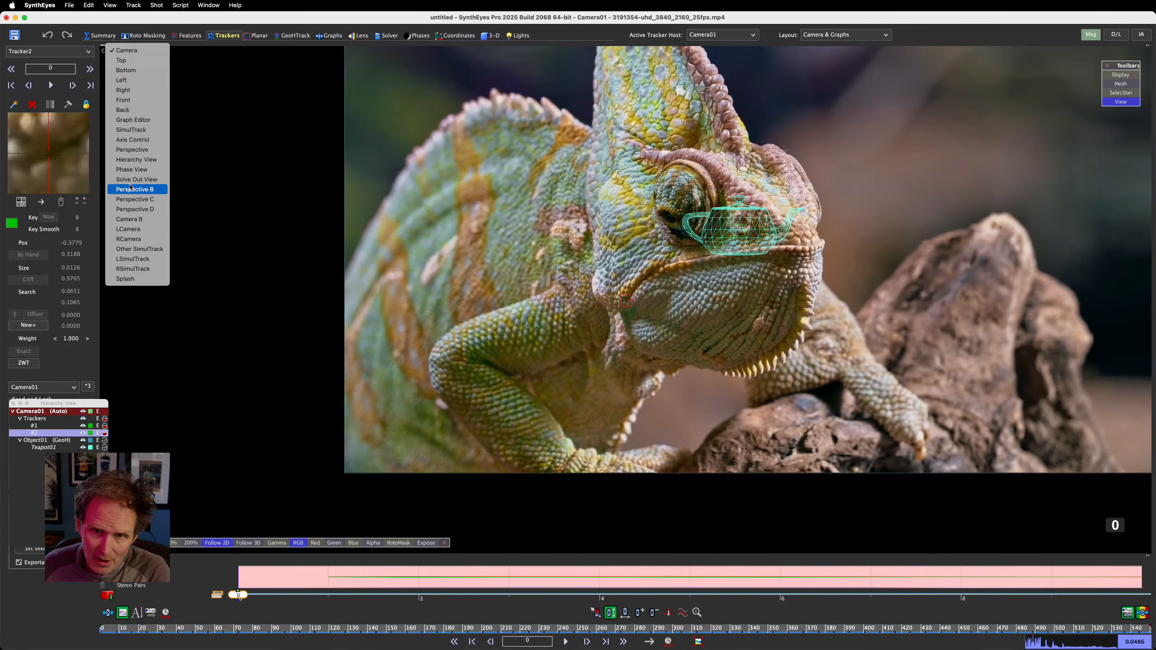
{"action": "left_click", "coordinate": [137, 150]}
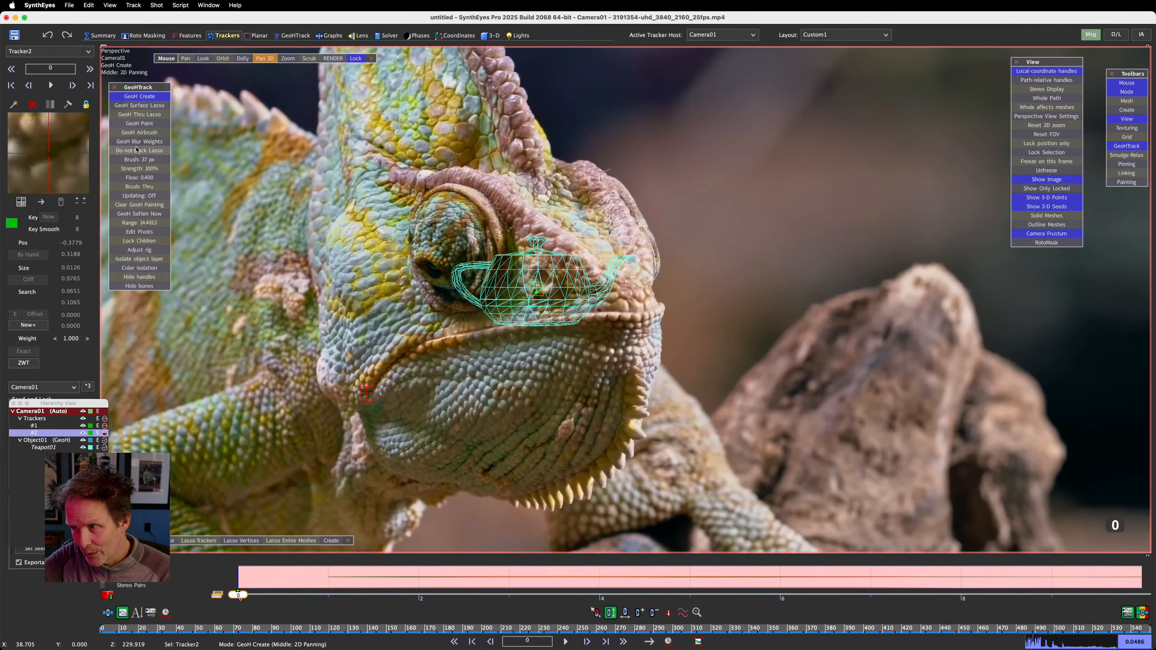
{"action": "left_click", "coordinate": [820, 35]}
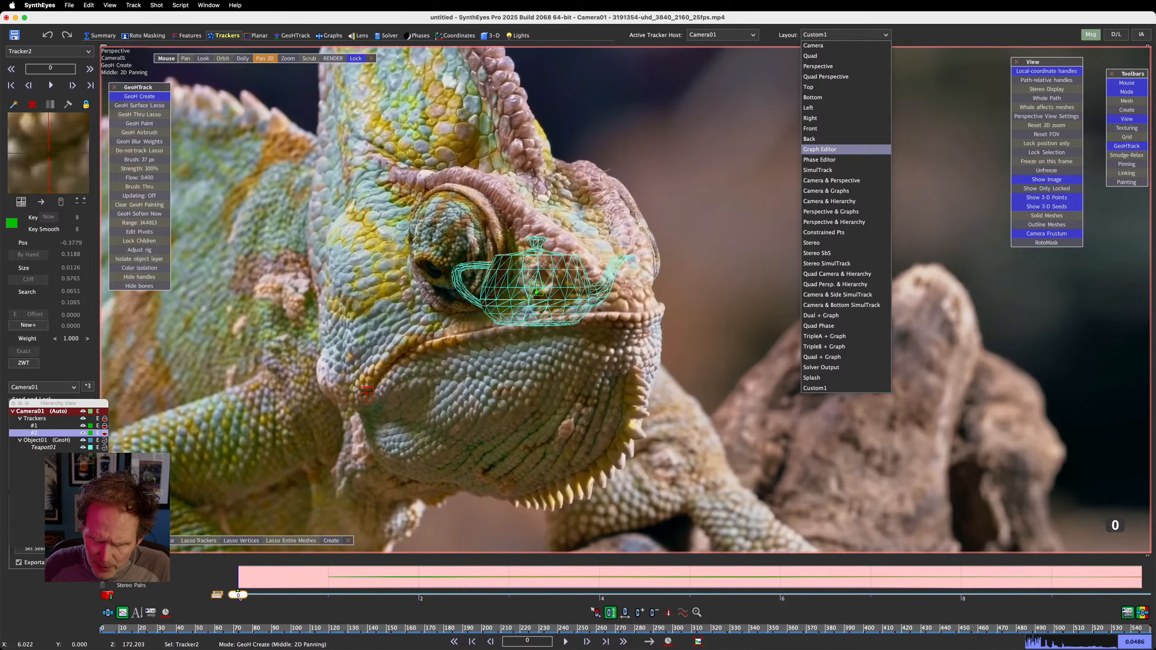
Step: Set the perspective view's mouse mode to Place on mesh for positioning the jaw tracker
{"action": "left_click", "coordinate": [167, 540]}
{"action": "left_click", "coordinate": [167, 540]}
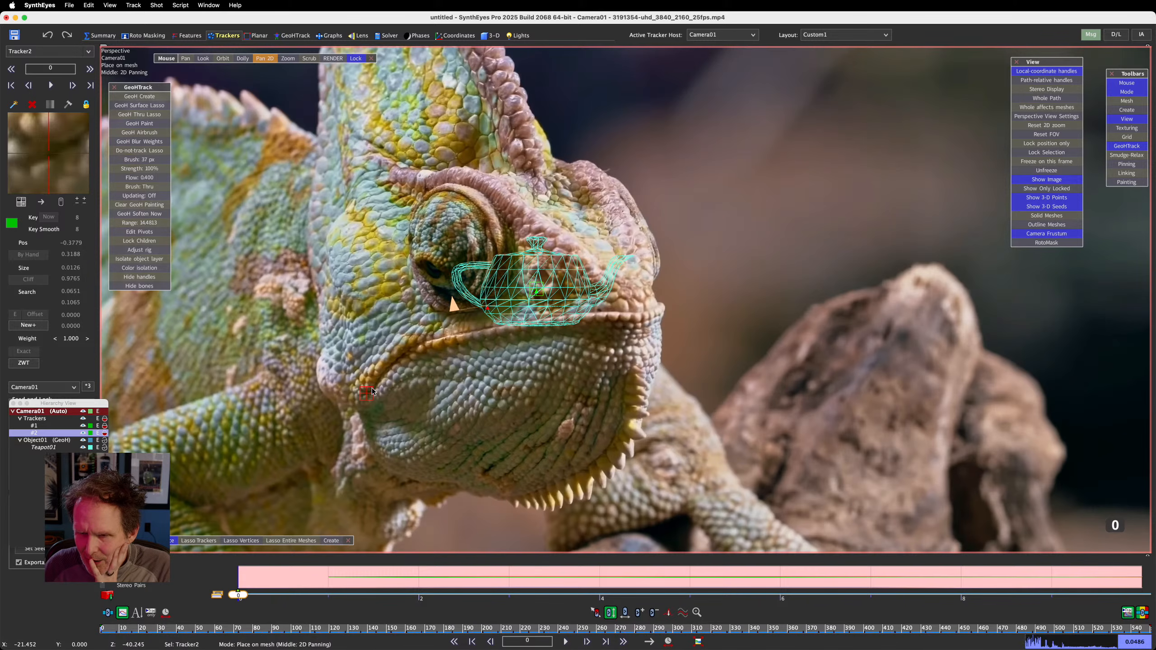
{"action": "mouse_move", "coordinate": [368, 394]}
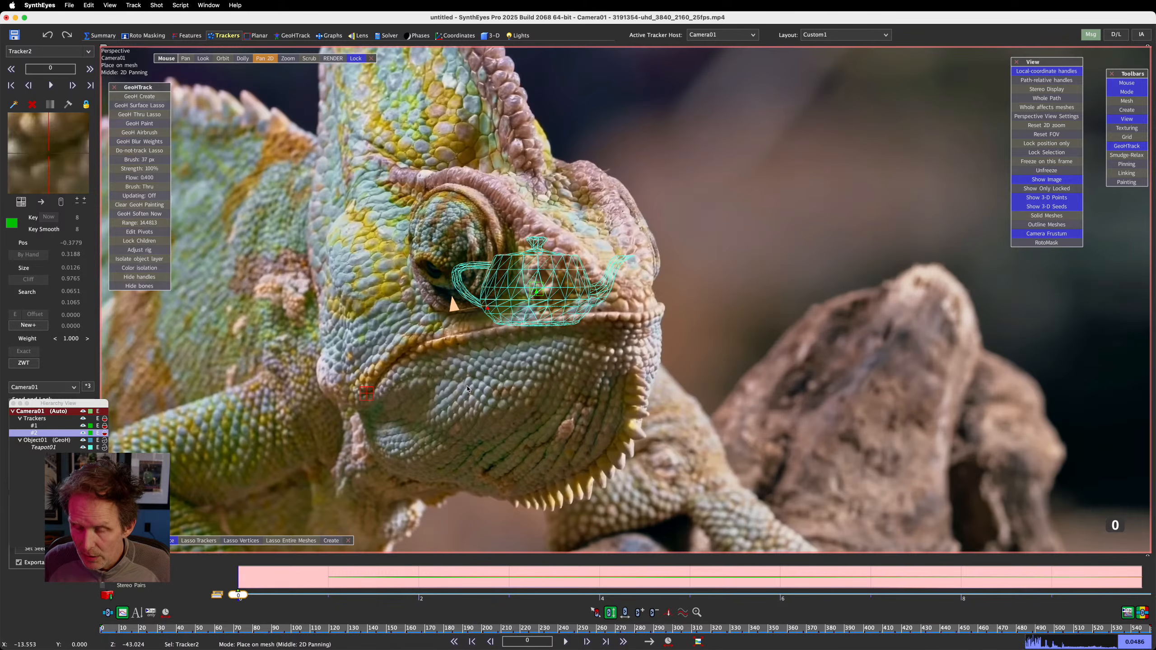
Step: Move the floating Hierarchy View clear of the Seed and Lock settings and choose Lock Point for the jaw tracker
{"action": "left_click", "coordinate": [55, 404]}
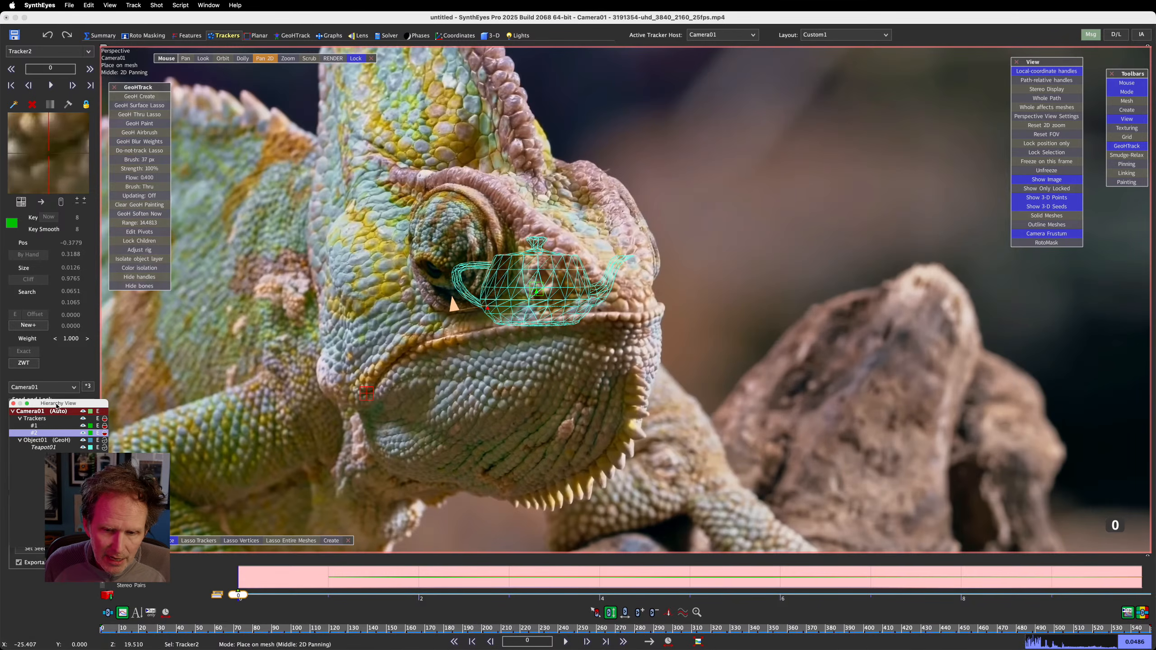
{"action": "left_click_drag", "start_coordinate": [56, 405], "coordinate": [174, 430]}
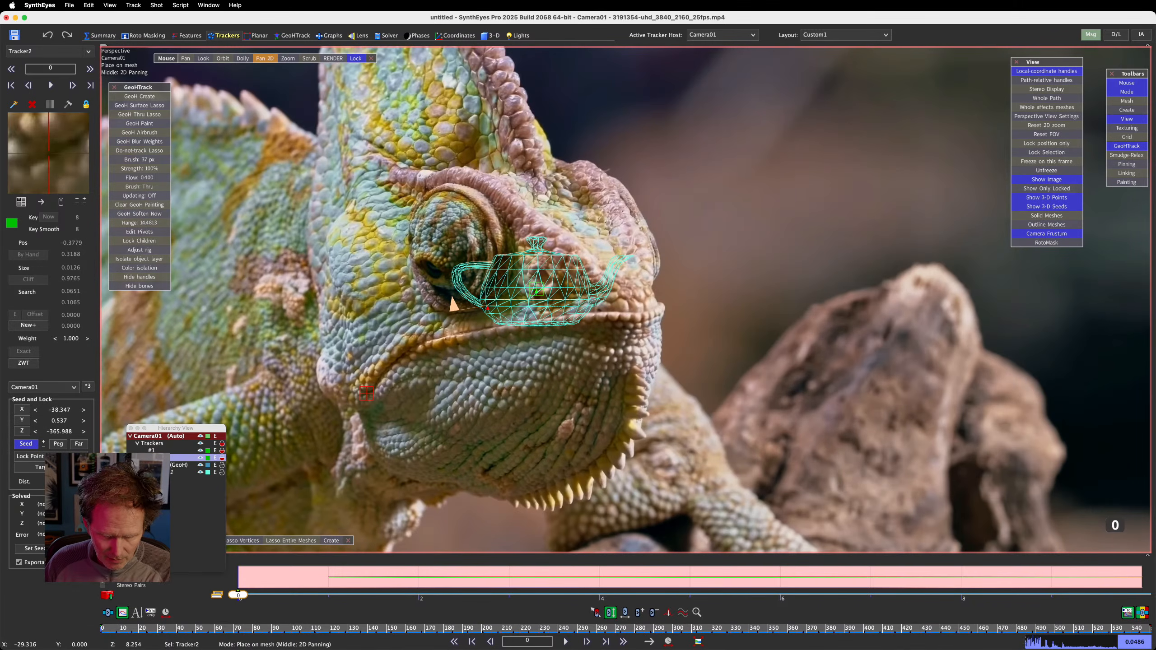
{"action": "left_click", "coordinate": [30, 456]}
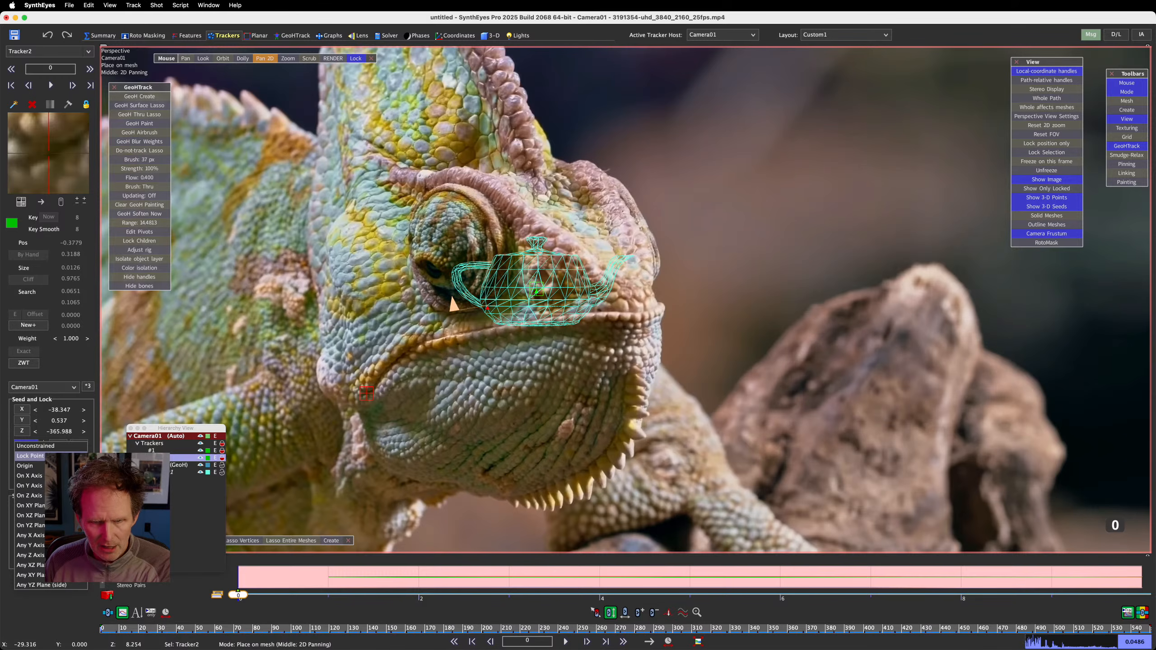
{"action": "left_click", "coordinate": [50, 456]}
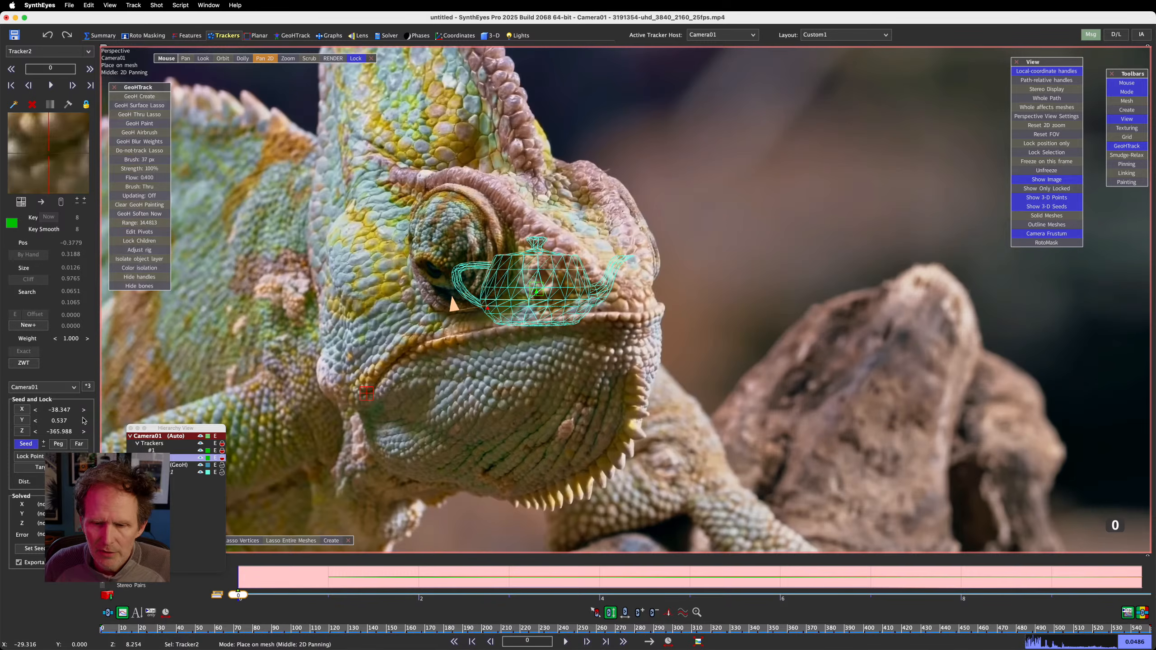
{"action": "left_click", "coordinate": [156, 429]}
{"action": "left_click_drag", "start_coordinate": [158, 431], "coordinate": [145, 388]}
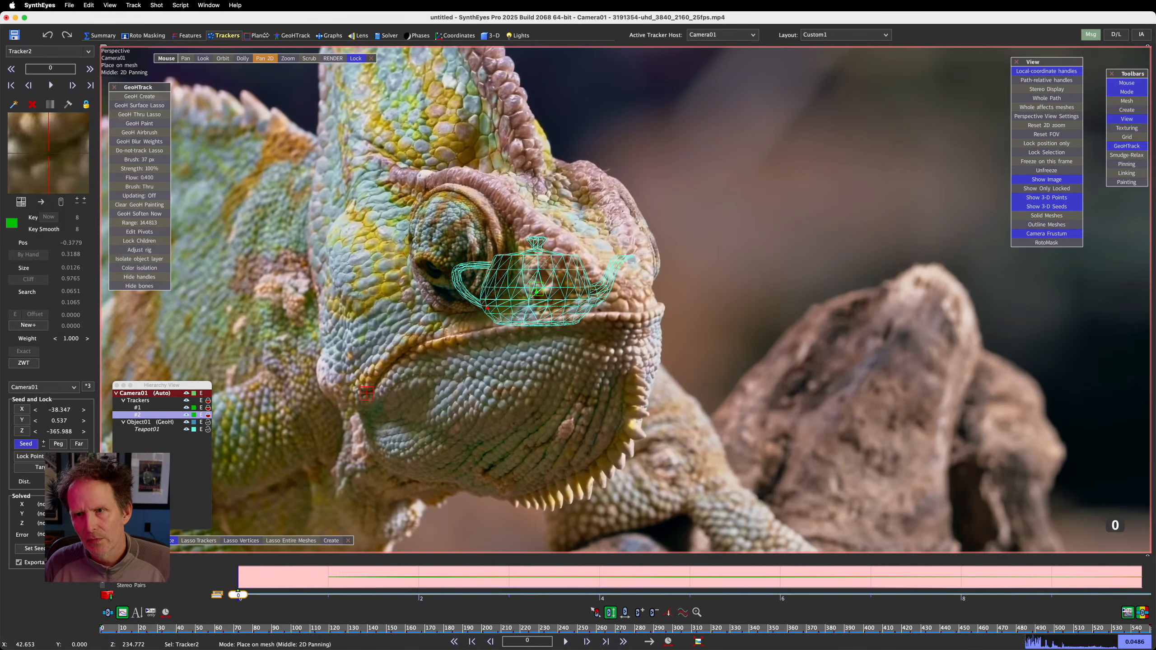
Step: Switch to the GeoHTrack room, select Object01 and unlock its Z translation
{"action": "left_click", "coordinate": [287, 36]}
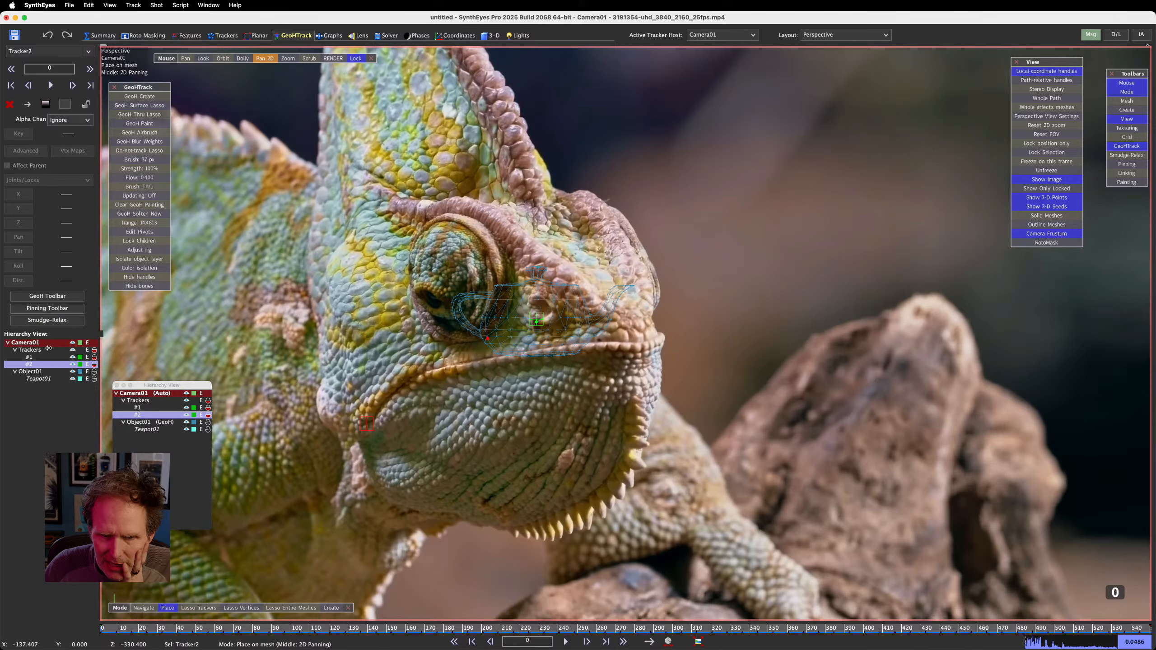
{"action": "left_click", "coordinate": [34, 371]}
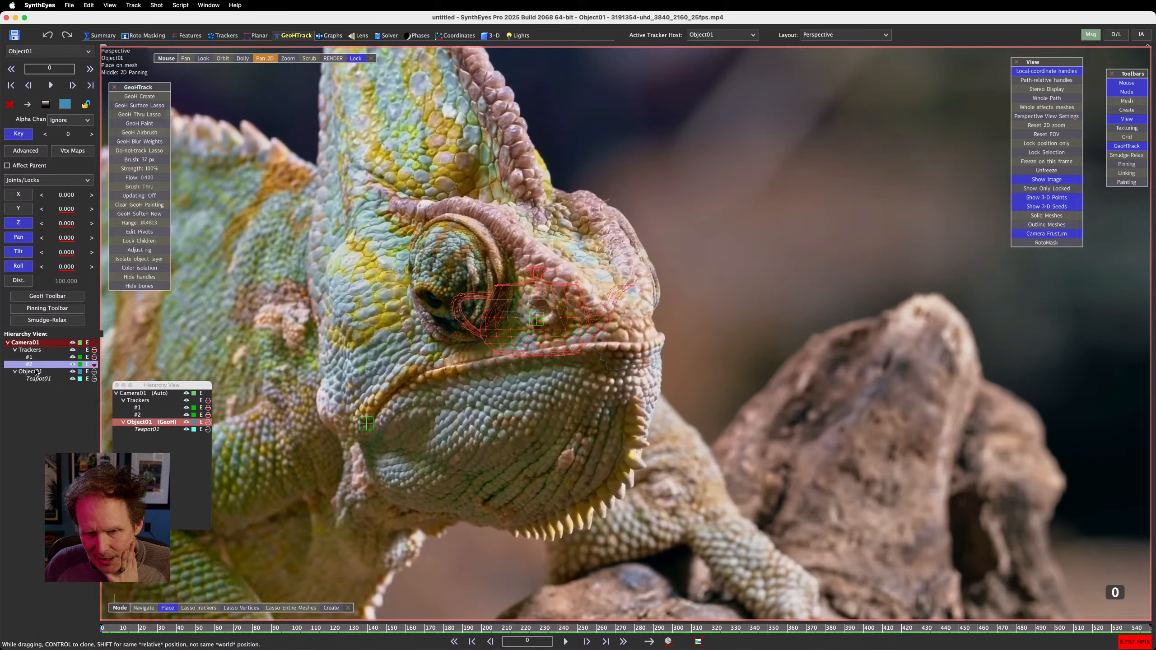
{"action": "left_click", "coordinate": [32, 358]}
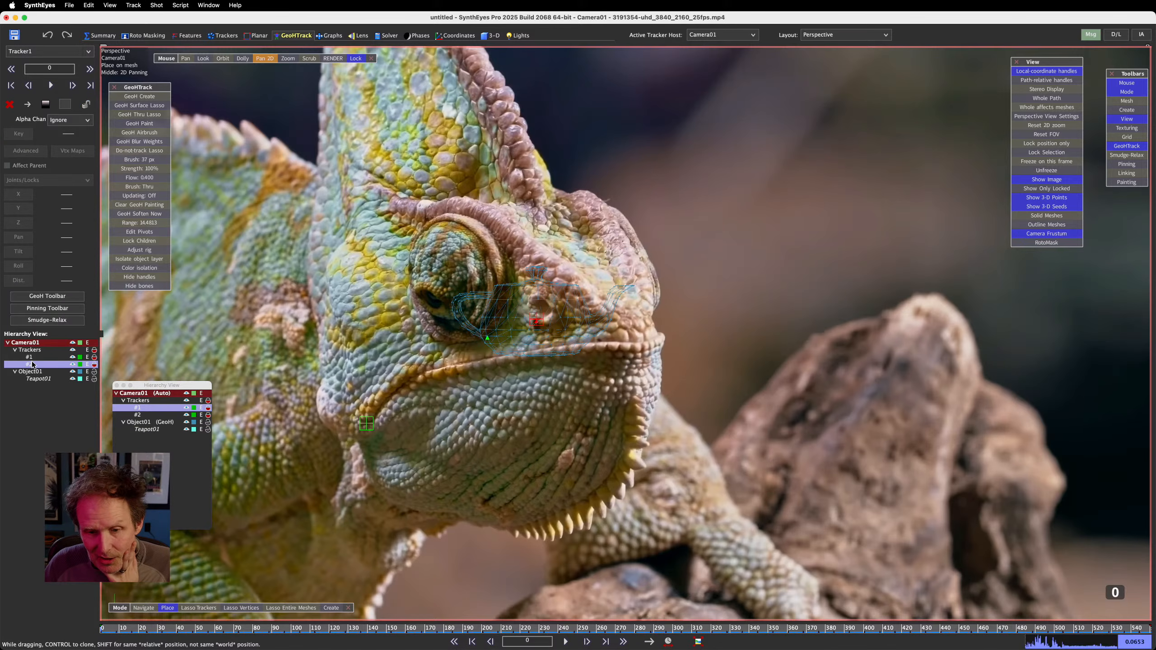
{"action": "left_click", "coordinate": [32, 364]}
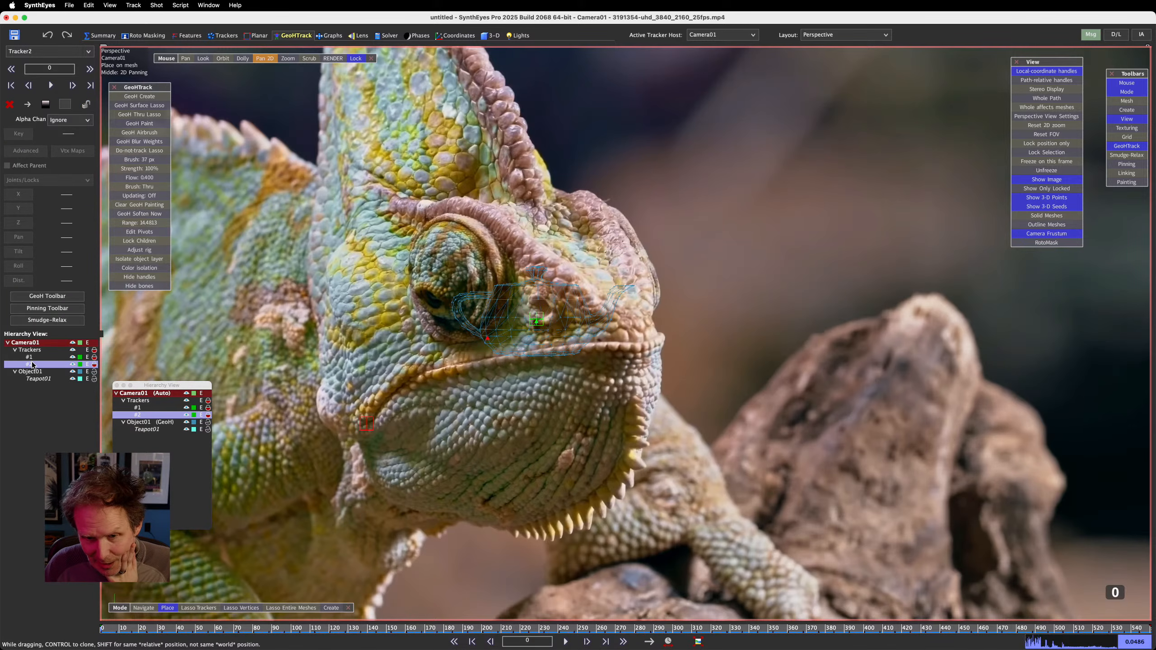
{"action": "left_click", "coordinate": [34, 373]}
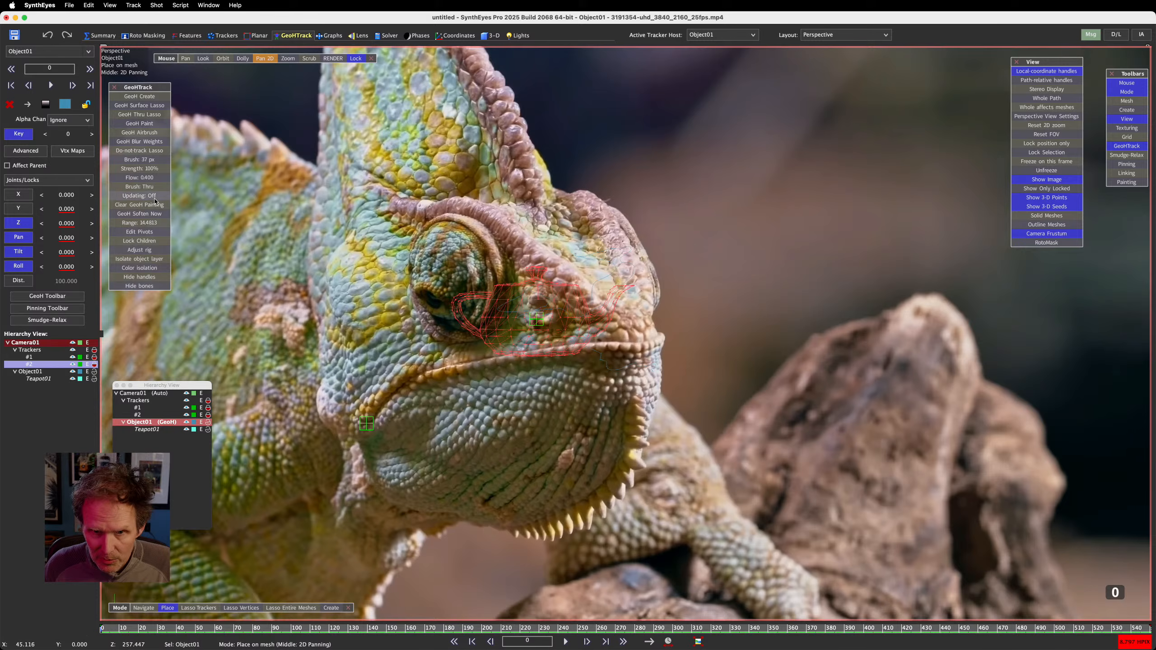
{"action": "left_click", "coordinate": [20, 224]}
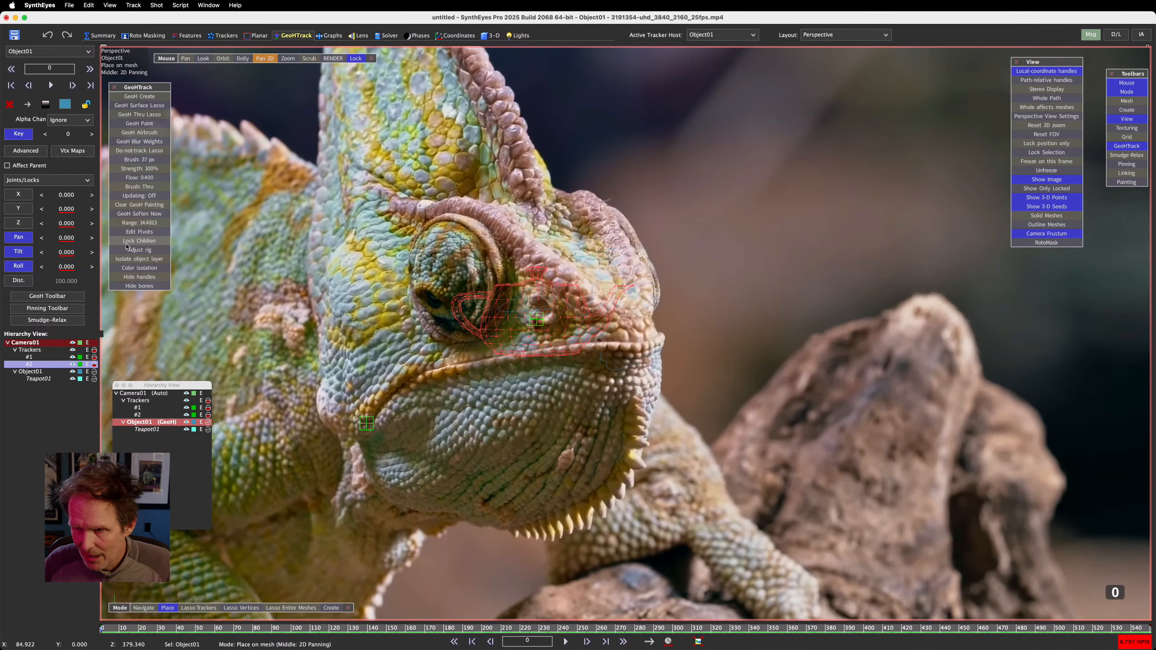
Step: Step forward to frame 21 to check how the teapot follows the head, and return to frame 0
{"action": "key", "text": "Right"}
{"action": "key", "text": "Right"}
{"action": "key", "text": "Right"}
{"action": "key", "text": "Right"}
{"action": "key", "text": "Right"}
{"action": "key", "text": "Right"}
{"action": "key", "text": "Right"}
{"action": "key", "text": "Right"}
{"action": "key", "text": "Right"}
{"action": "key", "text": "Right"}
{"action": "key", "text": "Right"}
{"action": "key", "text": "Right"}
{"action": "key", "text": "Right"}
{"action": "key", "text": "Right"}
{"action": "key", "text": "Right"}
{"action": "key", "text": "Right"}
{"action": "key", "text": "Right"}
{"action": "key", "text": "Right"}
{"action": "key", "text": "Right"}
{"action": "key", "text": "Right"}
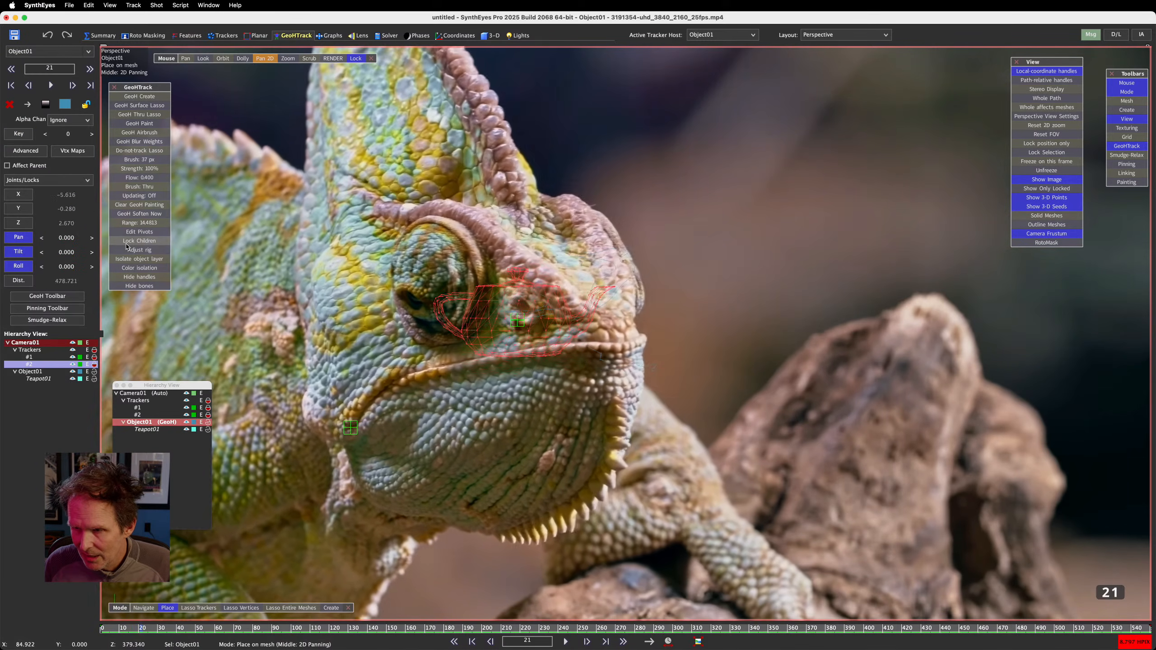
{"action": "key", "text": "Left"}
{"action": "key", "text": "Left"}
{"action": "key", "text": "Left"}
{"action": "key", "text": "Left"}
{"action": "key", "text": "Left"}
{"action": "key", "text": "Left"}
{"action": "key", "text": "Left"}
{"action": "key", "text": "Left"}
{"action": "key", "text": "Left"}
{"action": "key", "text": "Left"}
{"action": "key", "text": "Home"}
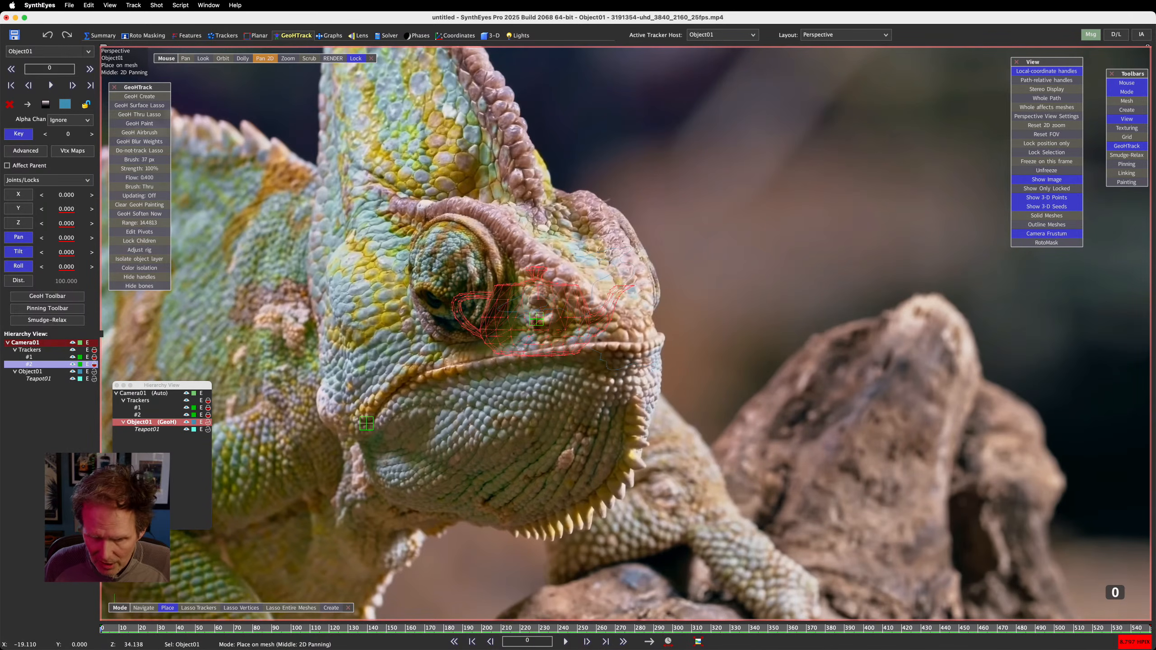
{"action": "left_click", "coordinate": [140, 628]}
{"action": "left_click_drag", "start_coordinate": [139, 629], "coordinate": [101, 629]}
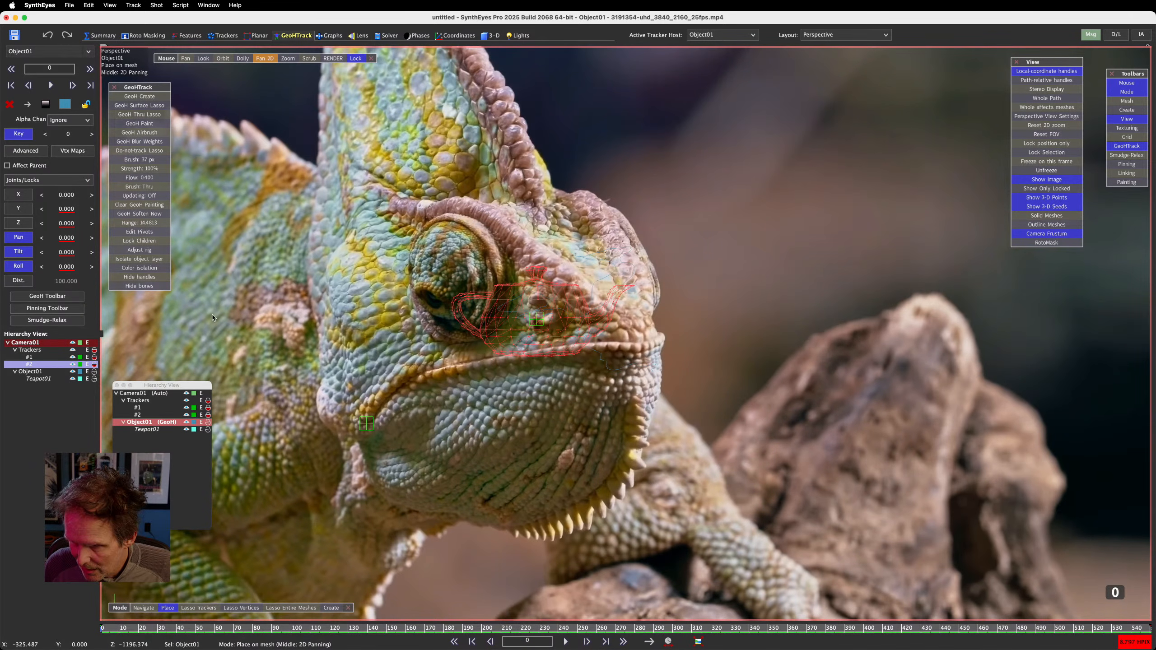
Step: Reparent both trackers from Camera01 to Object01 in the floating Hierarchy View, and check the teapot on frame 1
{"action": "left_click", "coordinate": [145, 433]}
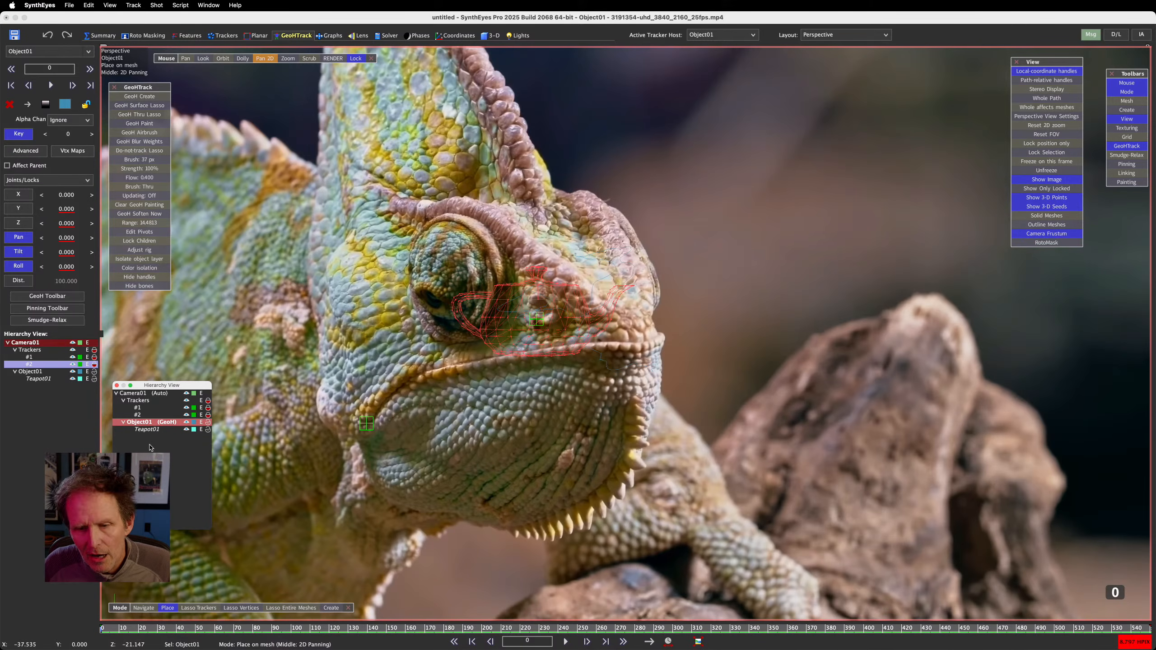
{"action": "left_click", "coordinate": [138, 410]}
{"action": "left_click", "coordinate": [137, 415], "text": "shift"}
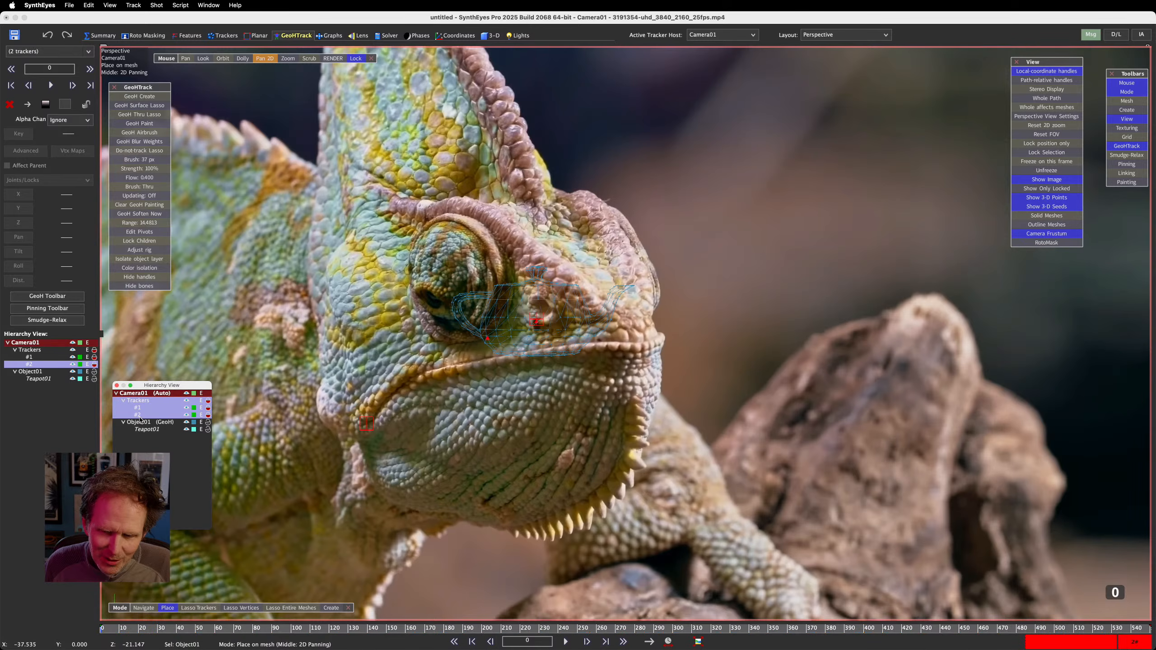
{"action": "left_click_drag", "start_coordinate": [138, 416], "coordinate": [142, 425]}
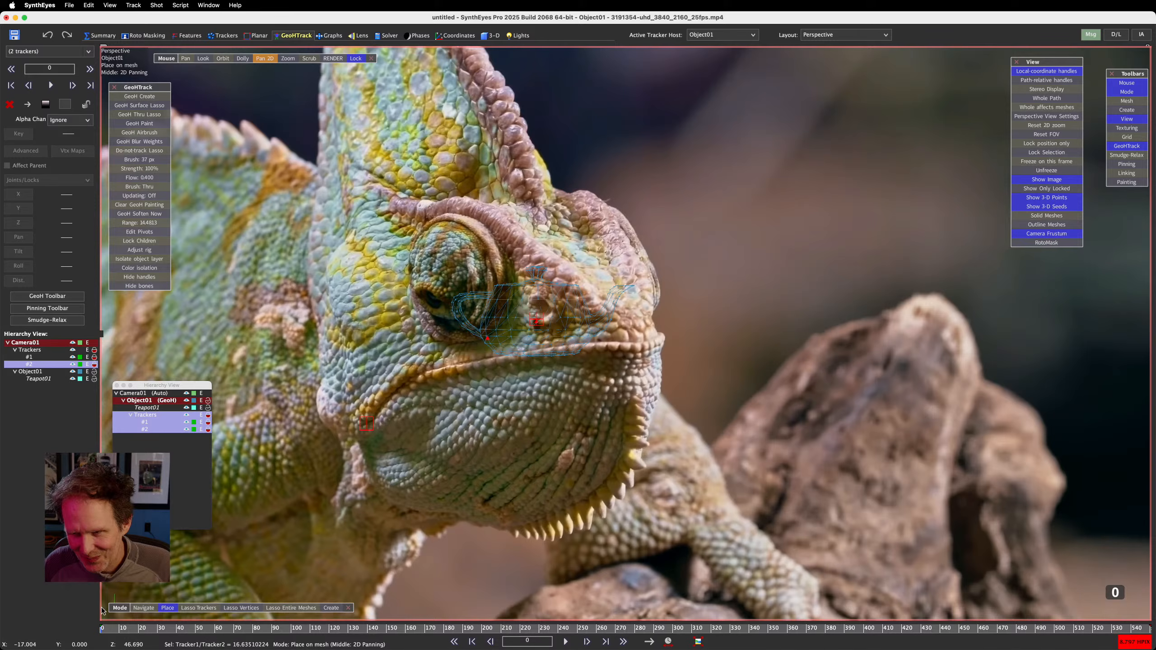
{"action": "key", "text": "Right"}
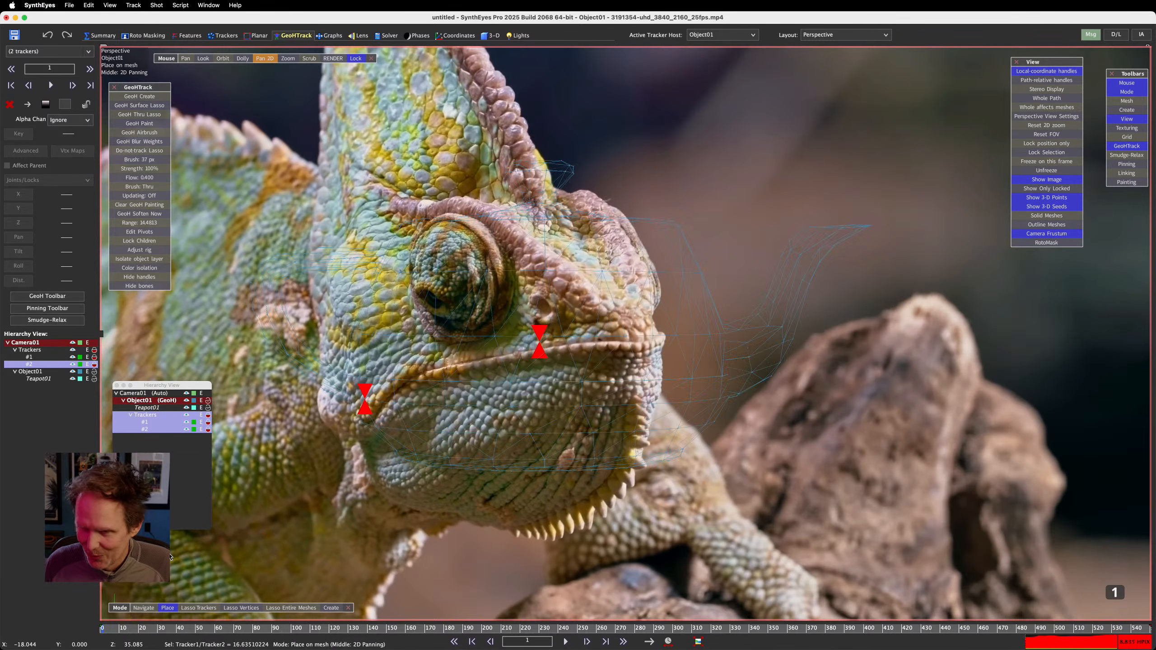
{"action": "key", "text": "Left"}
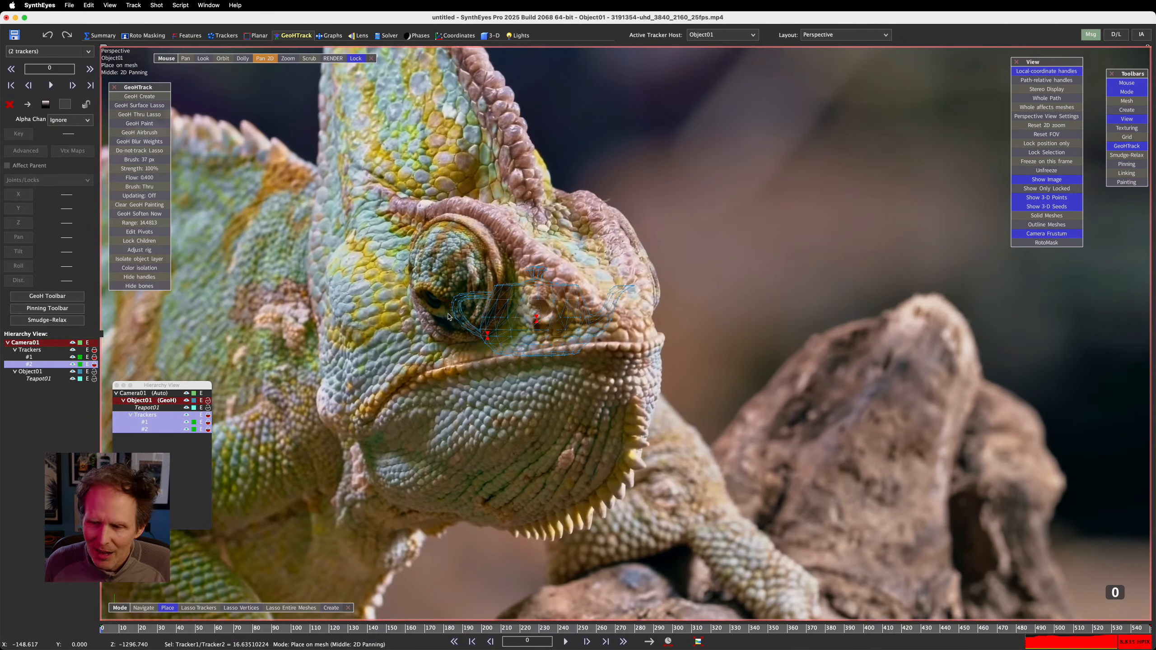
Step: Remove Object01's key on frame 0 and play the shot through to frame 550
{"action": "left_click", "coordinate": [145, 401]}
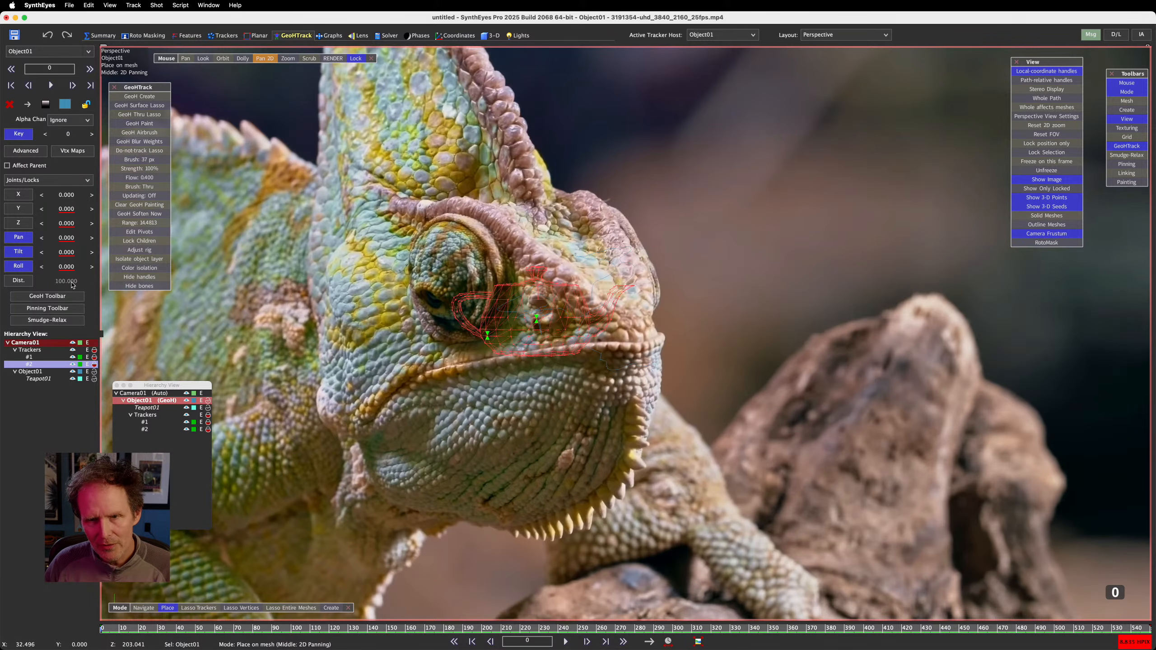
{"action": "left_click", "coordinate": [19, 134]}
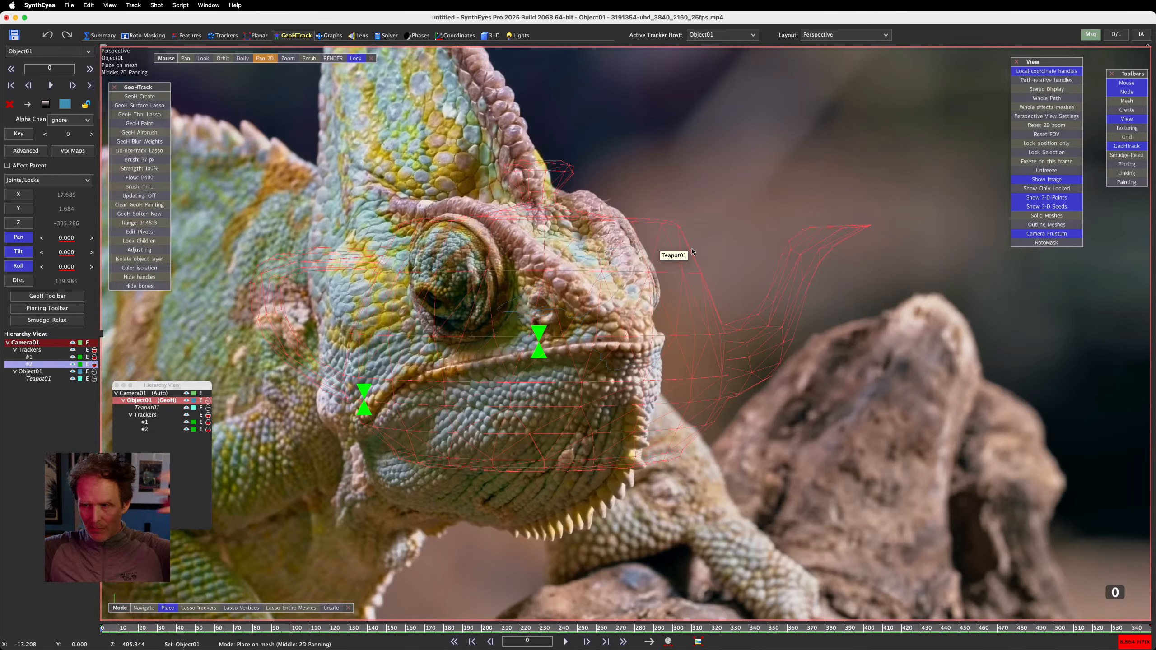
{"action": "key", "text": "space"}
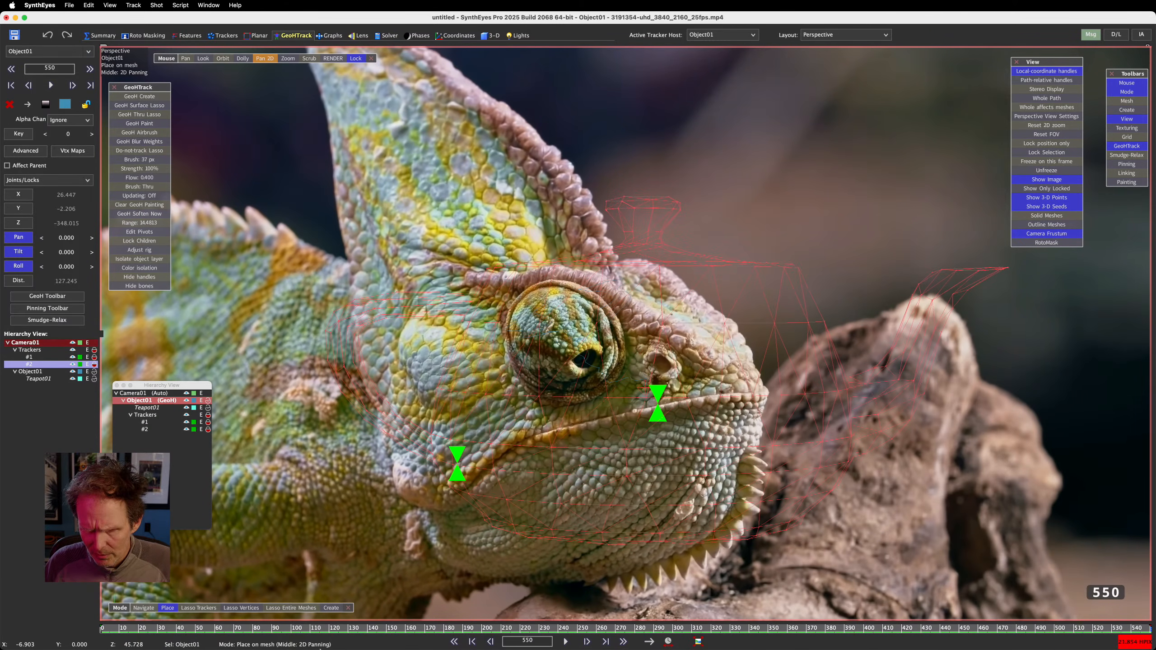
Step: Inspect the teapot's distance from the camera in the 3-D room's top view, and undo the last change to Object01
{"action": "left_click", "coordinate": [494, 35]}
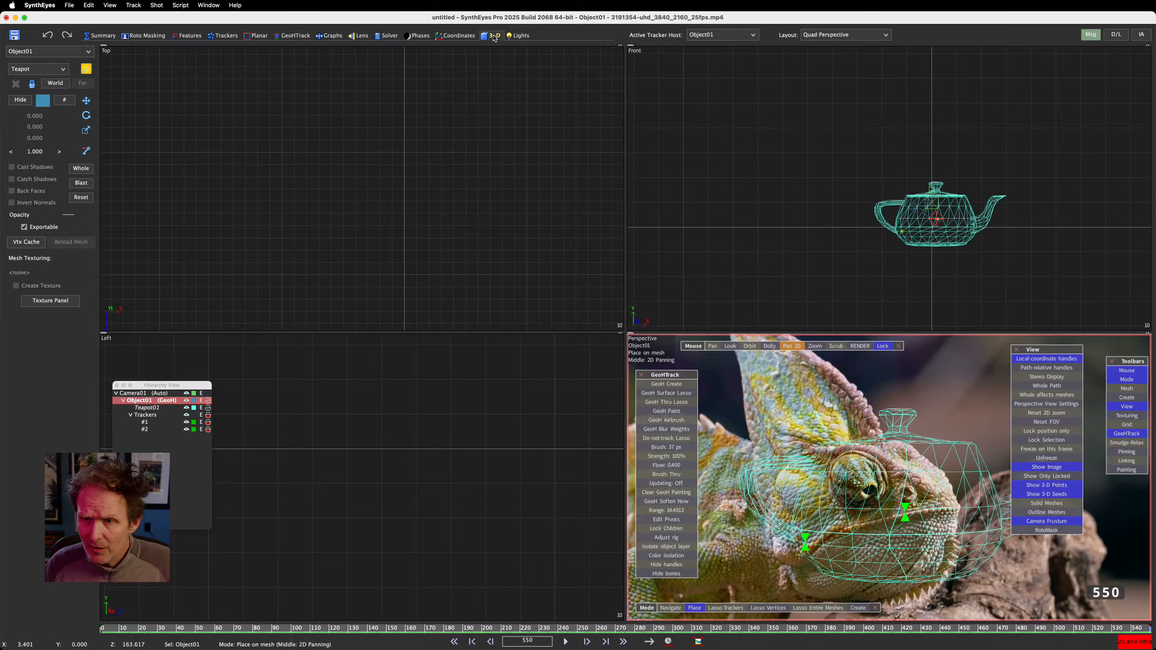
{"action": "scroll", "coordinate": [481, 253], "scroll_direction": "up", "scroll_amount": 5}
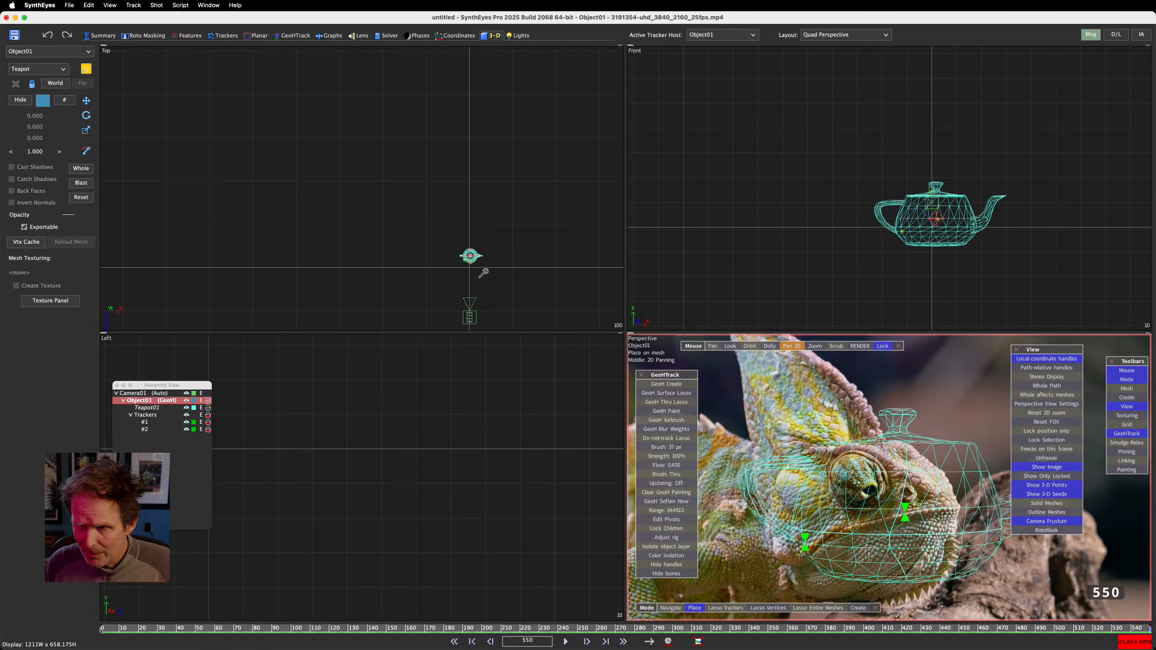
{"action": "scroll", "coordinate": [462, 277], "scroll_direction": "down", "scroll_amount": 5}
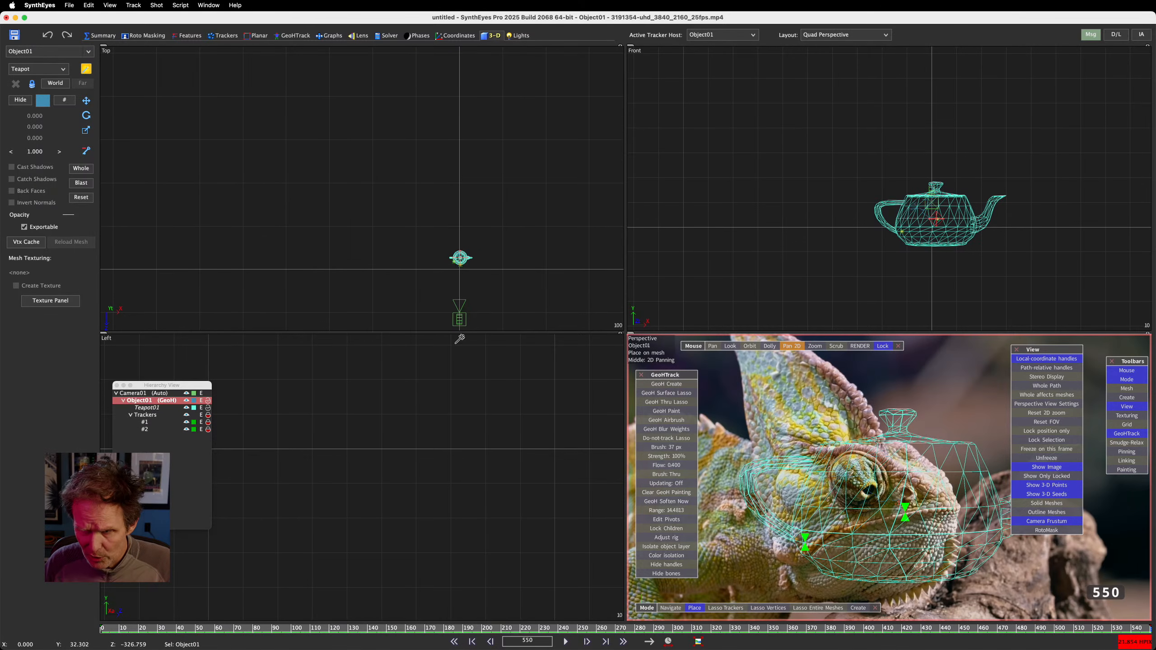
{"action": "key", "text": "super+z"}
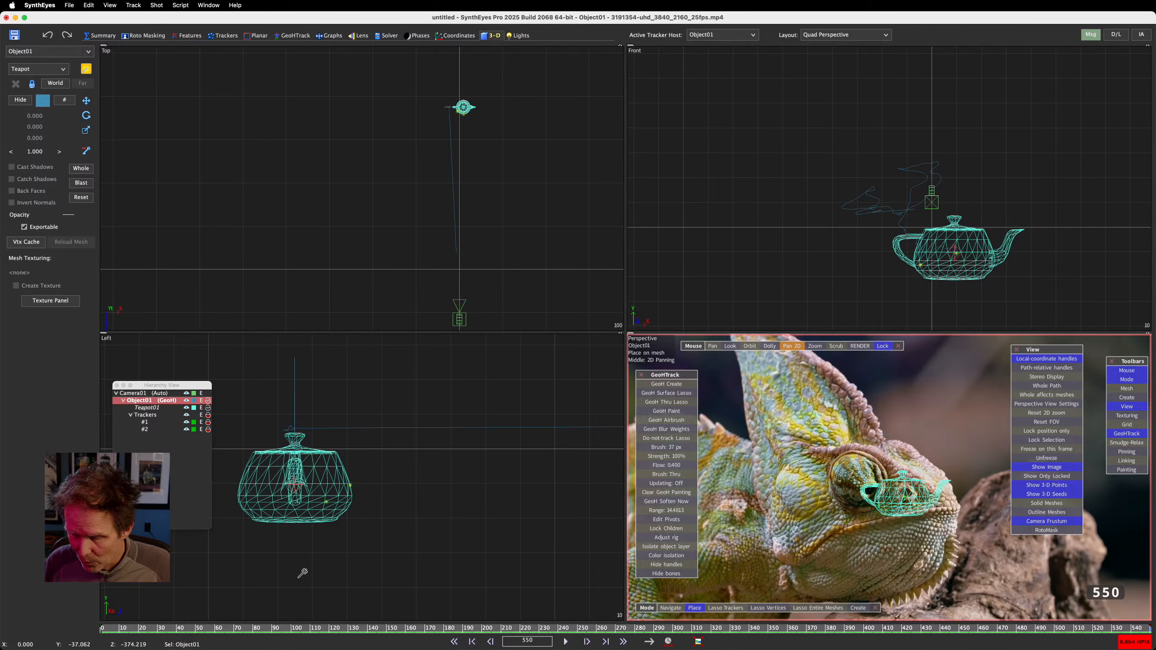
Step: Return to the GeoHTrack room, set its layout to Quad Perspective and restore the undone Object01 change
{"action": "left_click", "coordinate": [302, 36]}
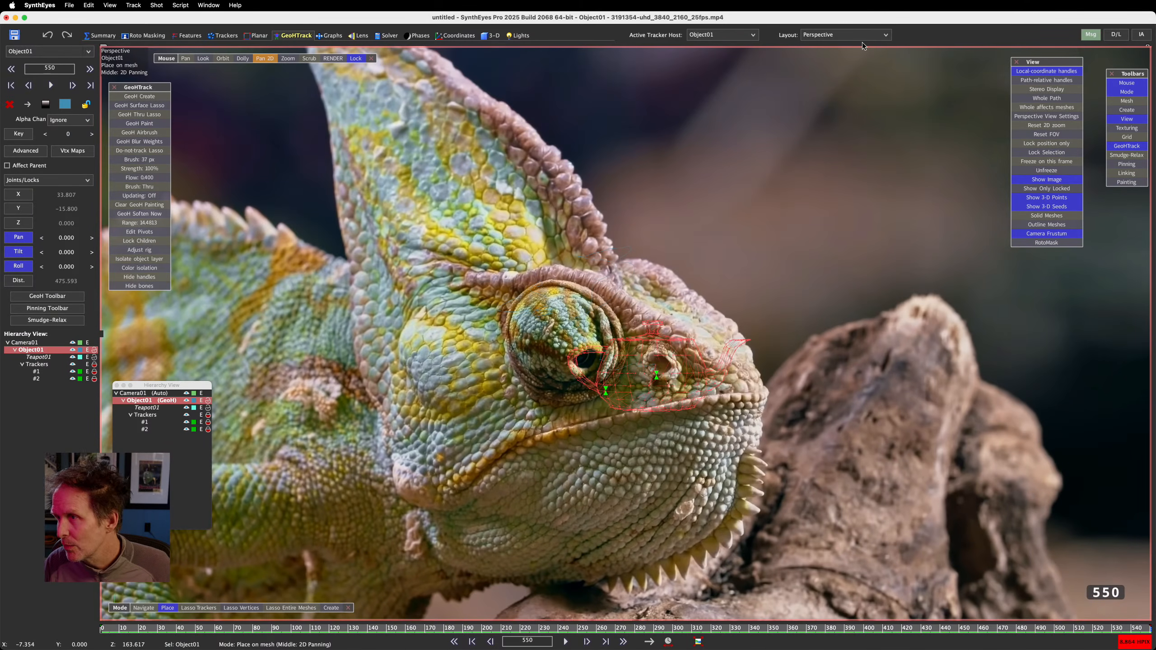
{"action": "left_click", "coordinate": [833, 33]}
{"action": "left_click", "coordinate": [837, 77]}
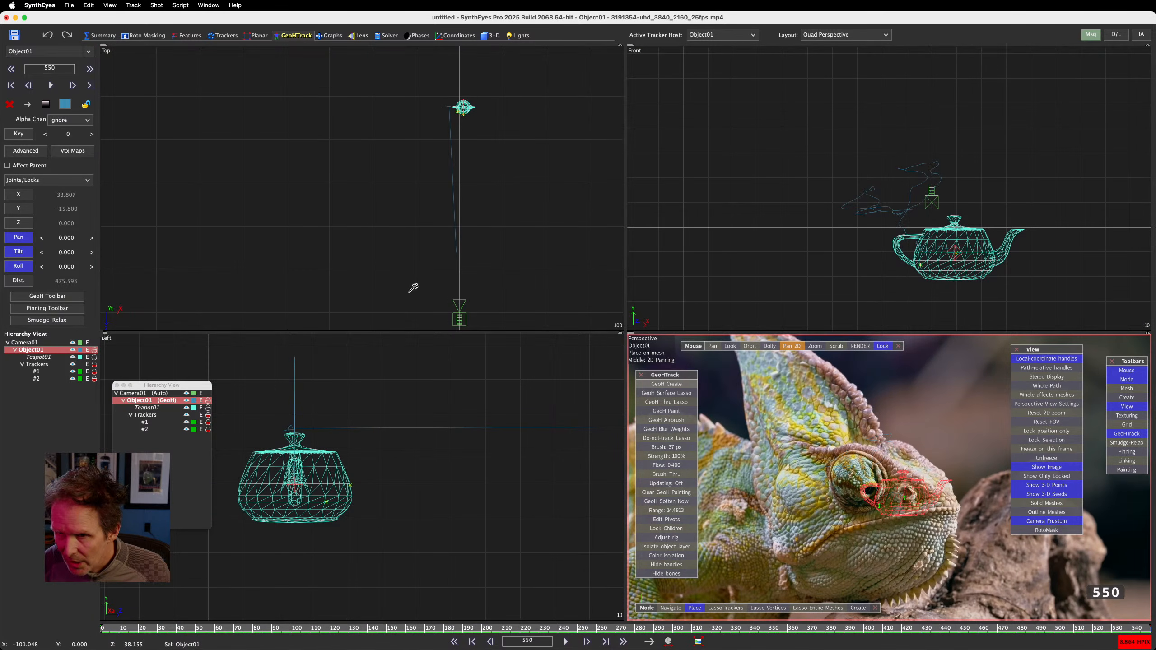
{"action": "key", "text": "super+z"}
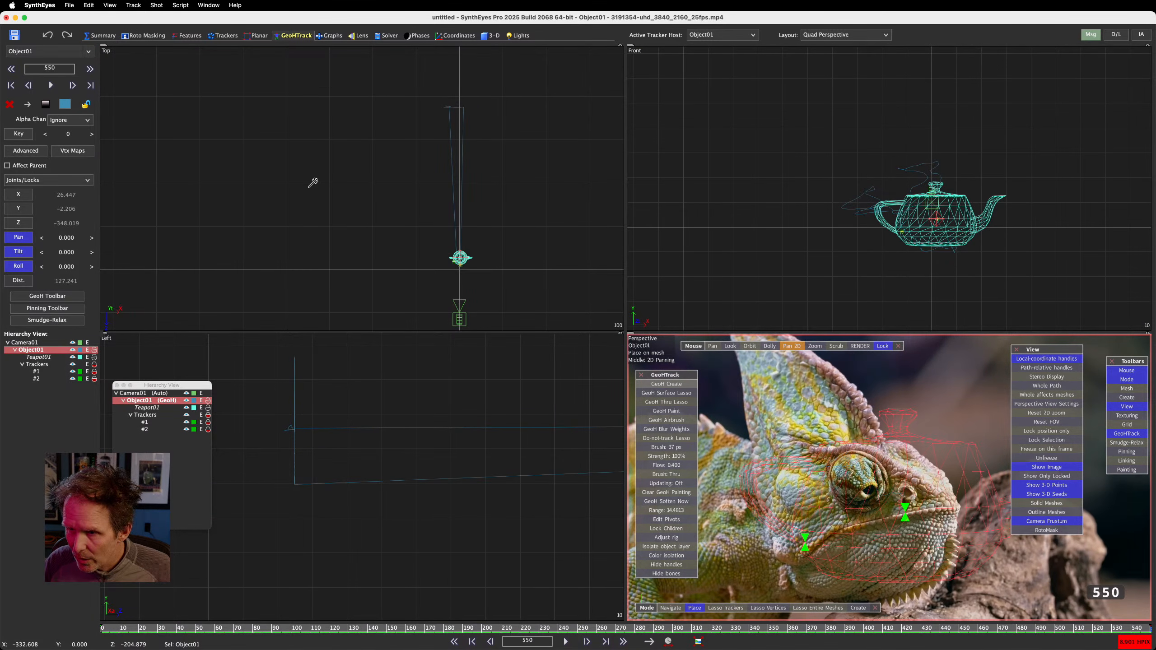
Step: Return to frame 0 and advance the shot to frame 450, examining how the teapot follows the chameleon's head in all four views
{"action": "key", "text": "shift+a"}
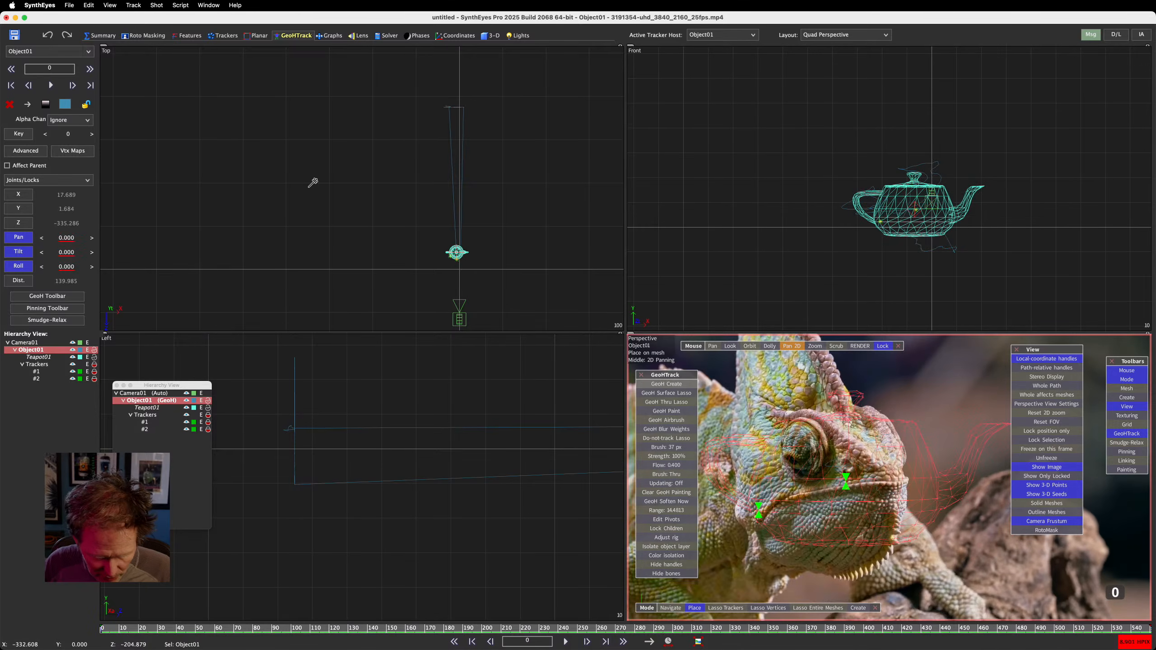
{"action": "key", "text": "d"}
{"action": "key", "text": "d"}
{"action": "key", "text": "d"}
{"action": "key", "text": "d"}
{"action": "key", "text": "d"}
{"action": "key", "text": "d"}
{"action": "key", "text": "d"}
{"action": "key", "text": "d"}
{"action": "key", "text": "d"}
{"action": "key", "text": "d"}
{"action": "key", "text": "d"}
{"action": "key", "text": "d"}
{"action": "key", "text": "d"}
{"action": "key", "text": "d"}
{"action": "key", "text": "d"}
{"action": "key", "text": "d"}
{"action": "key", "text": "d"}
{"action": "key", "text": "d"}
{"action": "key", "text": "d"}
{"action": "key", "text": "d"}
{"action": "key", "text": "d"}
{"action": "key", "text": "d"}
{"action": "key", "text": "d"}
{"action": "key", "text": "d"}
{"action": "key", "text": "d"}
{"action": "key", "text": "d"}
{"action": "key", "text": "d"}
{"action": "key", "text": "d"}
{"action": "key", "text": "d"}
{"action": "key", "text": "d"}
{"action": "key", "text": "d"}
{"action": "key", "text": "d"}
{"action": "key", "text": "d"}
{"action": "key", "text": "d"}
{"action": "key", "text": "d"}
{"action": "key", "text": "d"}
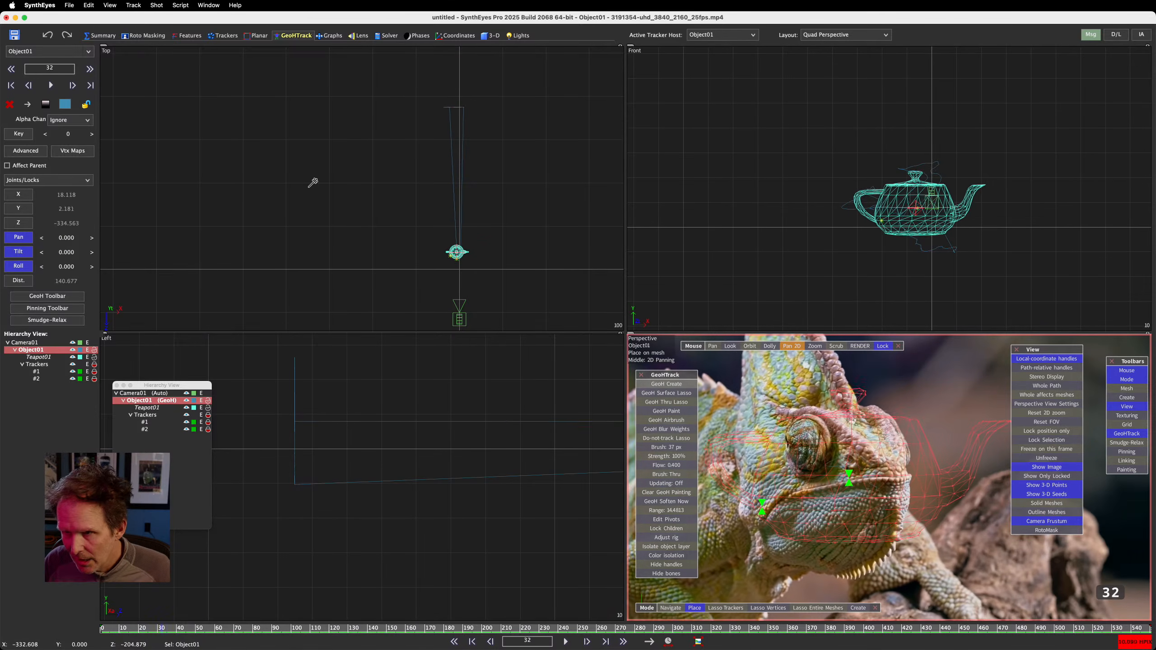
{"action": "key", "text": "d"}
{"action": "key", "text": "d"}
{"action": "key", "text": "d"}
{"action": "key", "text": "d"}
{"action": "key", "text": "d"}
{"action": "key", "text": "d"}
{"action": "key", "text": "d"}
{"action": "key", "text": "d"}
{"action": "key", "text": "d"}
{"action": "key", "text": "d"}
{"action": "key", "text": "d"}
{"action": "key", "text": "d"}
{"action": "key", "text": "d"}
{"action": "key", "text": "d"}
{"action": "key", "text": "d"}
{"action": "key", "text": "d"}
{"action": "key", "text": "d"}
{"action": "key", "text": "d"}
{"action": "key", "text": "d"}
{"action": "key", "text": "d"}
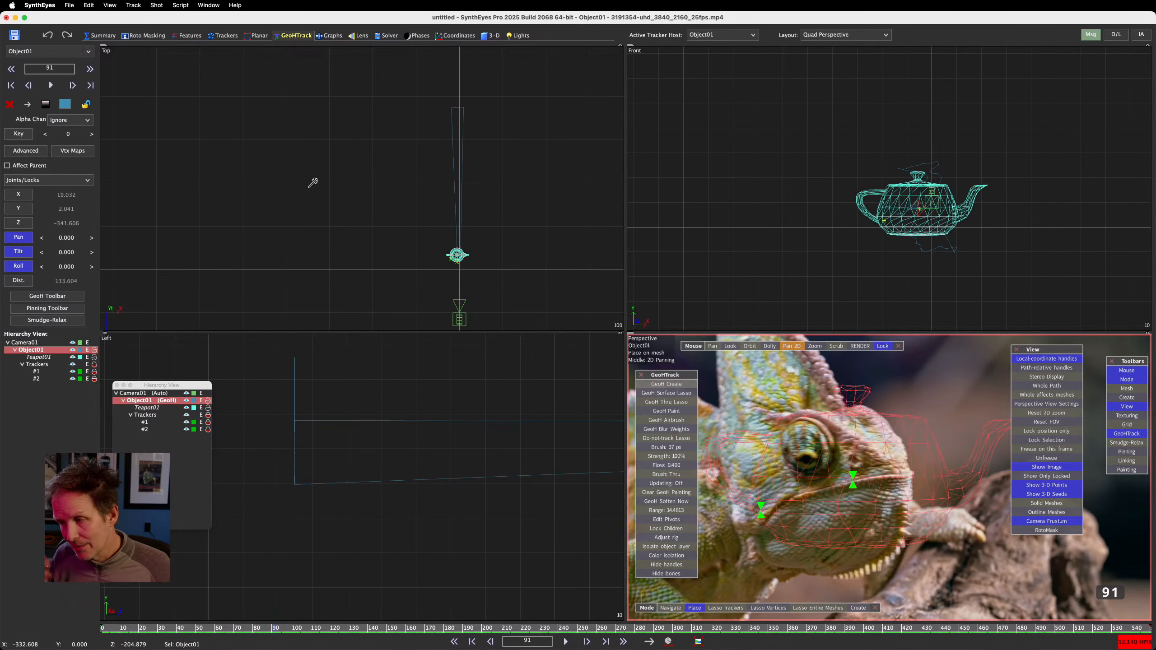
{"action": "key", "text": "d"}
{"action": "key", "text": "d"}
{"action": "key", "text": "d"}
{"action": "key", "text": "d"}
{"action": "key", "text": "d"}
{"action": "key", "text": "d"}
{"action": "key", "text": "d"}
{"action": "key", "text": "d"}
{"action": "key", "text": "d"}
{"action": "key", "text": "d"}
{"action": "key", "text": "d"}
{"action": "key", "text": "d"}
{"action": "key", "text": "d"}
{"action": "key", "text": "d"}
{"action": "key", "text": "d"}
{"action": "key", "text": "d"}
{"action": "key", "text": "d"}
{"action": "key", "text": "d"}
{"action": "key", "text": "d"}
{"action": "key", "text": "d"}
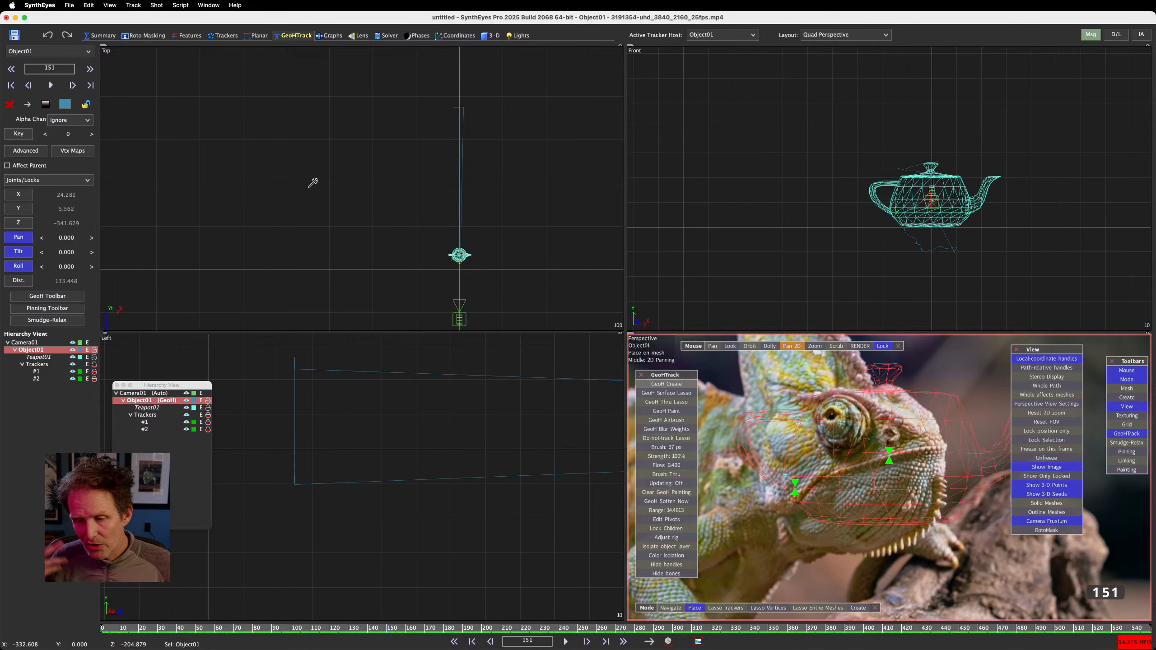
{"action": "key", "text": "d"}
{"action": "key", "text": "d"}
{"action": "key", "text": "d"}
{"action": "key", "text": "d"}
{"action": "key", "text": "d"}
{"action": "key", "text": "d"}
{"action": "key", "text": "d"}
{"action": "key", "text": "d"}
{"action": "key", "text": "d"}
{"action": "key", "text": "d"}
{"action": "key", "text": "d"}
{"action": "key", "text": "d"}
{"action": "key", "text": "d"}
{"action": "key", "text": "d"}
{"action": "key", "text": "d"}
{"action": "key", "text": "d"}
{"action": "key", "text": "d"}
{"action": "key", "text": "d"}
{"action": "key", "text": "d"}
{"action": "key", "text": "d"}
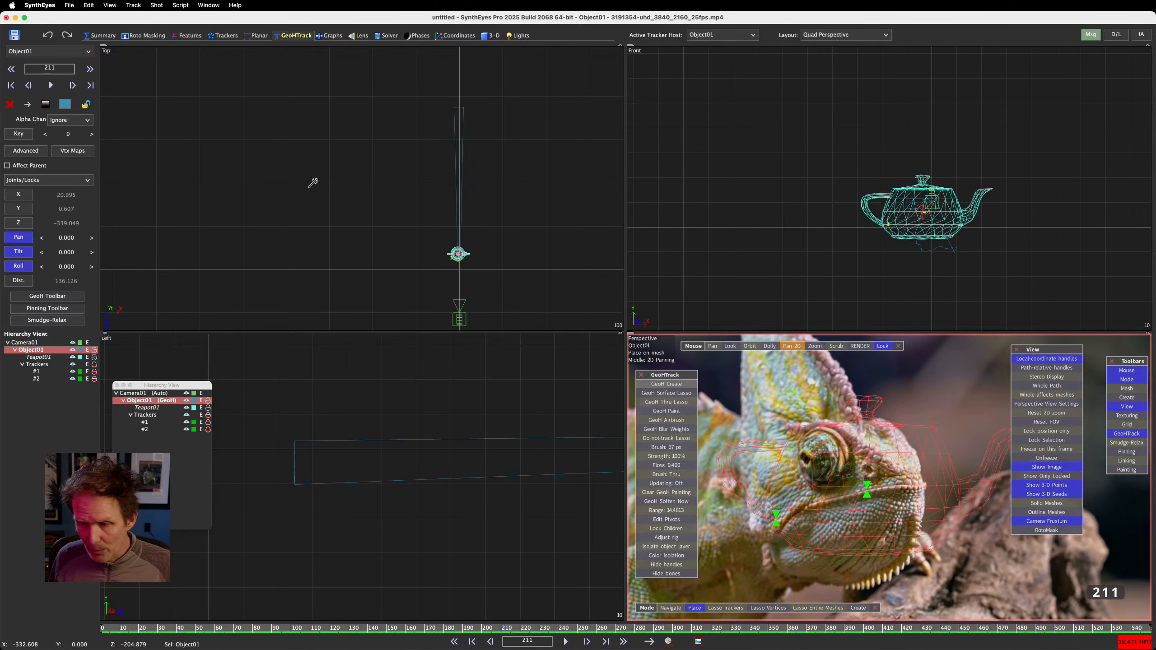
{"action": "key", "text": "d"}
{"action": "key", "text": "d"}
{"action": "key", "text": "d"}
{"action": "key", "text": "d"}
{"action": "key", "text": "d"}
{"action": "key", "text": "d"}
{"action": "key", "text": "d"}
{"action": "key", "text": "d"}
{"action": "key", "text": "d"}
{"action": "key", "text": "d"}
{"action": "key", "text": "d"}
{"action": "key", "text": "d"}
{"action": "key", "text": "d"}
{"action": "key", "text": "d"}
{"action": "key", "text": "d"}
{"action": "key", "text": "d"}
{"action": "key", "text": "d"}
{"action": "key", "text": "d"}
{"action": "key", "text": "d"}
{"action": "key", "text": "d"}
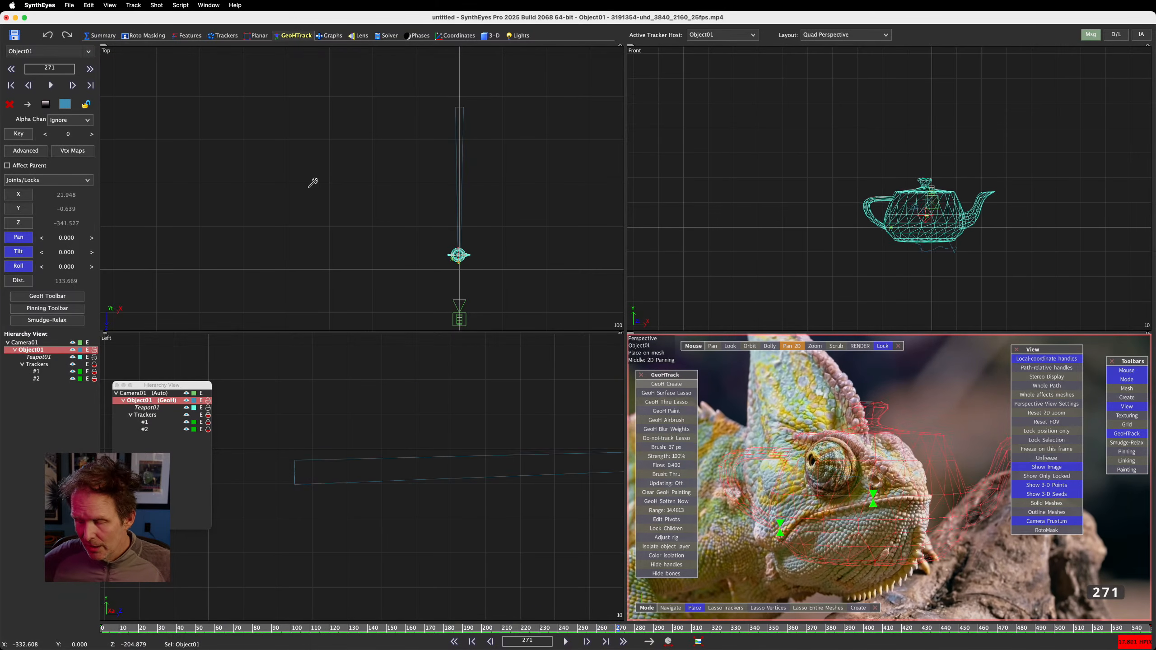
{"action": "key", "text": "d"}
{"action": "key", "text": "d"}
{"action": "key", "text": "d"}
{"action": "key", "text": "d"}
{"action": "key", "text": "d"}
{"action": "key", "text": "d"}
{"action": "key", "text": "d"}
{"action": "key", "text": "d"}
{"action": "key", "text": "d"}
{"action": "key", "text": "d"}
{"action": "key", "text": "d"}
{"action": "key", "text": "d"}
{"action": "key", "text": "d"}
{"action": "key", "text": "d"}
{"action": "key", "text": "d"}
{"action": "key", "text": "d"}
{"action": "key", "text": "d"}
{"action": "key", "text": "d"}
{"action": "key", "text": "d"}
{"action": "key", "text": "d"}
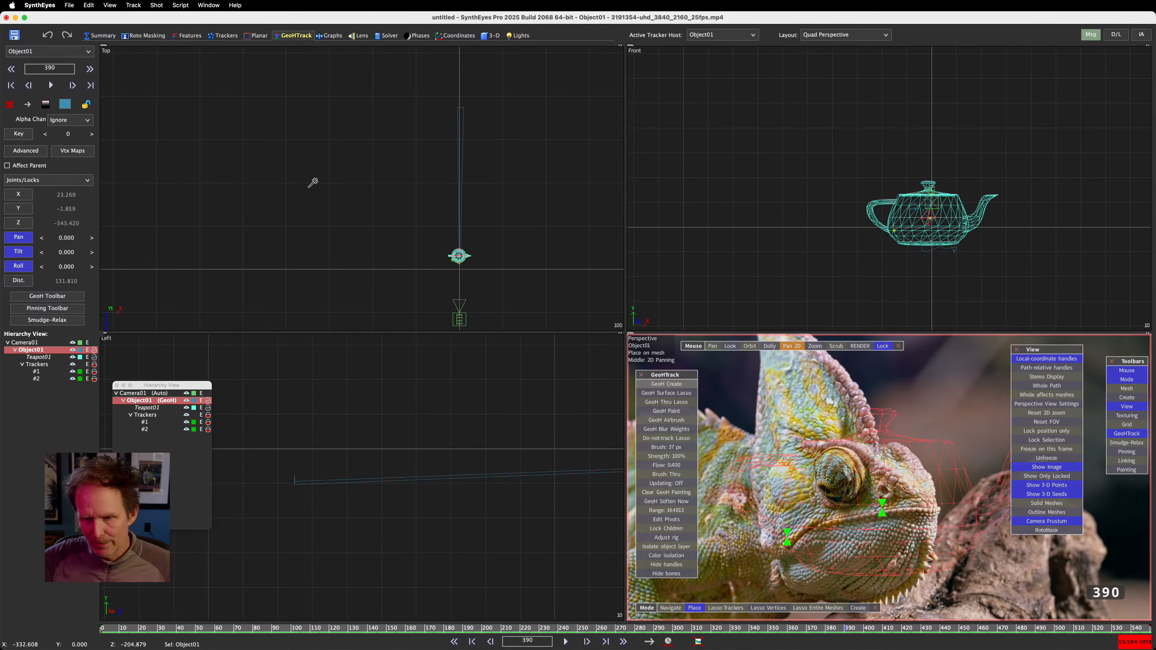
{"action": "key", "text": "d"}
{"action": "key", "text": "d"}
{"action": "key", "text": "d"}
{"action": "key", "text": "d"}
{"action": "key", "text": "d"}
{"action": "key", "text": "d"}
{"action": "key", "text": "d"}
{"action": "key", "text": "d"}
{"action": "key", "text": "d"}
{"action": "key", "text": "d"}
{"action": "key", "text": "d"}
{"action": "key", "text": "d"}
{"action": "key", "text": "d"}
{"action": "key", "text": "d"}
{"action": "key", "text": "d"}
{"action": "key", "text": "d"}
{"action": "key", "text": "d"}
{"action": "key", "text": "d"}
{"action": "key", "text": "d"}
{"action": "key", "text": "d"}
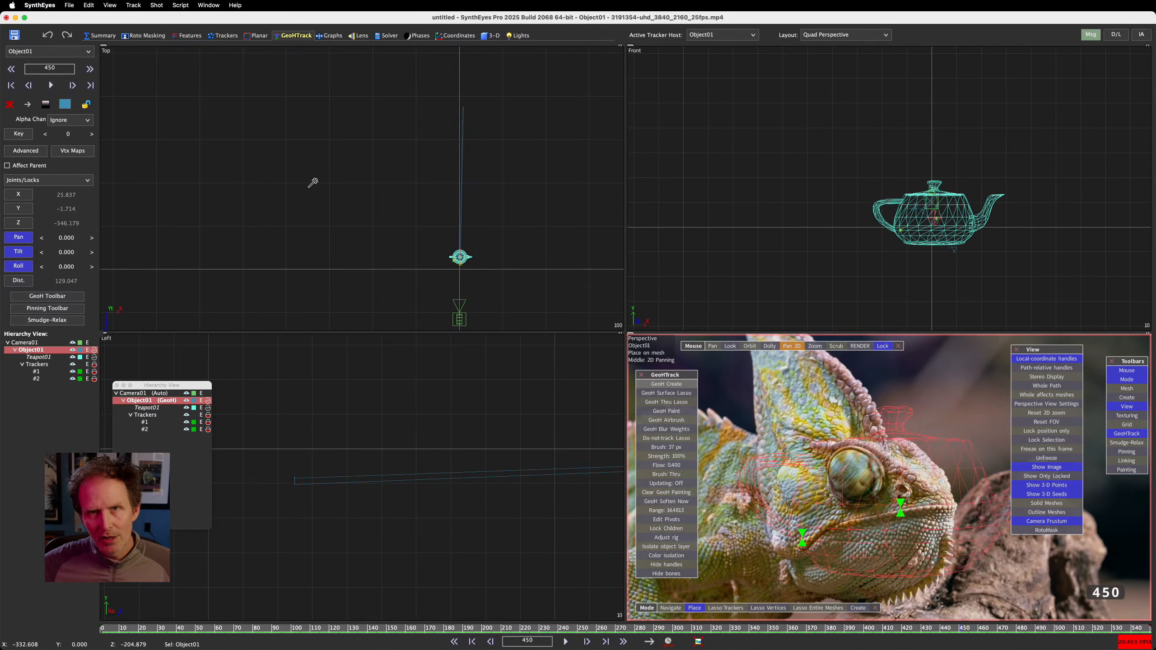
Step: Advance the shot to frame 494 and play on to frame 550, examining how the teapot follows the chameleon's head
{"action": "key", "text": "d"}
{"action": "key", "text": "d"}
{"action": "key", "text": "d"}
{"action": "key", "text": "d"}
{"action": "key", "text": "d"}
{"action": "key", "text": "d"}
{"action": "key", "text": "d"}
{"action": "key", "text": "d"}
{"action": "key", "text": "d"}
{"action": "key", "text": "d"}
{"action": "key", "text": "d"}
{"action": "key", "text": "d"}
{"action": "key", "text": "d"}
{"action": "key", "text": "d"}
{"action": "key", "text": "d"}
{"action": "key", "text": "d"}
{"action": "key", "text": "d"}
{"action": "key", "text": "d"}
{"action": "key", "text": "d"}
{"action": "key", "text": "d"}
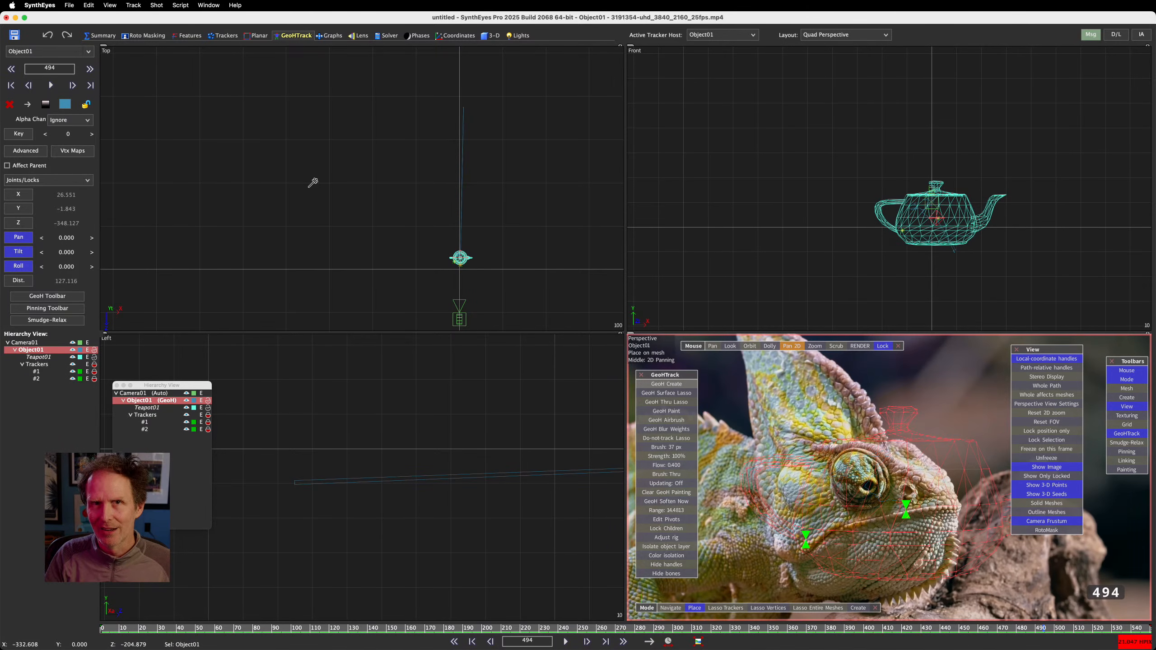
{"action": "key", "text": "space"}
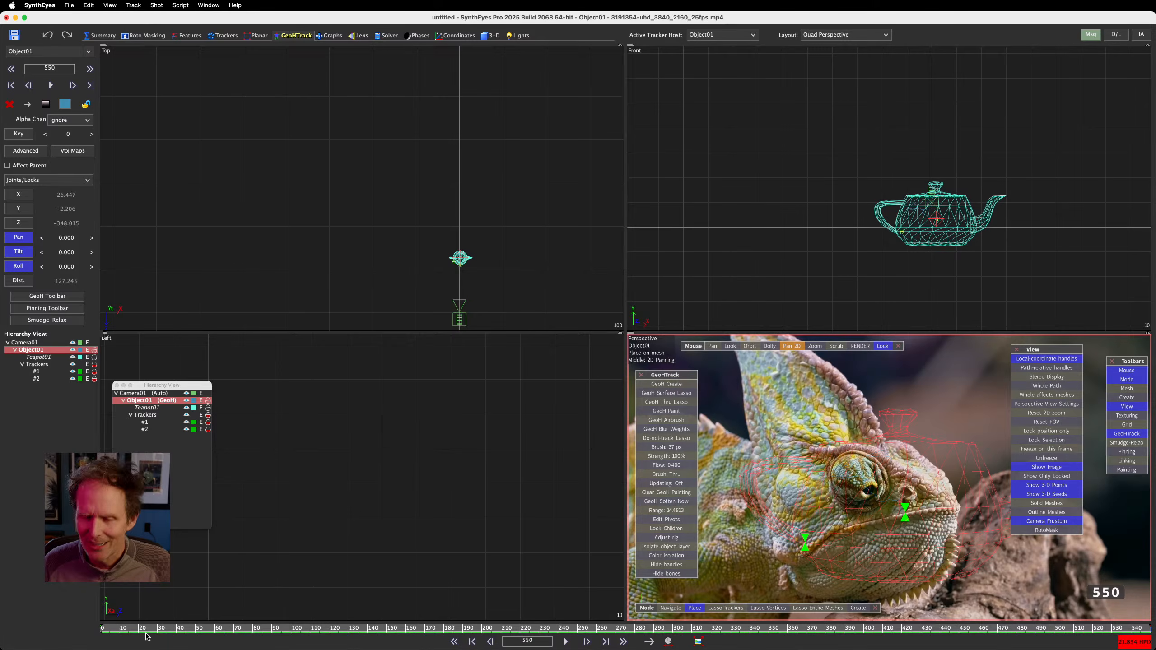
Step: Return to frame 0, try rolling Object01 to about 50.5 degrees, and undo the roll
{"action": "left_click_drag", "start_coordinate": [145, 633], "coordinate": [78, 630]}
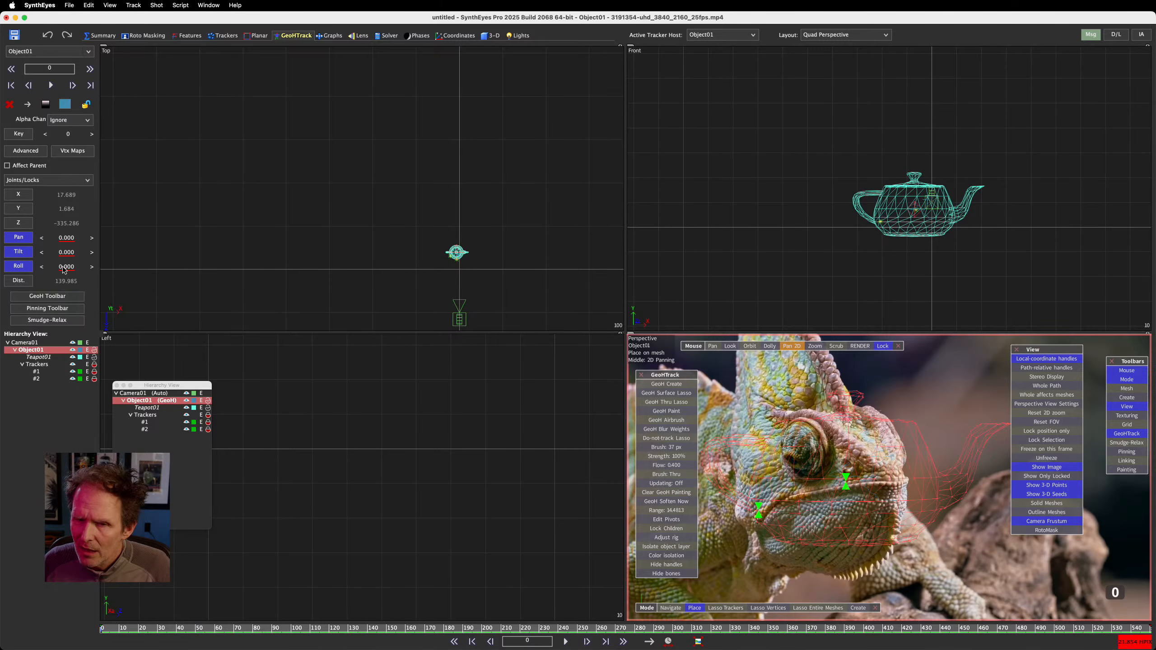
{"action": "left_click_drag", "start_coordinate": [63, 267], "coordinate": [89, 268]}
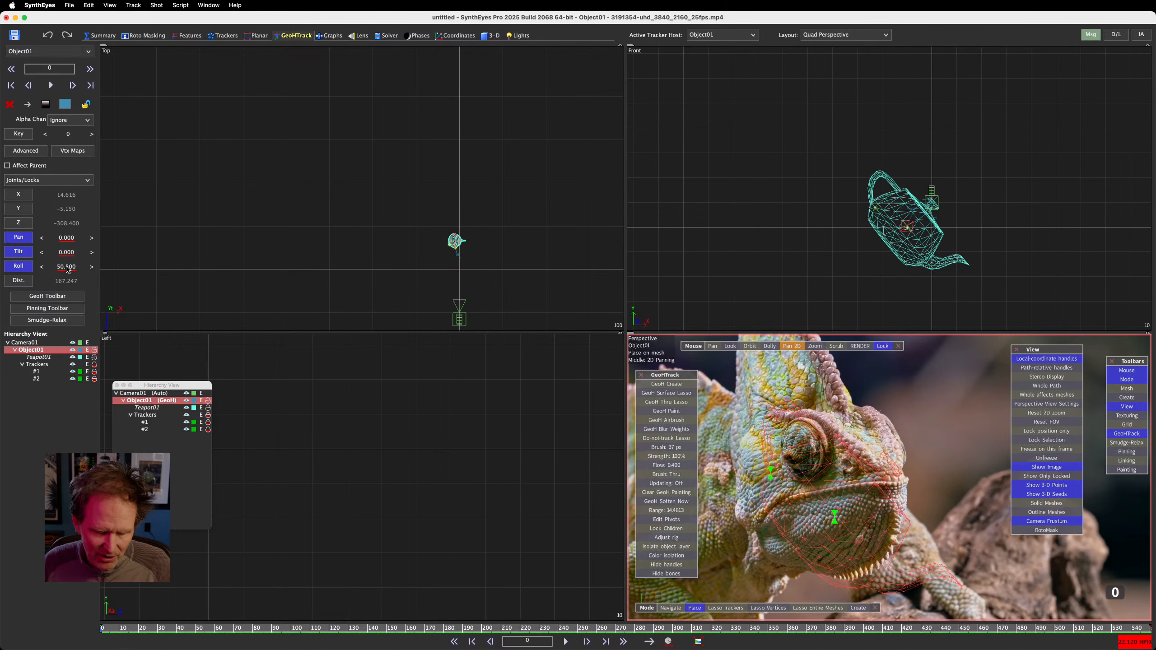
{"action": "key", "text": "super+z"}
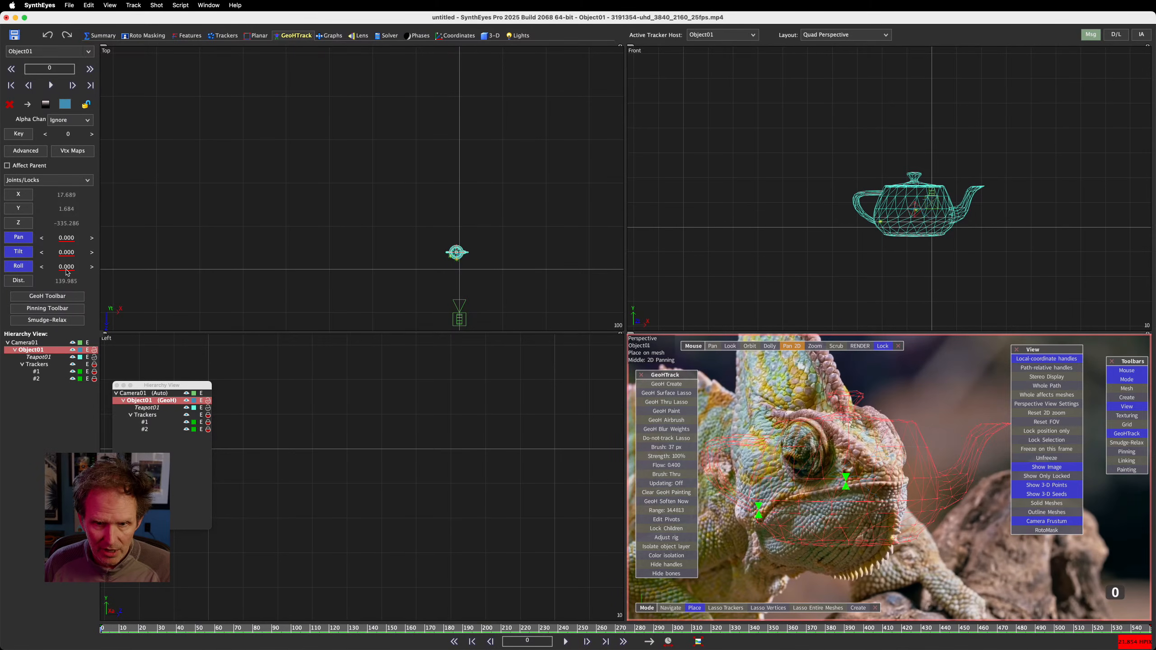
Step: Unlock Object01's Roll joint so the trackers can drive it, and play the shot through to frame 550
{"action": "left_click", "coordinate": [18, 266]}
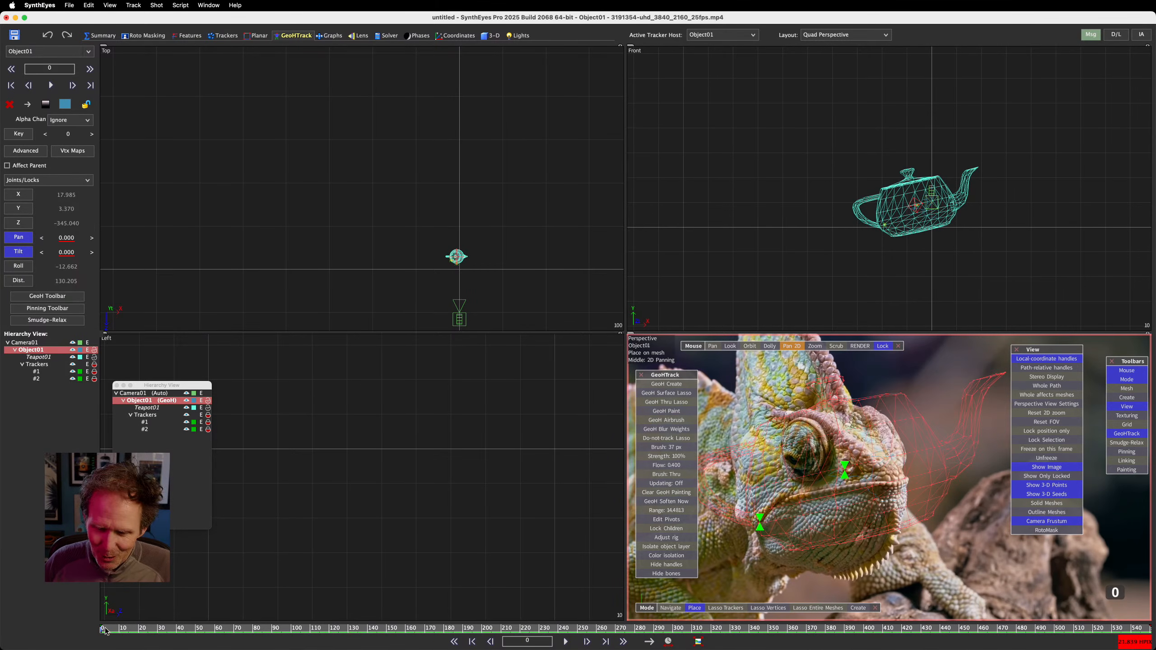
{"action": "key", "text": "space"}
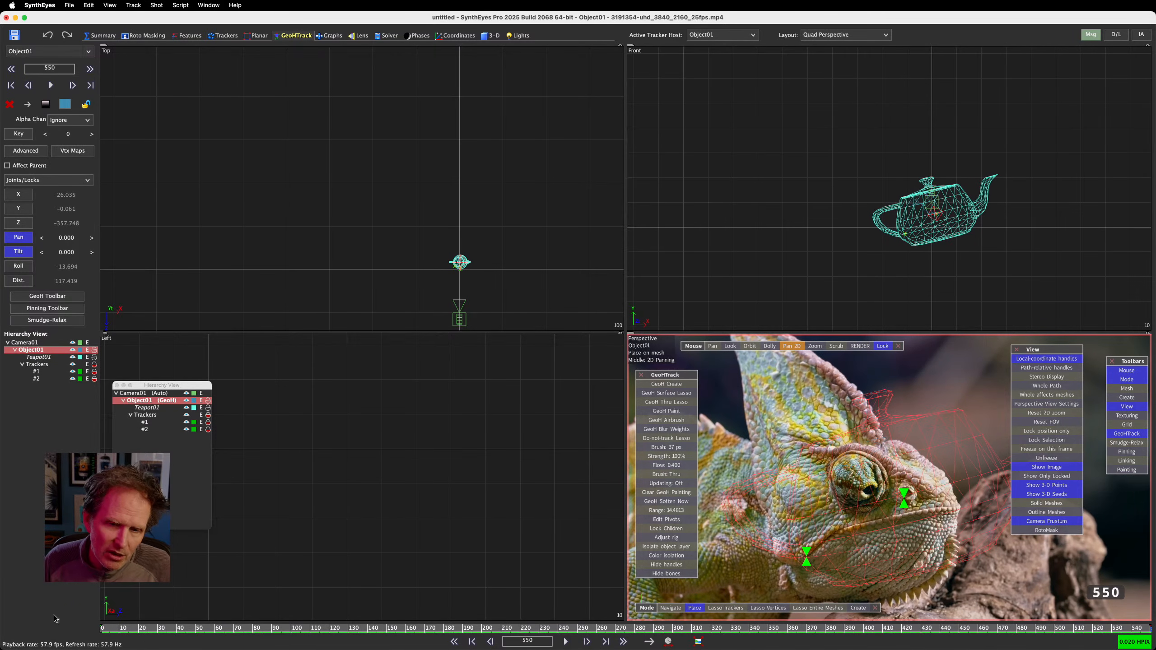
{"action": "left_click", "coordinate": [205, 469]}
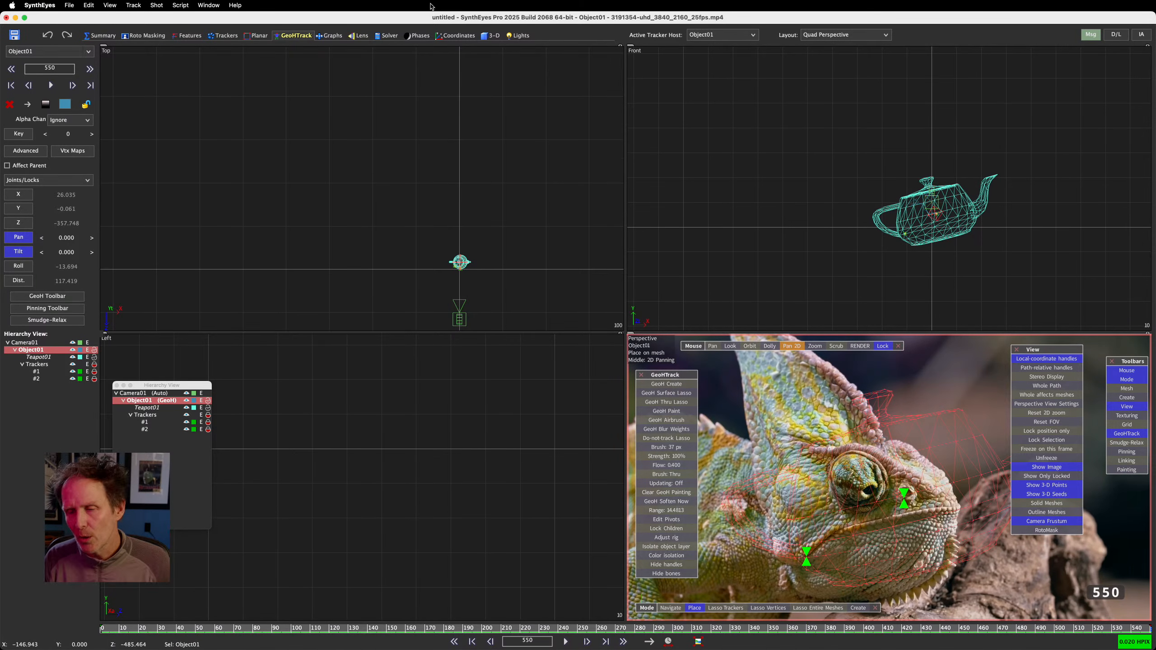
Step: Go to the Trackers room and switch its perspective viewport to the camera view
{"action": "left_click", "coordinate": [233, 37]}
{"action": "scroll", "coordinate": [473, 450], "scroll_direction": "down", "scroll_amount": 3}
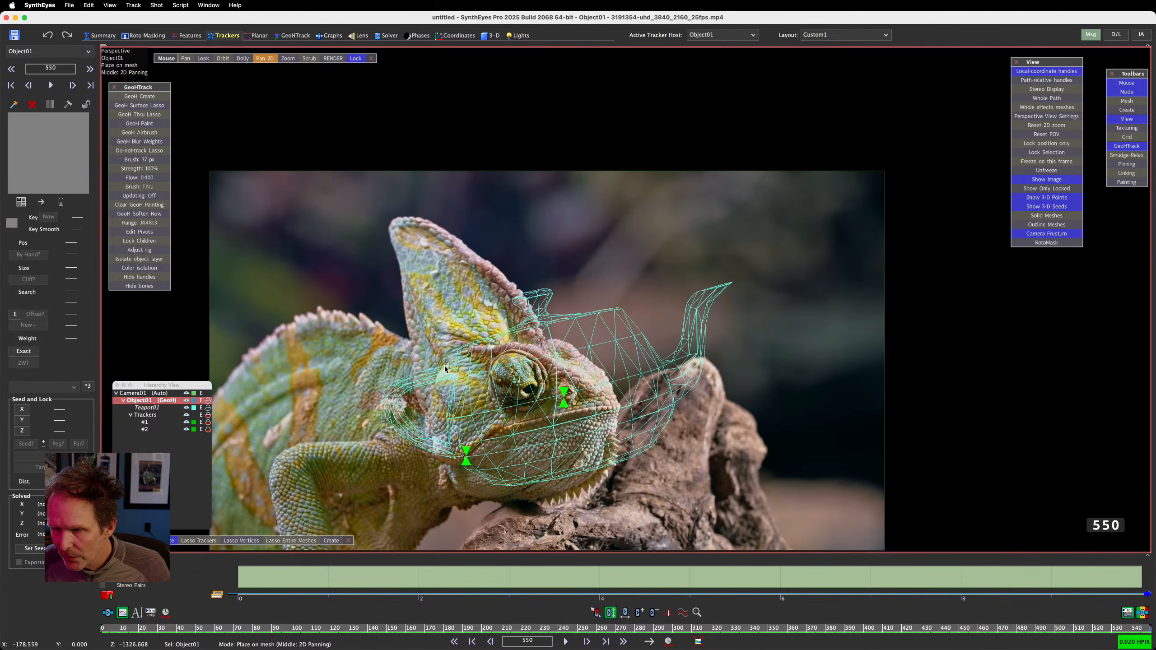
{"action": "left_click", "coordinate": [104, 45]}
{"action": "left_click", "coordinate": [115, 52]}
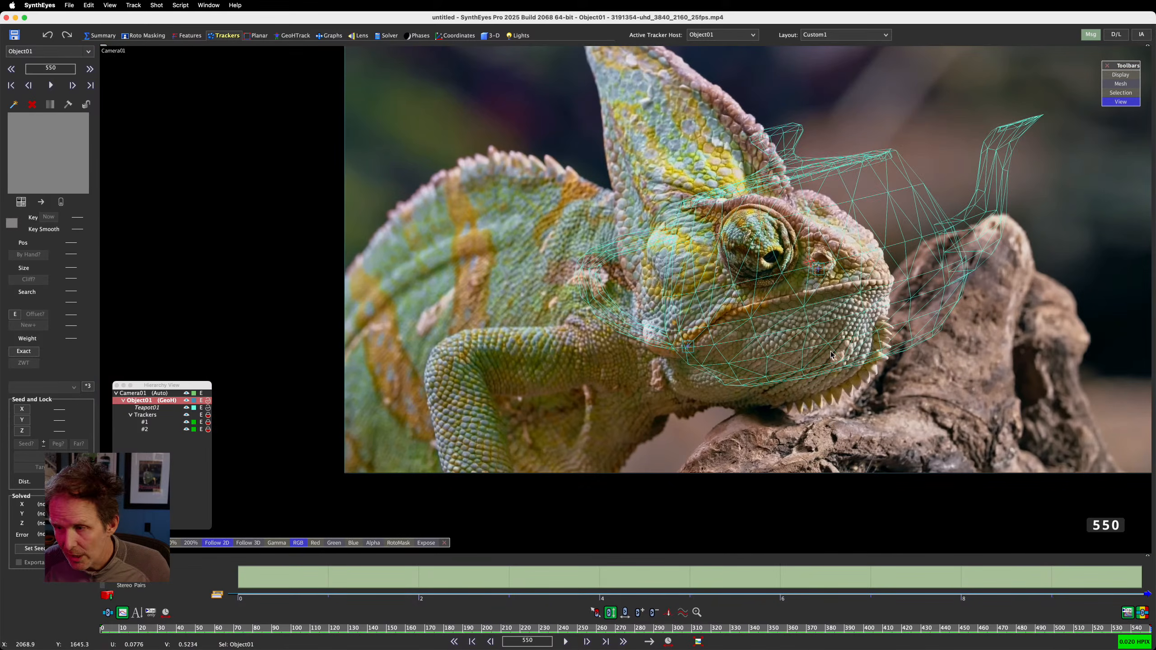
Step: Select Tracker2 at the corner of the chameleon's mouth, inspect its track up close on frame 550, and return to frame 0
{"action": "left_click", "coordinate": [691, 352]}
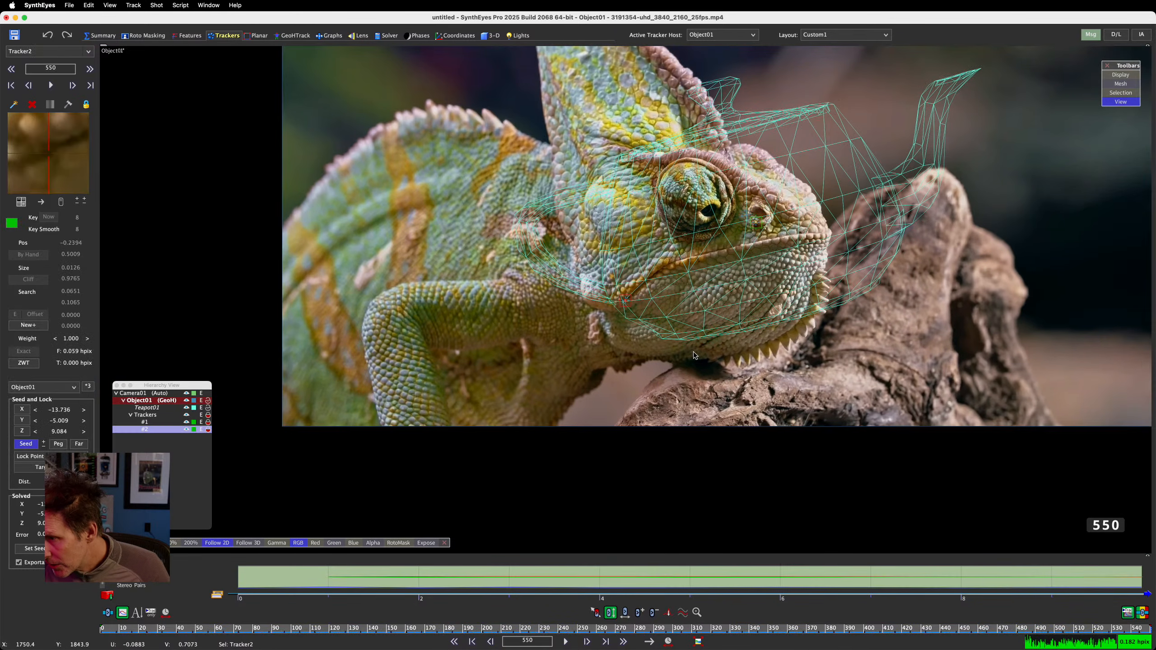
{"action": "scroll", "coordinate": [626, 305], "scroll_direction": "up", "scroll_amount": 5}
{"action": "scroll", "coordinate": [626, 305], "scroll_direction": "up", "scroll_amount": 5}
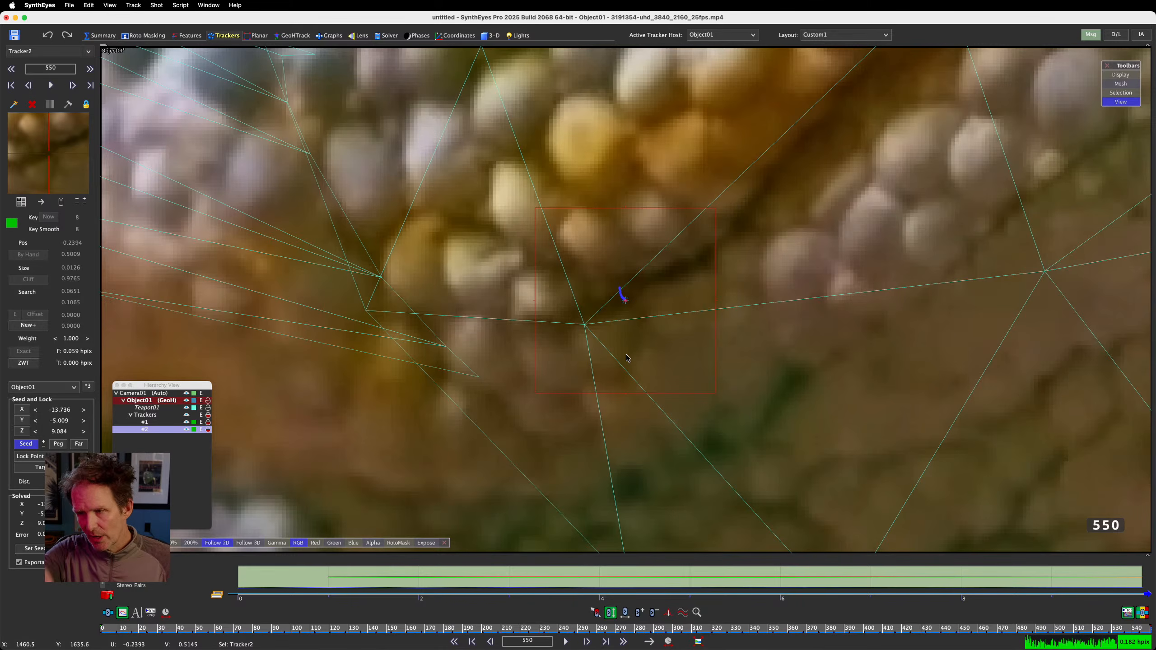
{"action": "scroll", "coordinate": [628, 358], "scroll_direction": "down", "scroll_amount": 10}
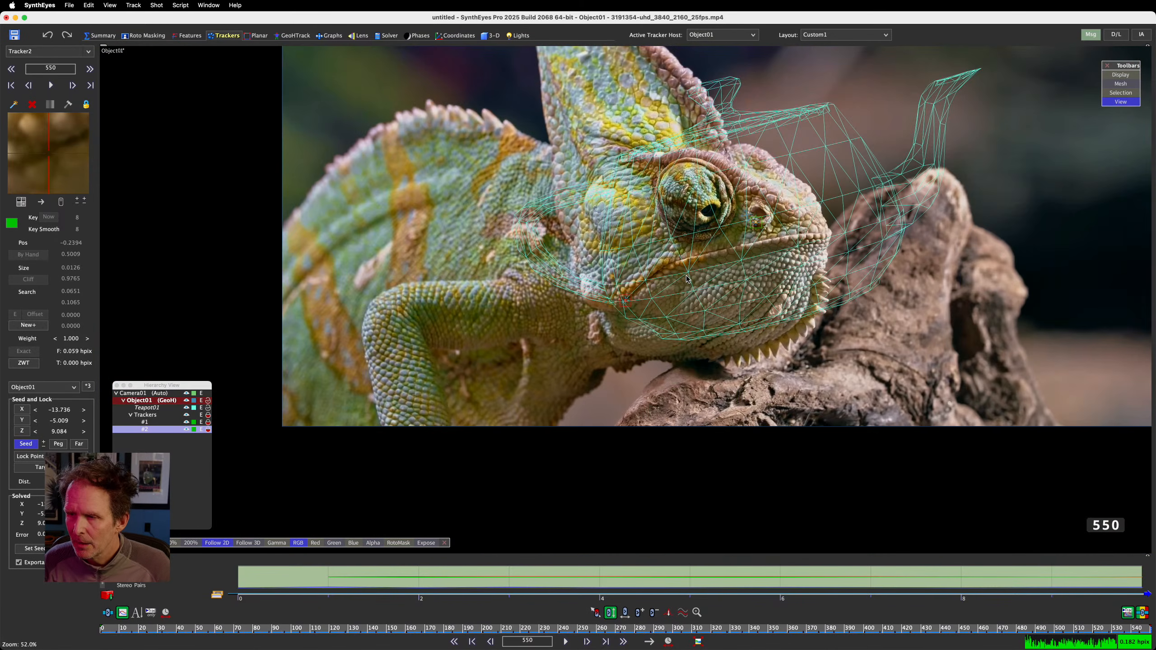
{"action": "scroll", "coordinate": [687, 278], "scroll_direction": "up", "scroll_amount": 2}
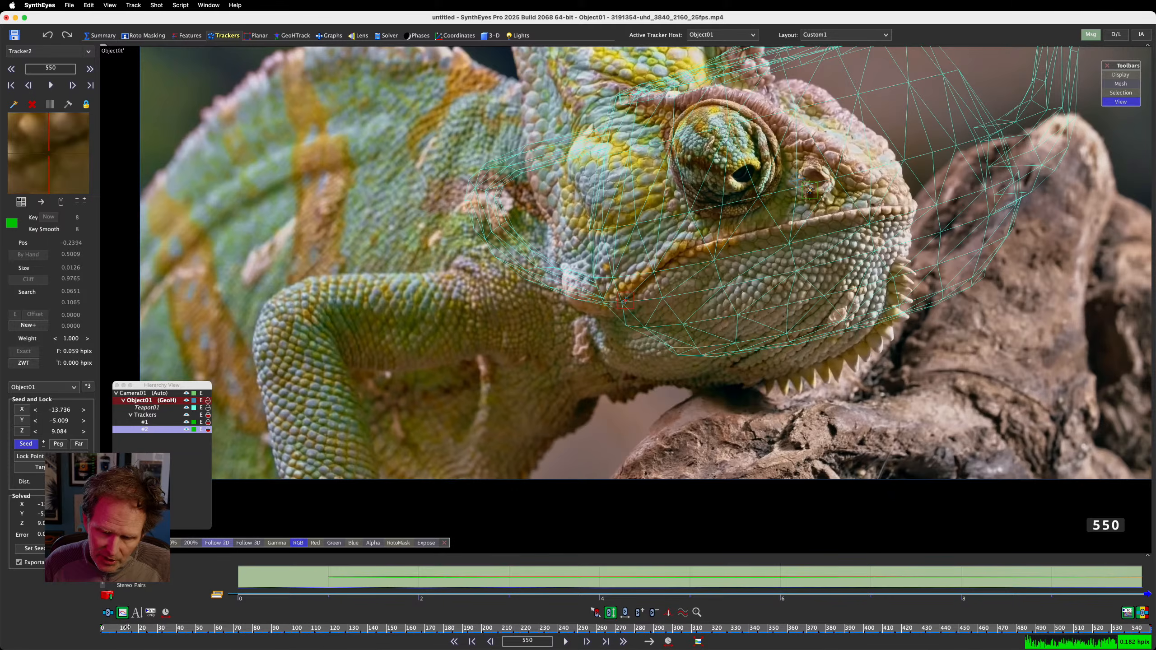
{"action": "left_click_drag", "start_coordinate": [127, 628], "coordinate": [2, 642]}
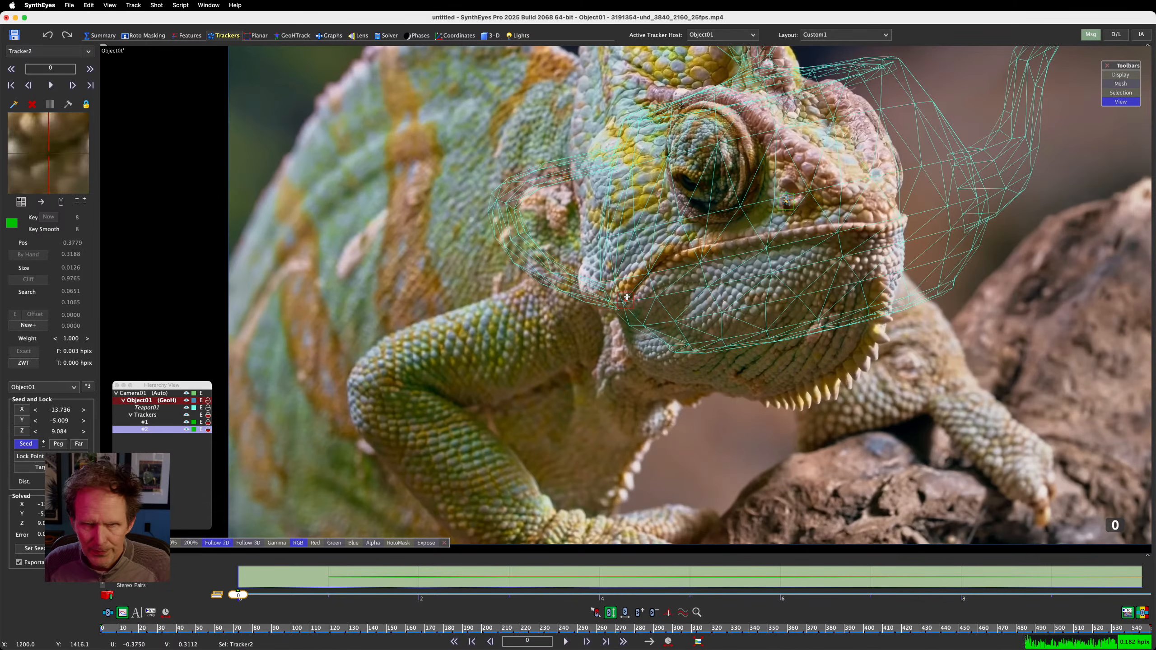
Step: In the 3-D room's perspective view, move Tracker2's seed point up the teapot mesh from the mouth corner to behind the eye
{"action": "left_click", "coordinate": [490, 36]}
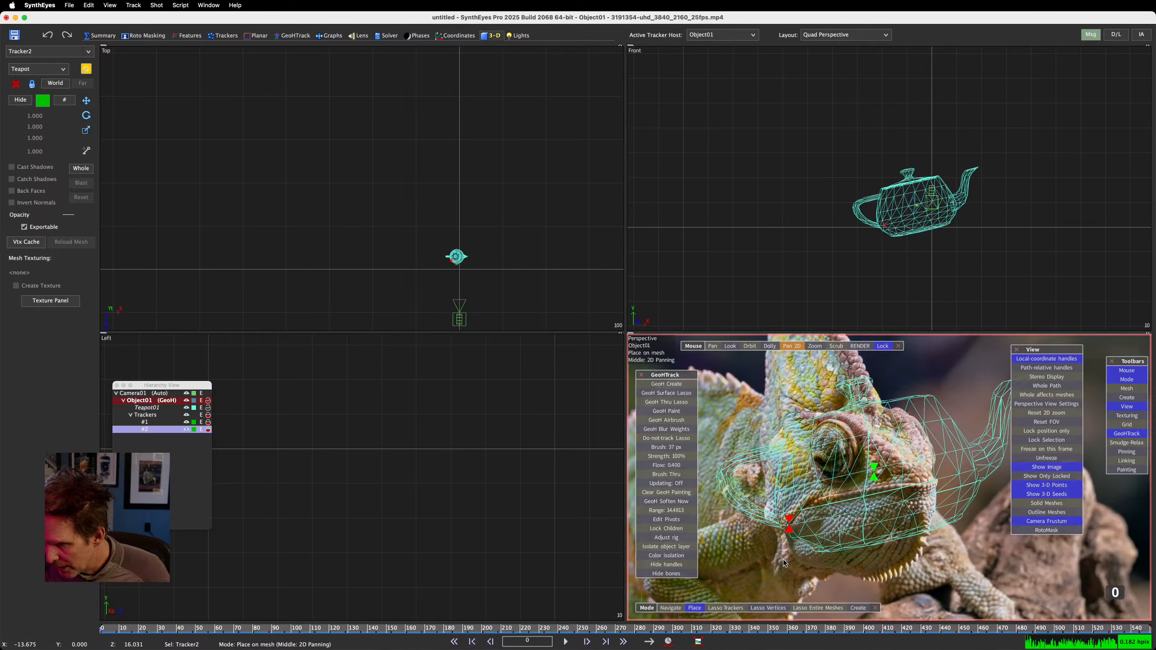
{"action": "scroll", "coordinate": [783, 562], "scroll_direction": "up", "scroll_amount": 3}
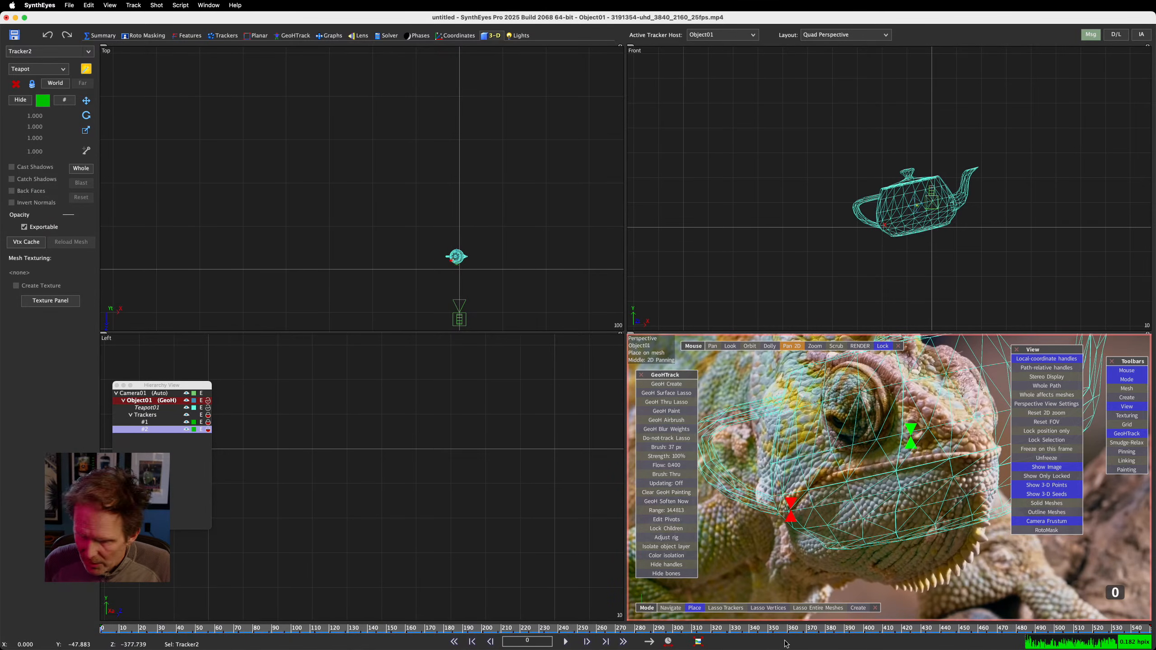
{"action": "left_click", "coordinate": [783, 453]}
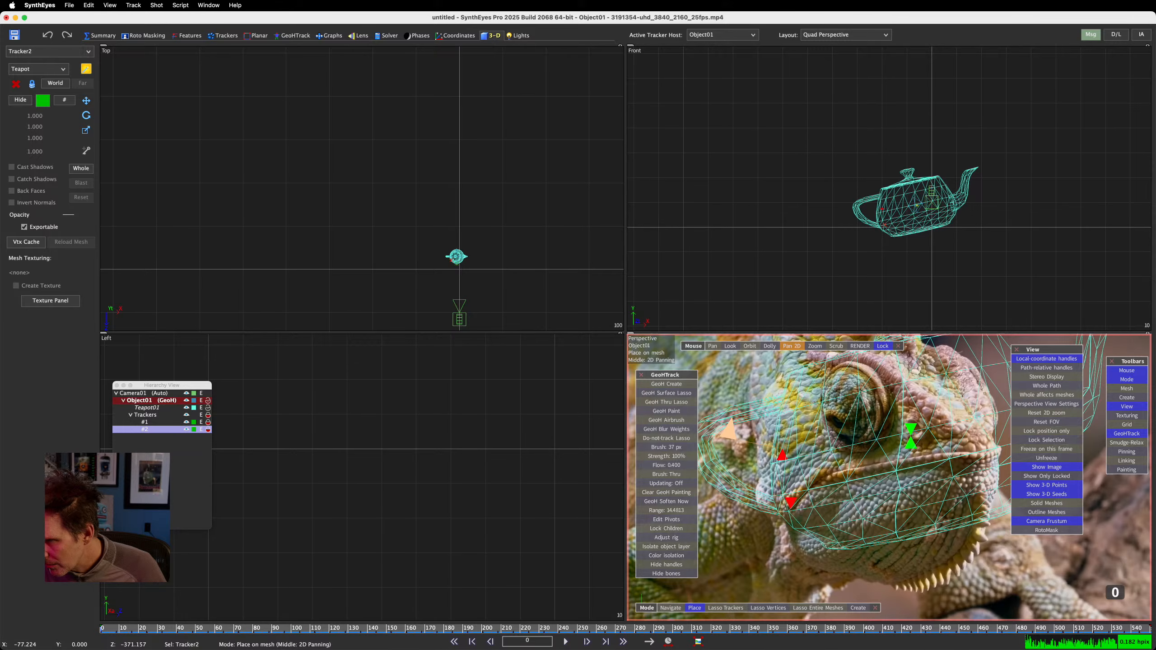
{"action": "left_click_drag", "start_coordinate": [782, 455], "coordinate": [779, 407]}
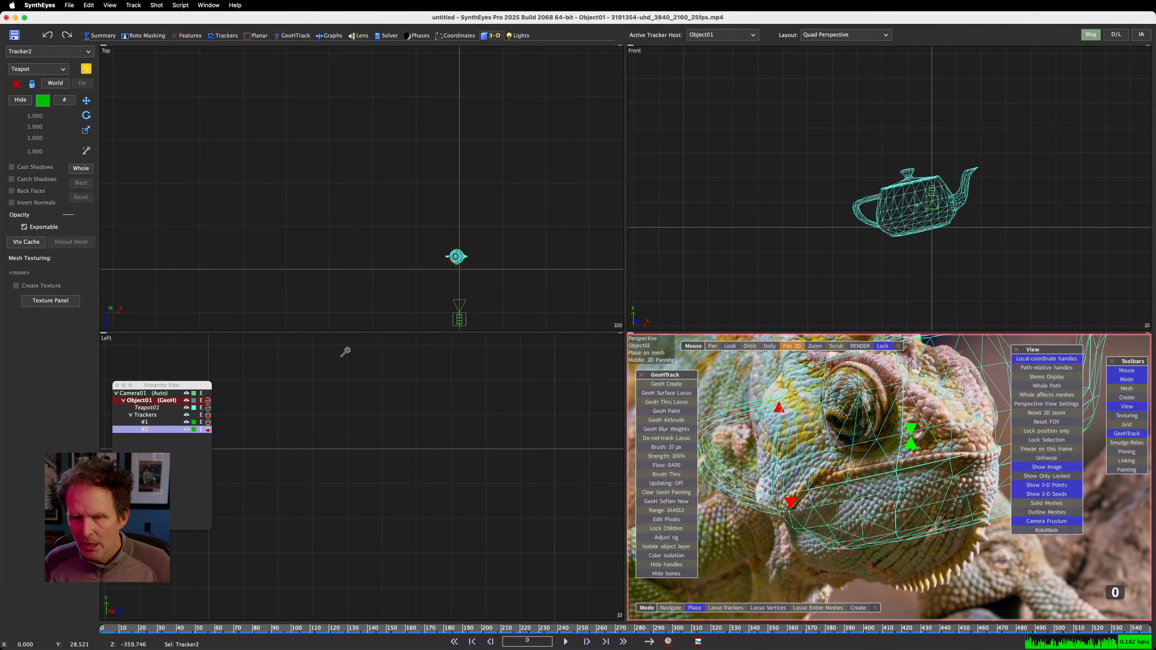
Step: Select Object01 in the GeoHTrack room, key it on frame 0 with Tracker2's moved seed point, and play through to frame 550
{"action": "left_click", "coordinate": [293, 36]}
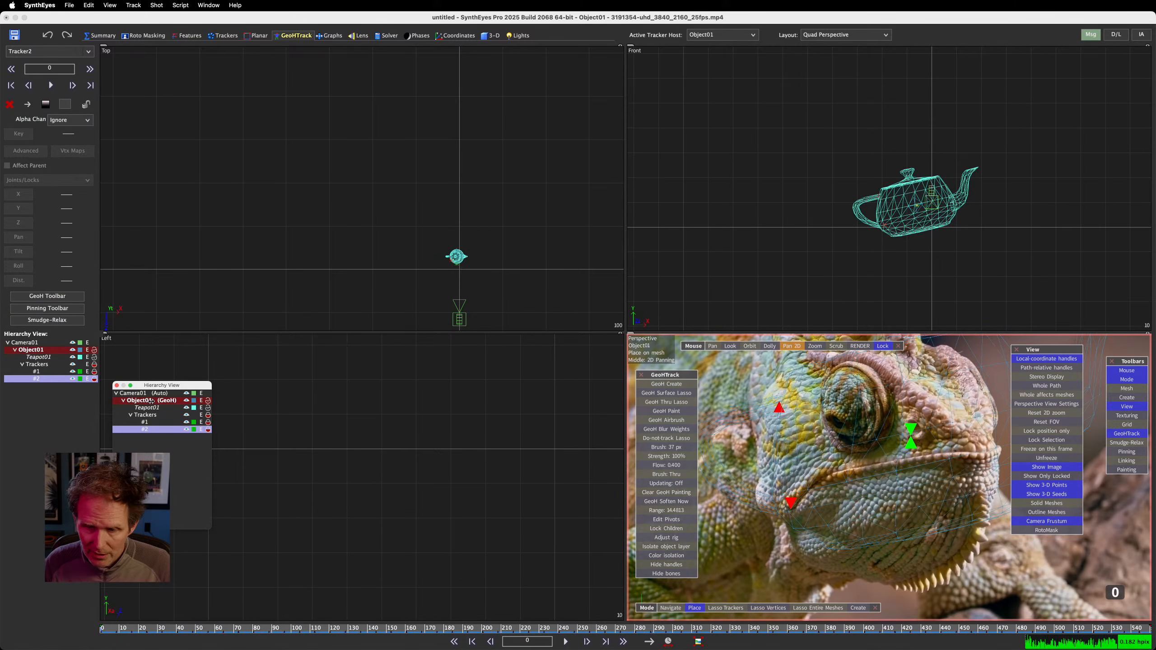
{"action": "left_click", "coordinate": [152, 401]}
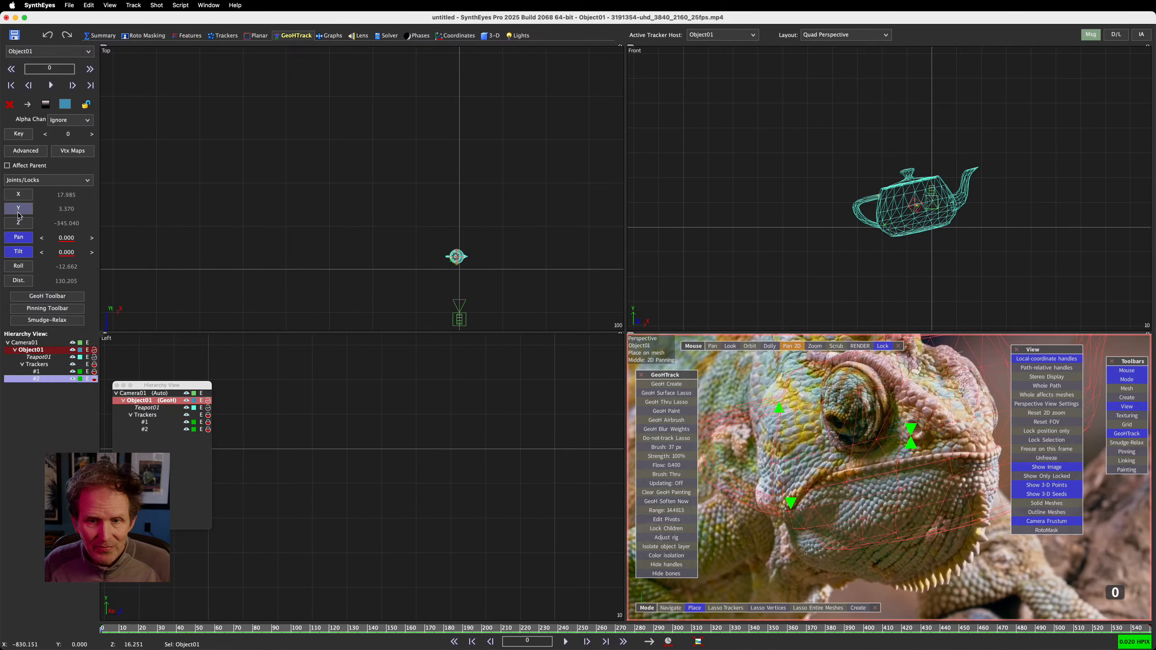
{"action": "left_click", "coordinate": [20, 138]}
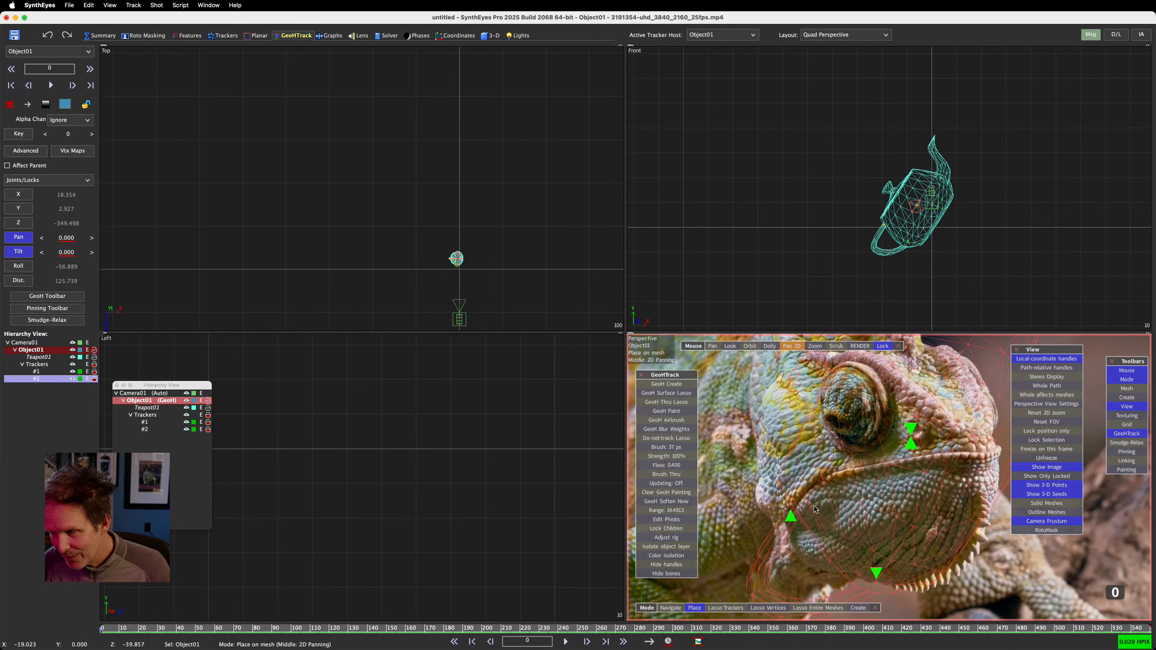
{"action": "mouse_move", "coordinate": [790, 517]}
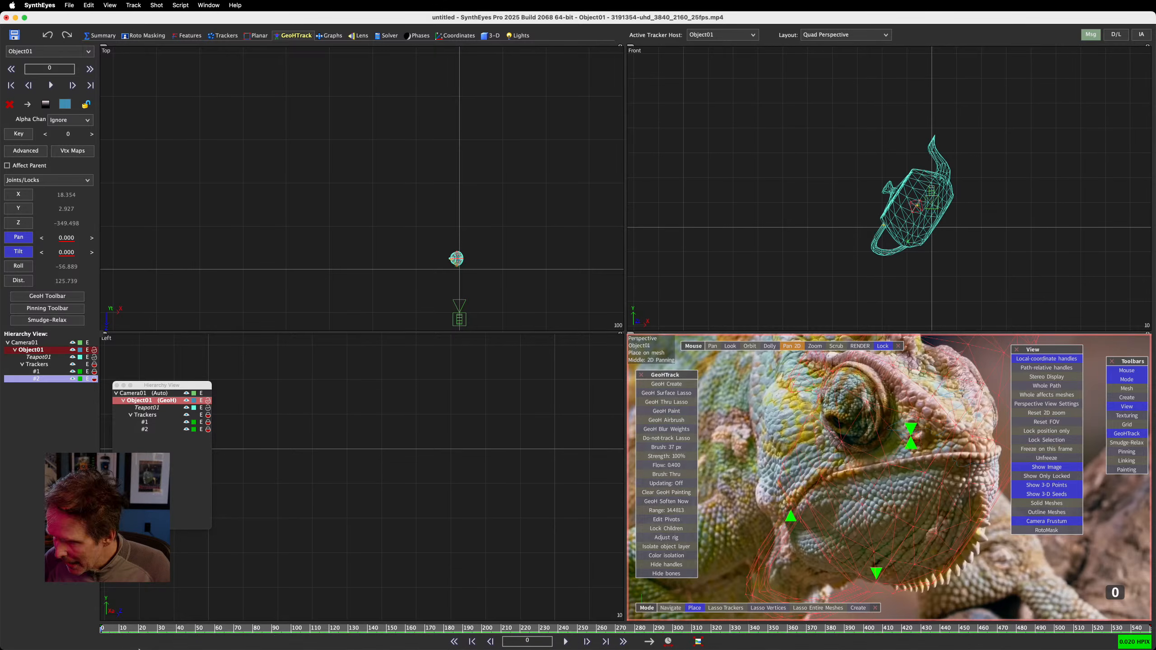
{"action": "key", "text": "space"}
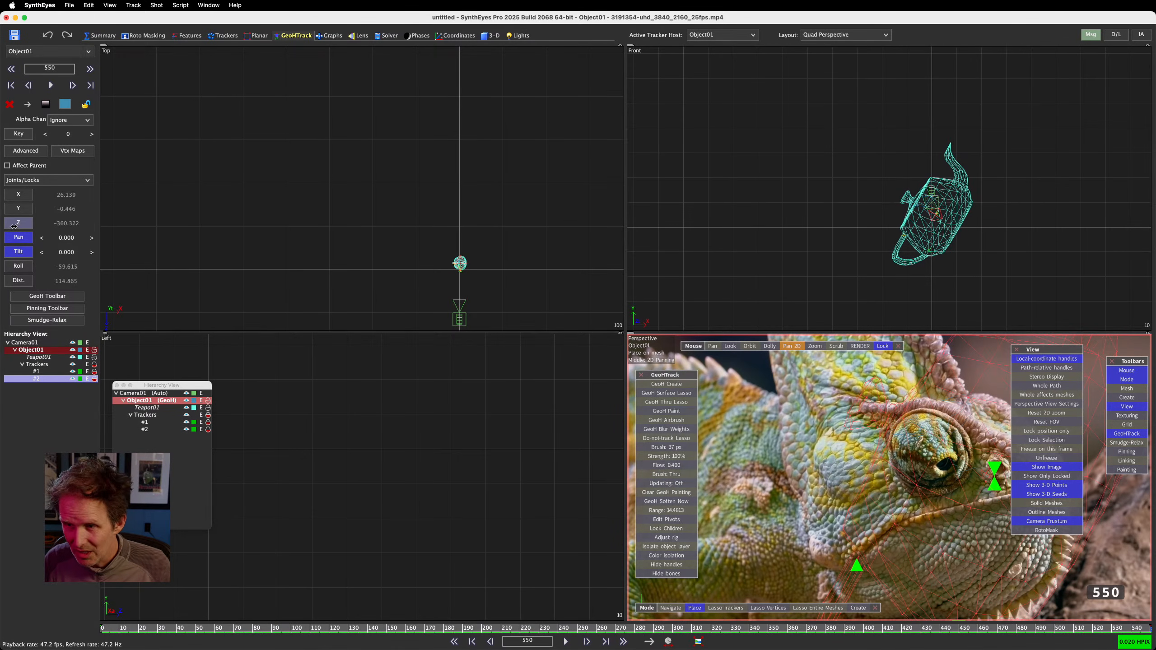
Step: Return to frame 0, scrub to frame 453, and examine the rolled teapot closely in the Left, Top and Front views, playing to frame 308
{"action": "mouse_move", "coordinate": [85, 626]}
{"action": "left_mouse_down"}
{"action": "mouse_move", "coordinate": [64, 629]}
{"action": "mouse_move", "coordinate": [1138, 647]}
{"action": "mouse_move", "coordinate": [504, 637]}
{"action": "mouse_move", "coordinate": [81, 613]}
{"action": "left_mouse_up"}
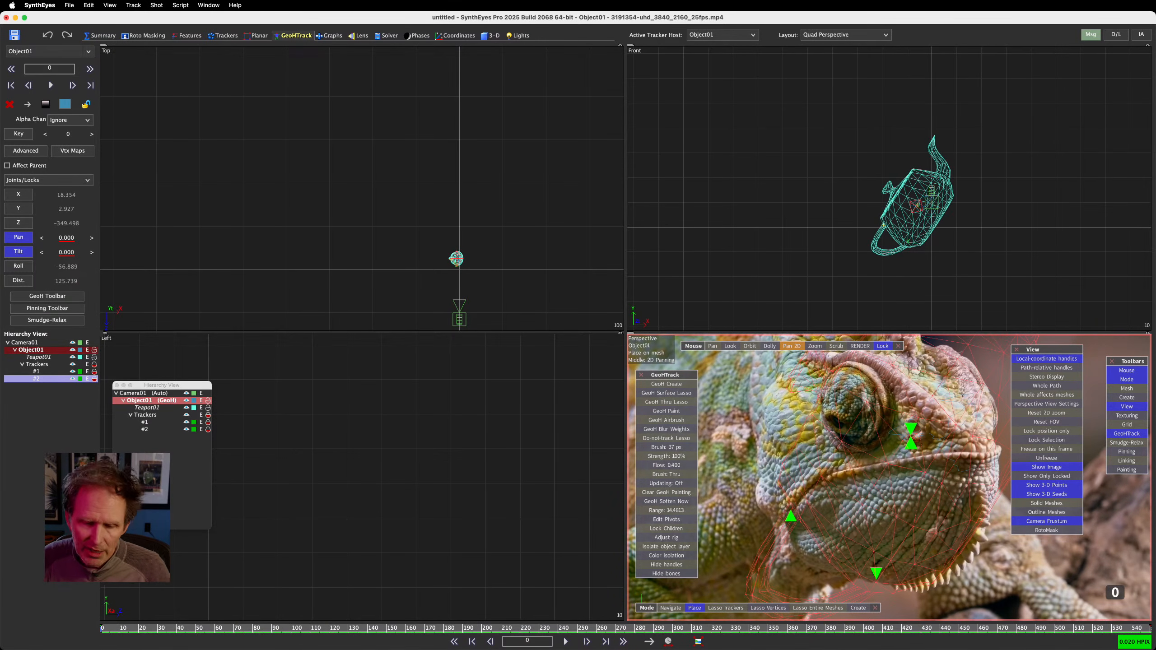
{"action": "left_click_drag", "start_coordinate": [133, 629], "coordinate": [967, 597]}
{"action": "scroll", "coordinate": [403, 452], "scroll_direction": "down", "scroll_amount": 10}
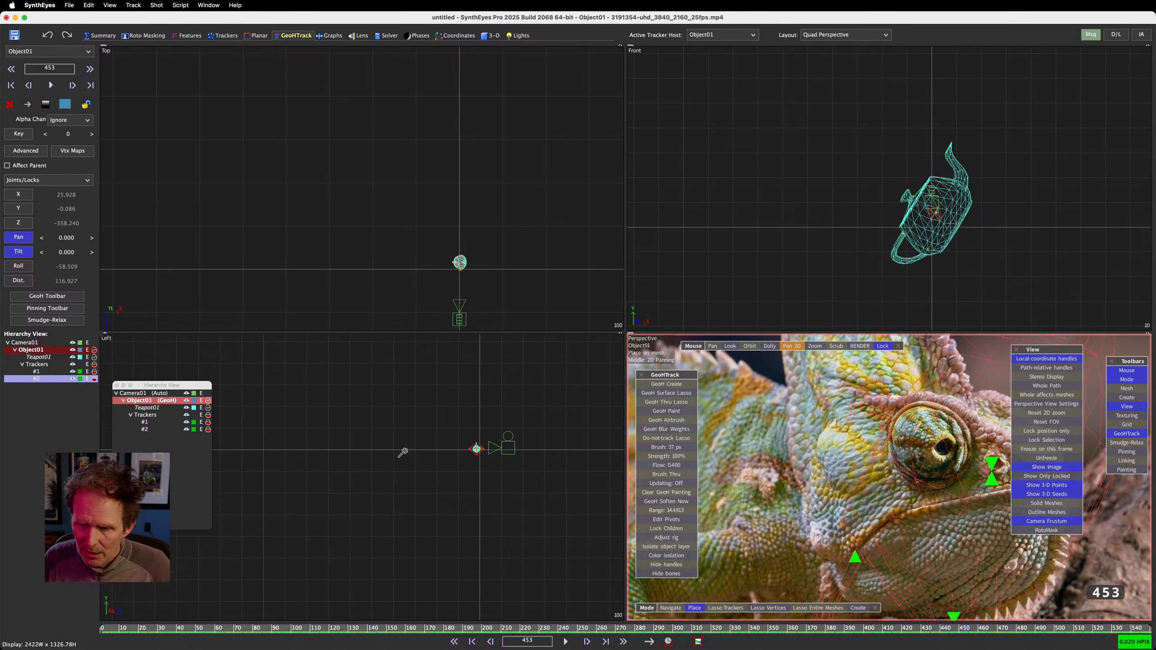
{"action": "scroll", "coordinate": [464, 462], "scroll_direction": "up", "scroll_amount": 4}
{"action": "scroll", "coordinate": [518, 437], "scroll_direction": "up", "scroll_amount": 3}
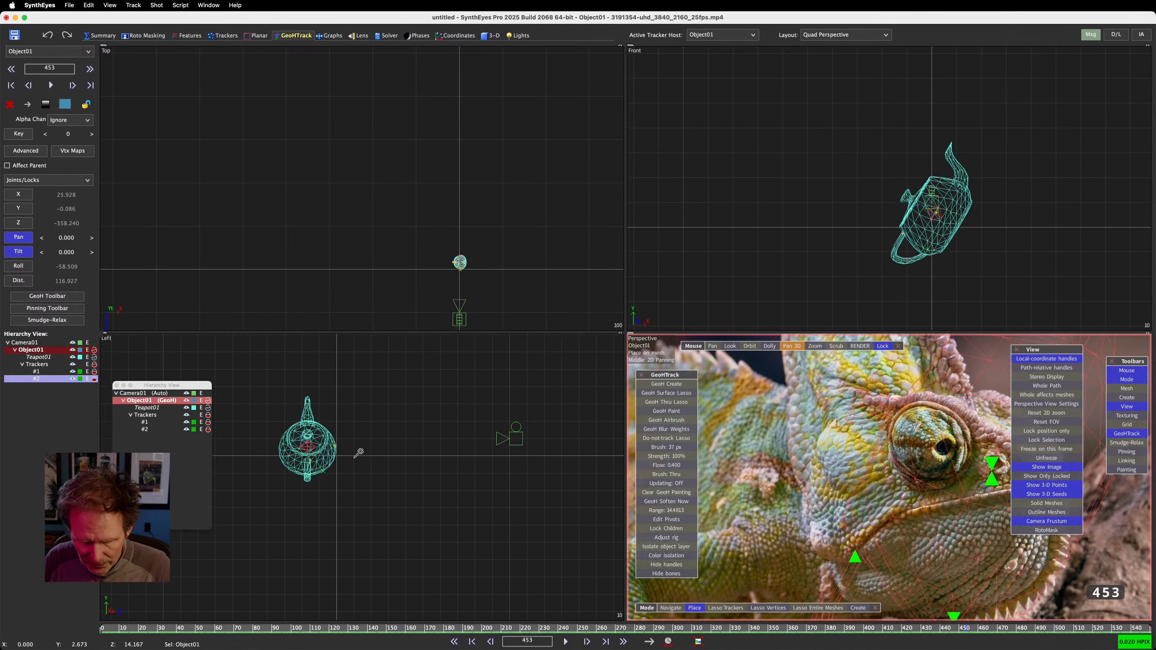
{"action": "scroll", "coordinate": [358, 453], "scroll_direction": "up", "scroll_amount": 3}
{"action": "scroll", "coordinate": [379, 239], "scroll_direction": "up", "scroll_amount": 5}
{"action": "scroll", "coordinate": [412, 498], "scroll_direction": "down", "scroll_amount": 4}
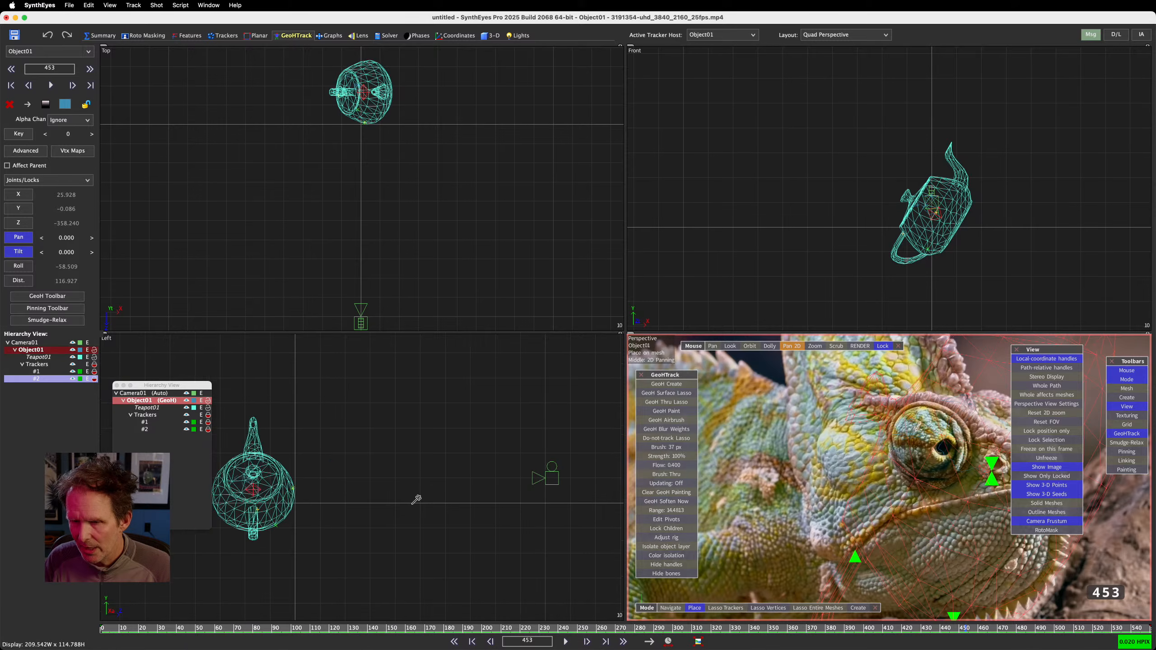
{"action": "scroll", "coordinate": [992, 232], "scroll_direction": "up", "scroll_amount": 3}
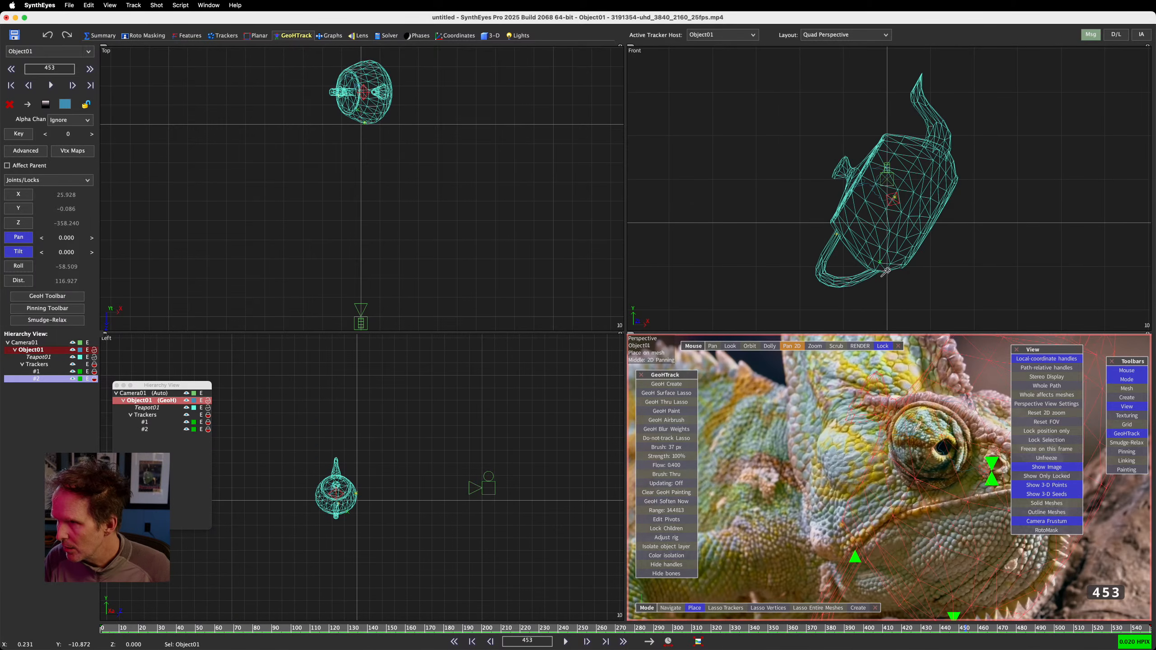
{"action": "key", "text": "space"}
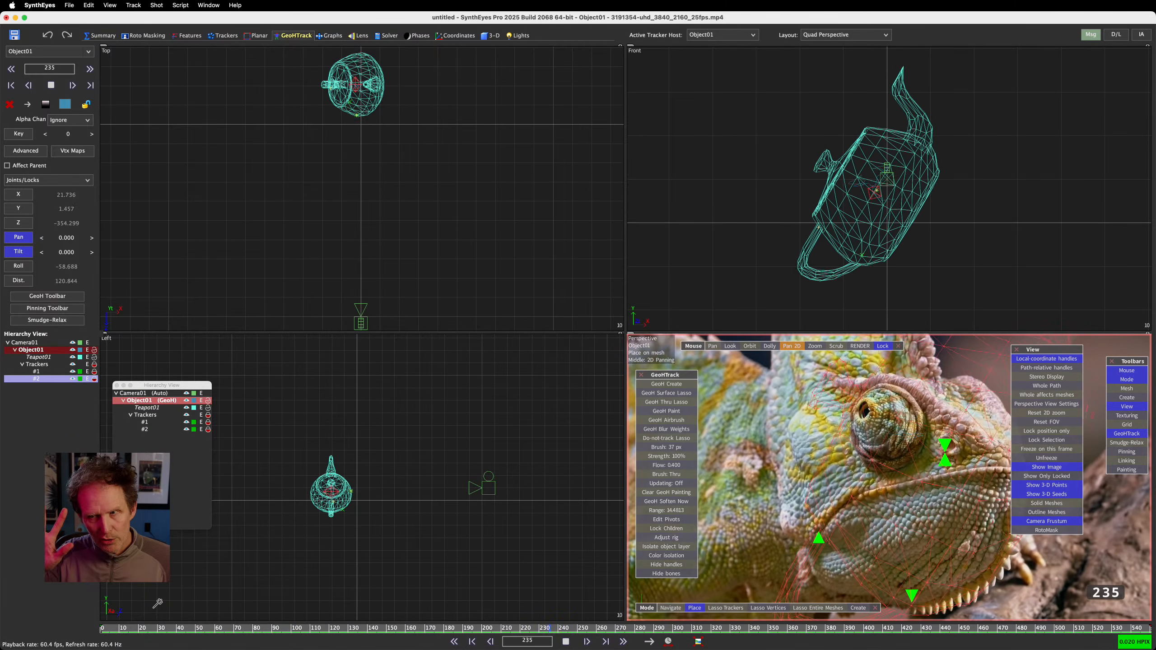
{"action": "key", "text": "space"}
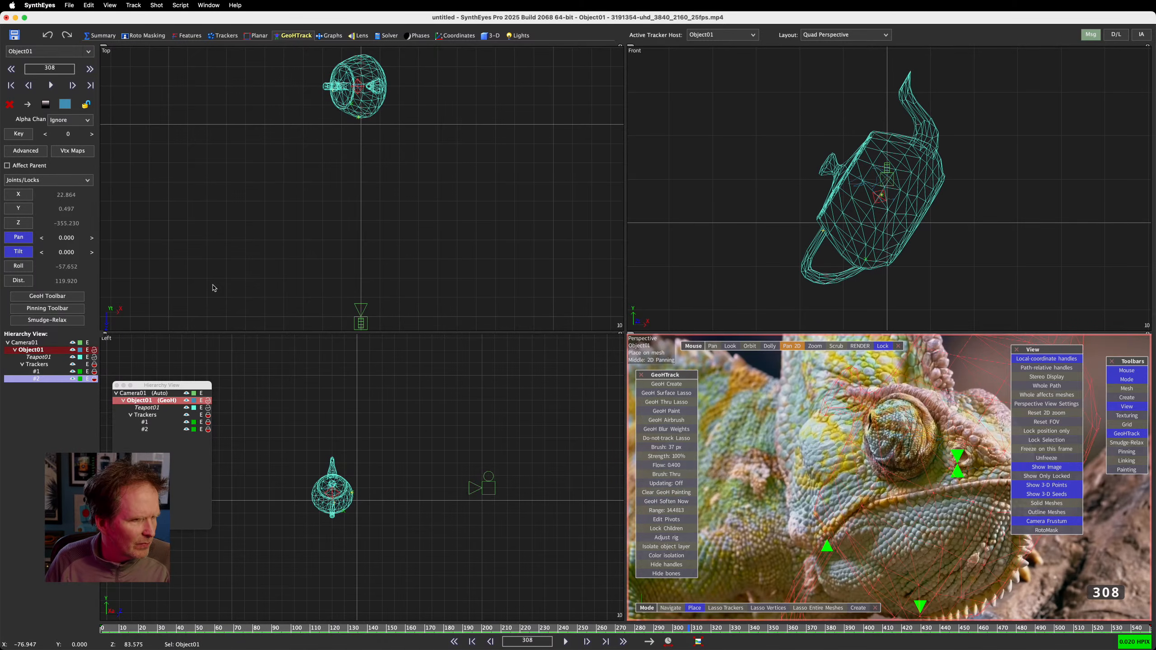
Step: Switch to Discord, look back through the April 2025 messages in the Boris FX syntheyes channel, and return to SynthEyes
{"action": "mouse_move", "coordinate": [585, 646]}
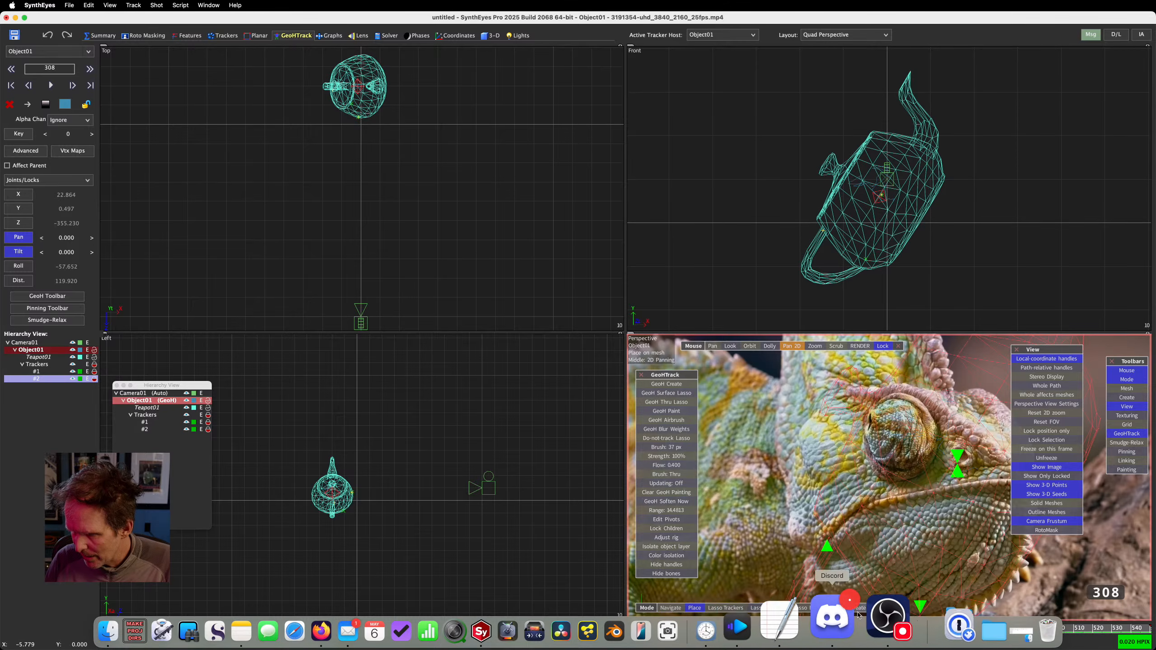
{"action": "left_click", "coordinate": [842, 620]}
{"action": "scroll", "coordinate": [476, 246], "scroll_direction": "up", "scroll_amount": 15}
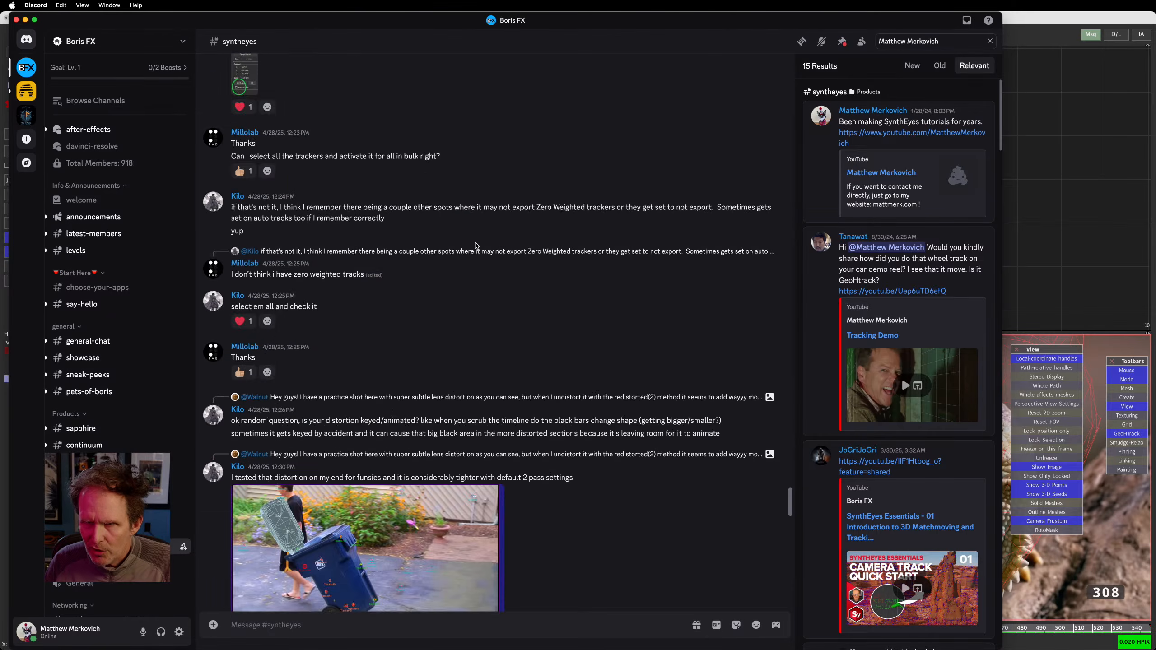
{"action": "scroll", "coordinate": [476, 247], "scroll_direction": "up", "scroll_amount": 15}
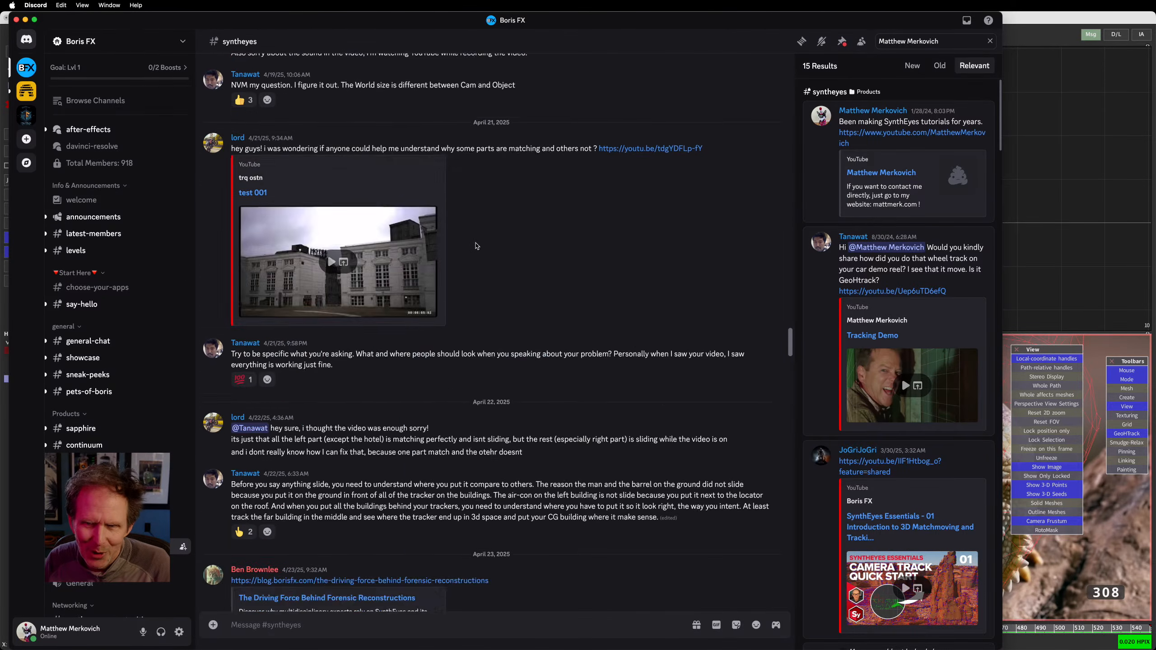
{"action": "scroll", "coordinate": [477, 246], "scroll_direction": "up", "scroll_amount": 15}
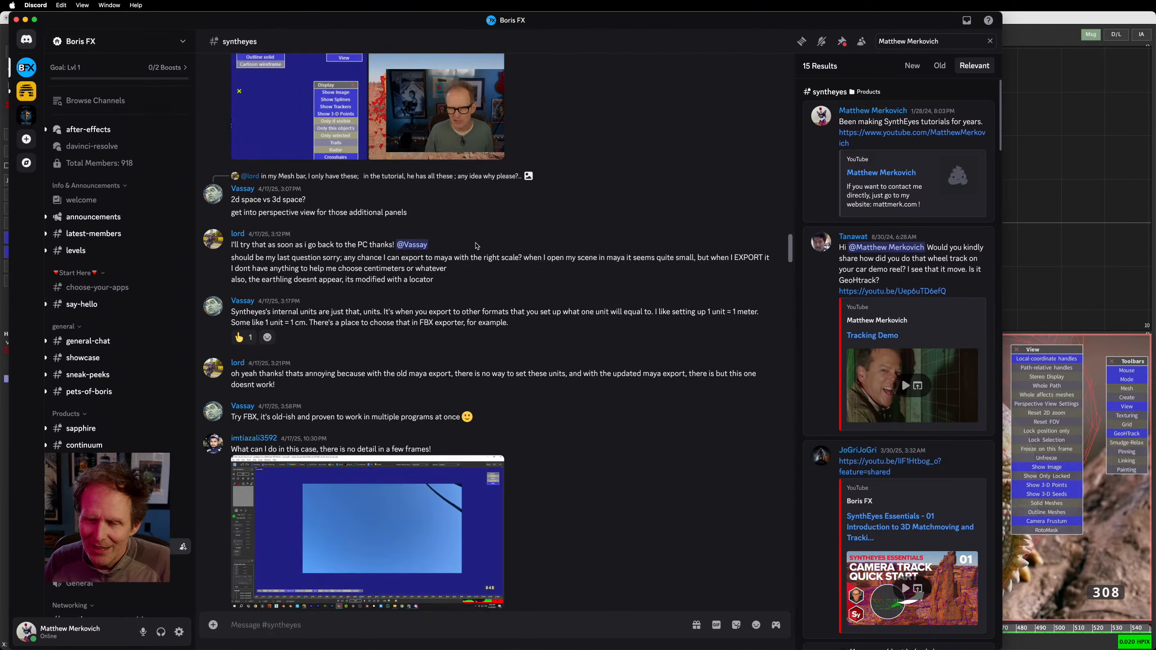
{"action": "scroll", "coordinate": [476, 246], "scroll_direction": "up", "scroll_amount": 5}
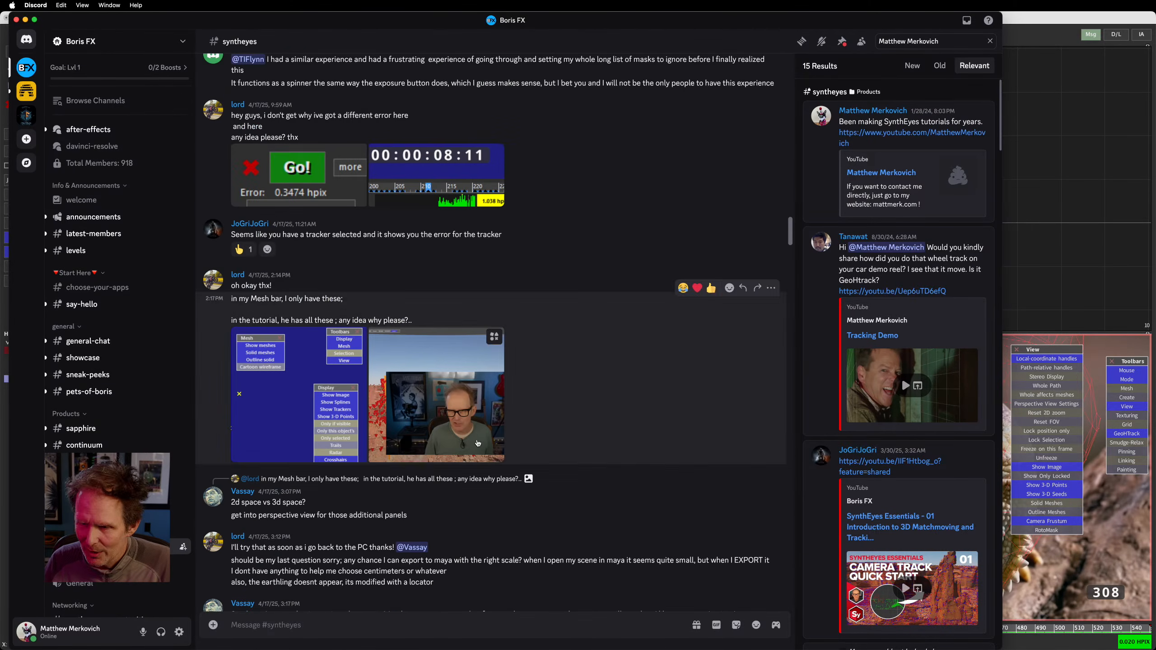
{"action": "scroll", "coordinate": [517, 370], "scroll_direction": "up", "scroll_amount": 8}
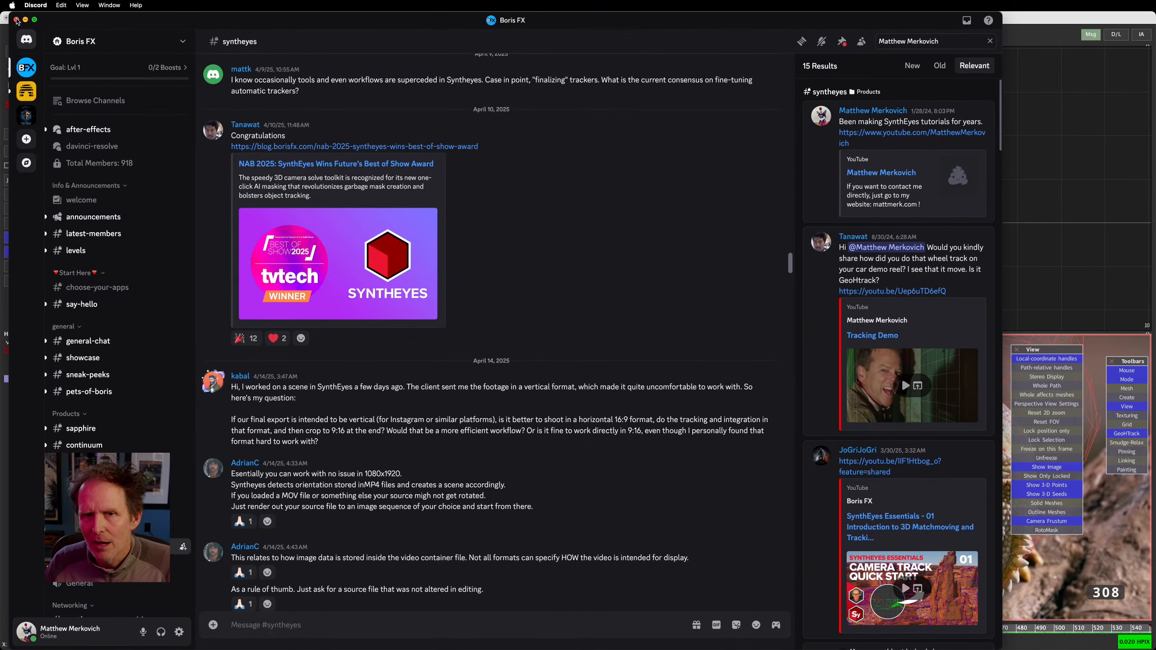
{"action": "left_click", "coordinate": [16, 20]}
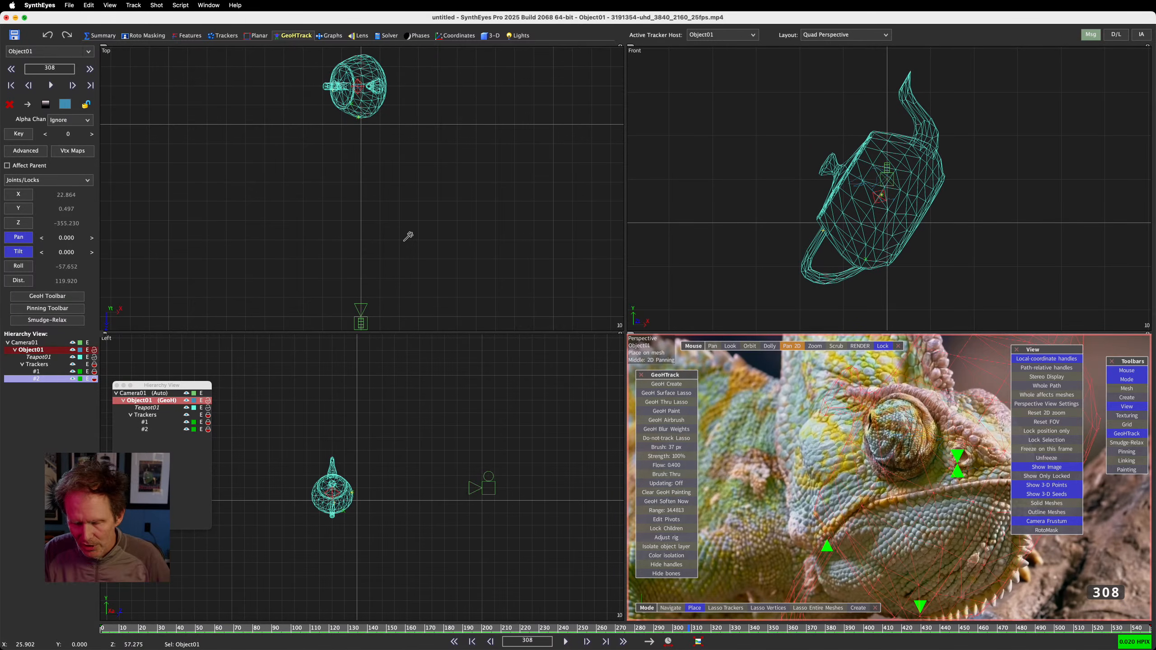
Step: Return to frame 0 and play the shot through to frame 550, checking the teapot against the chameleon's whole head
{"action": "left_click_drag", "start_coordinate": [242, 631], "coordinate": [102, 628]}
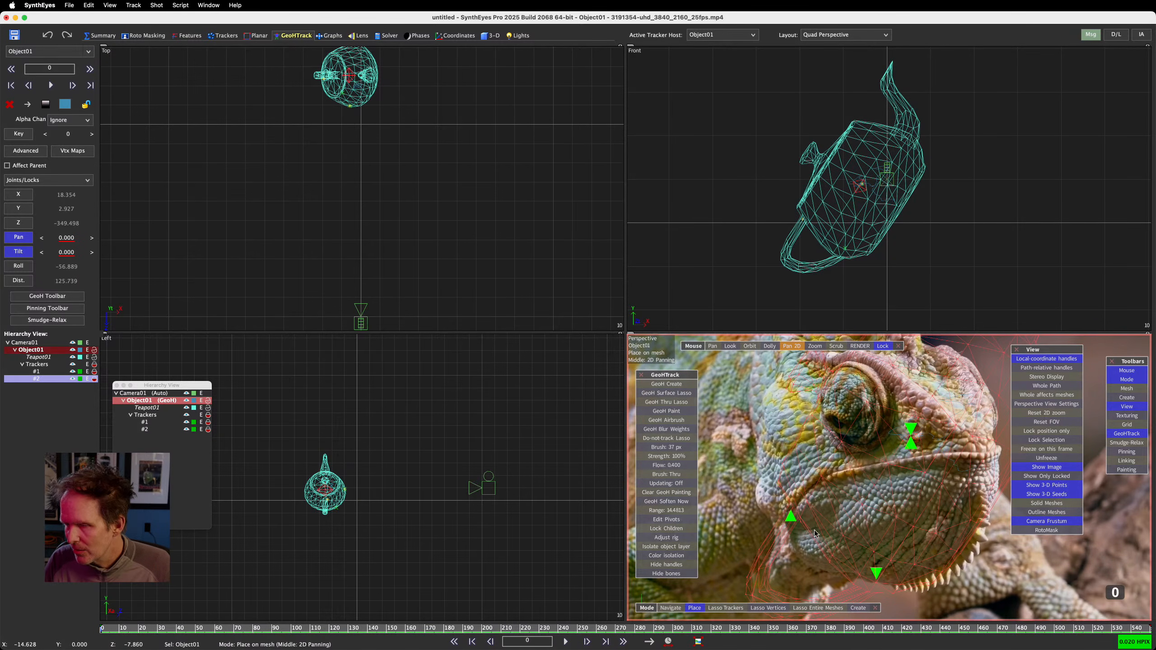
{"action": "scroll", "coordinate": [809, 485], "scroll_direction": "down", "scroll_amount": 4}
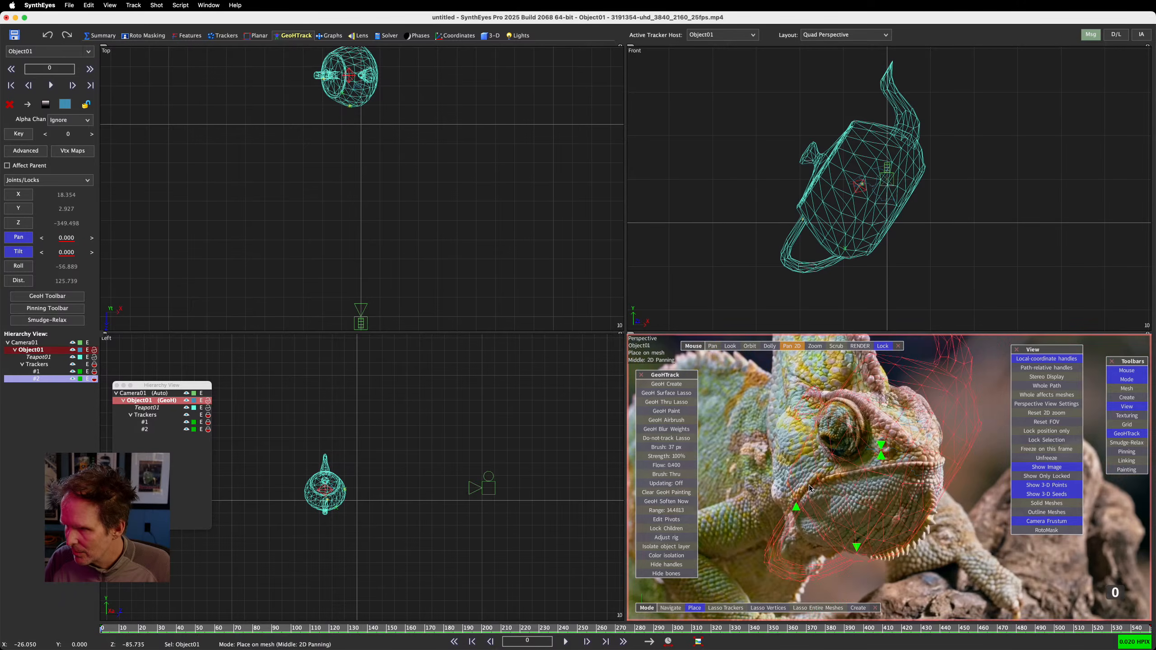
{"action": "key", "text": "space"}
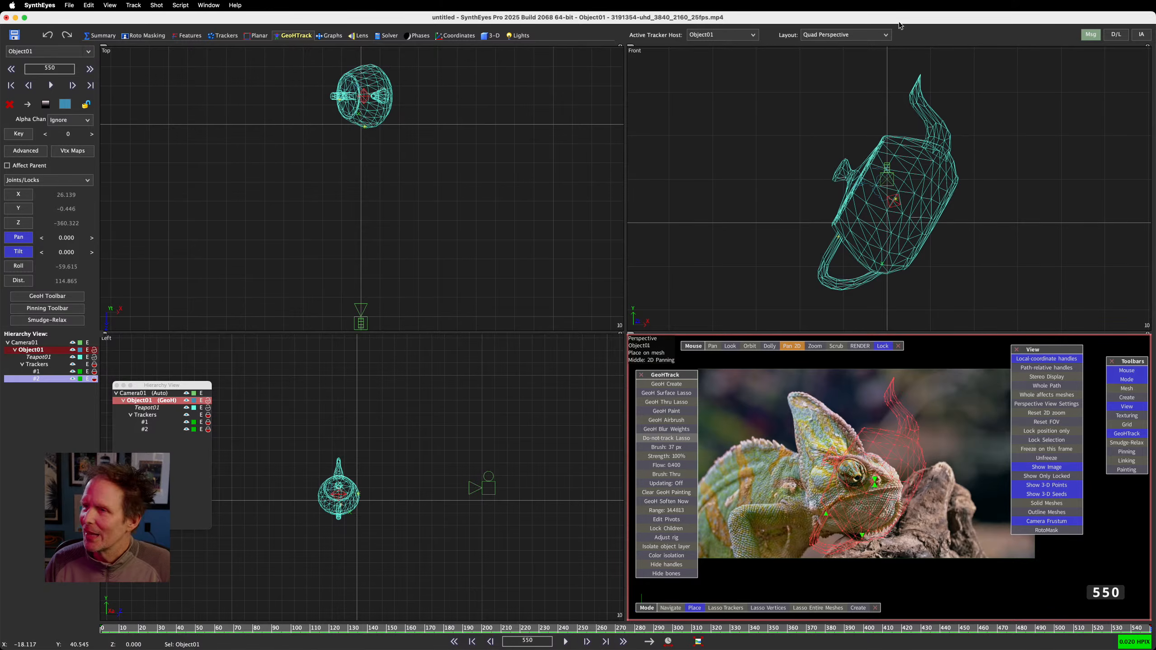
Step: Change the viewport layout from Quad Perspective to Perspective, return to frame 0, and play the shot
{"action": "left_click", "coordinate": [858, 37]}
{"action": "left_click", "coordinate": [852, 67]}
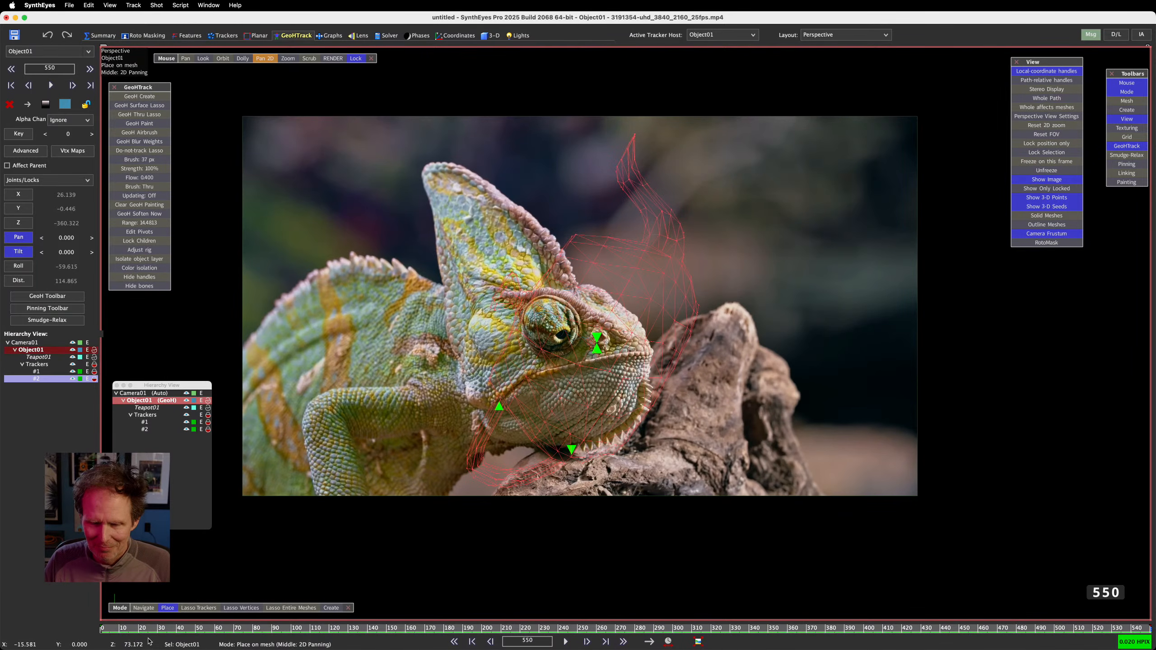
{"action": "left_click_drag", "start_coordinate": [129, 636], "coordinate": [92, 634]}
{"action": "key", "text": "space"}
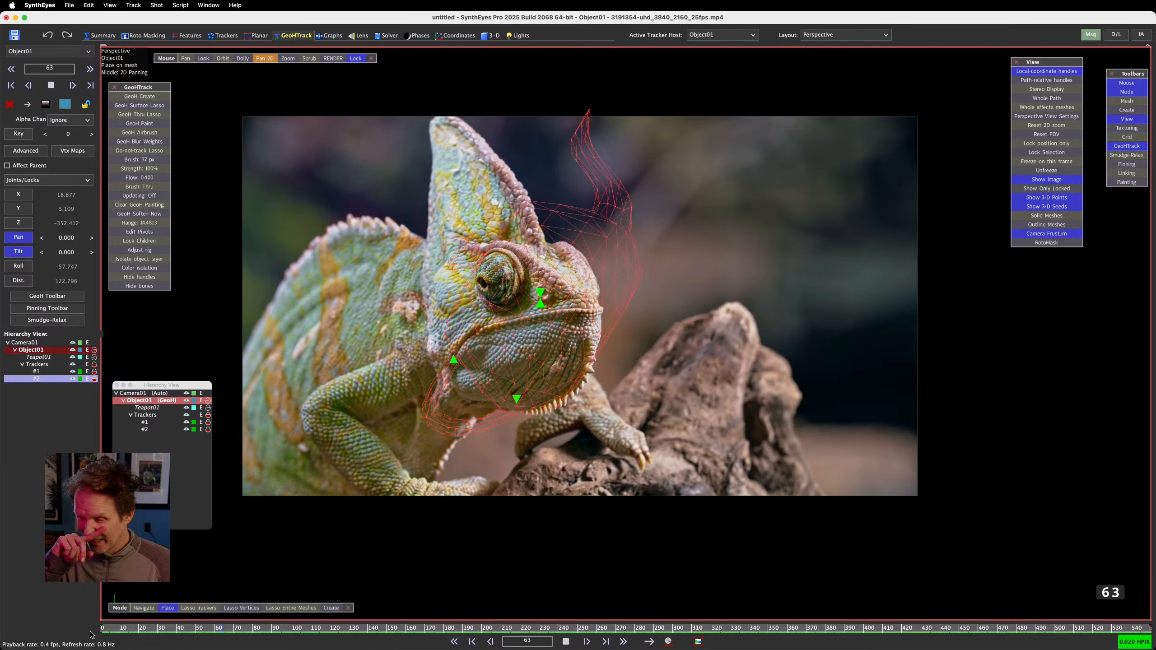